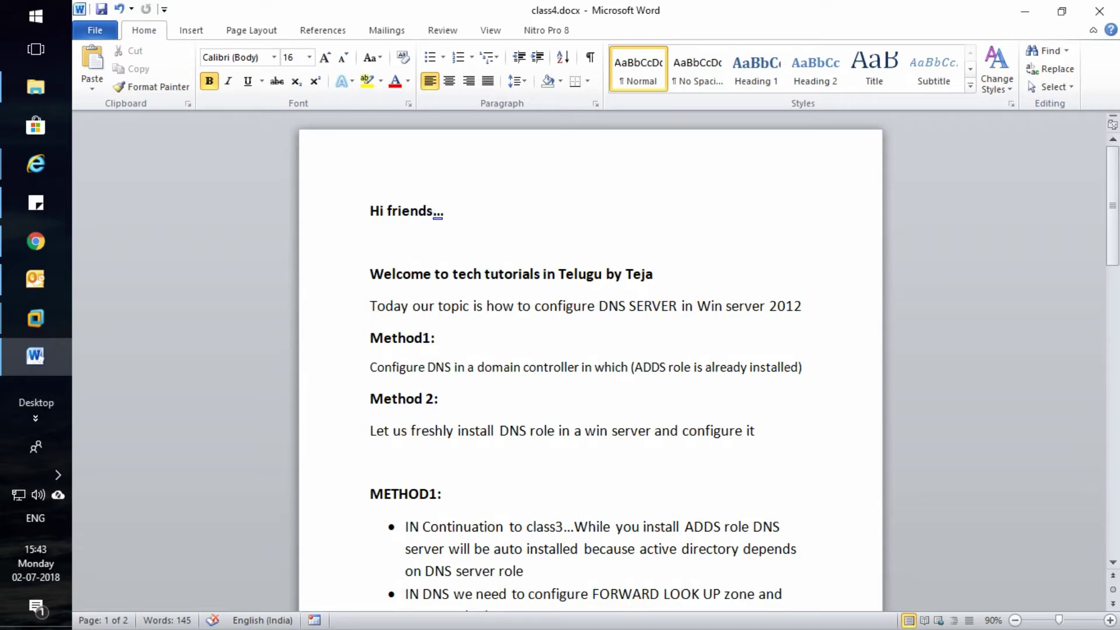
# Step: Read through the document's descriptions of Method1 and Method 2 and the notes under METHOD1
pyautogui.moveTo(634, 368); pyautogui.dragTo(665, 367)
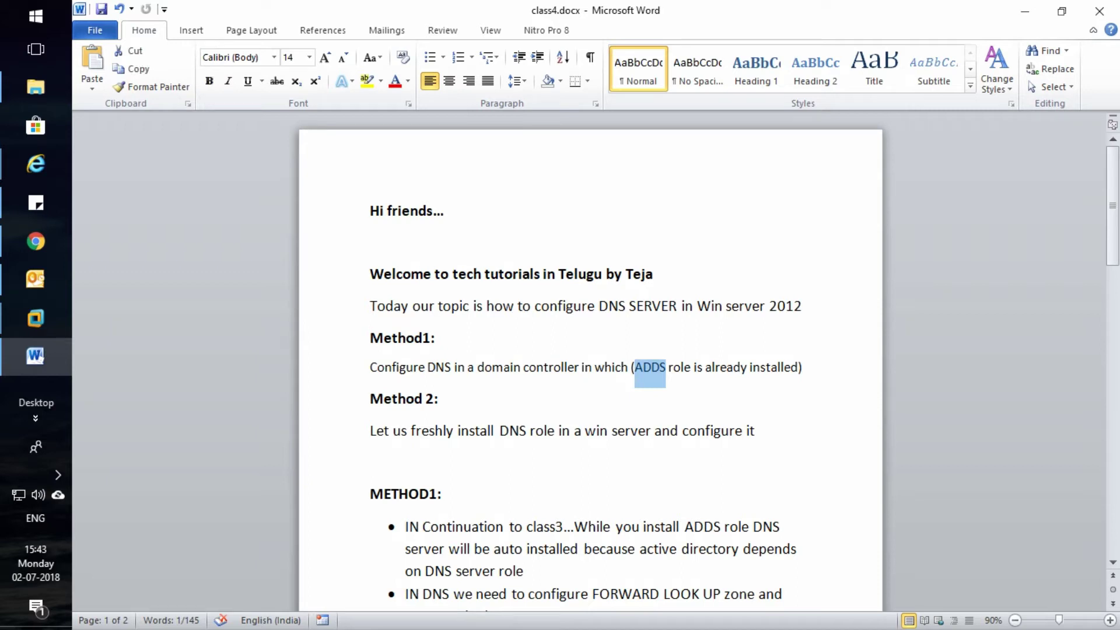
pyautogui.moveTo(429, 368); pyautogui.dragTo(437, 338)
pyautogui.click(529, 367)
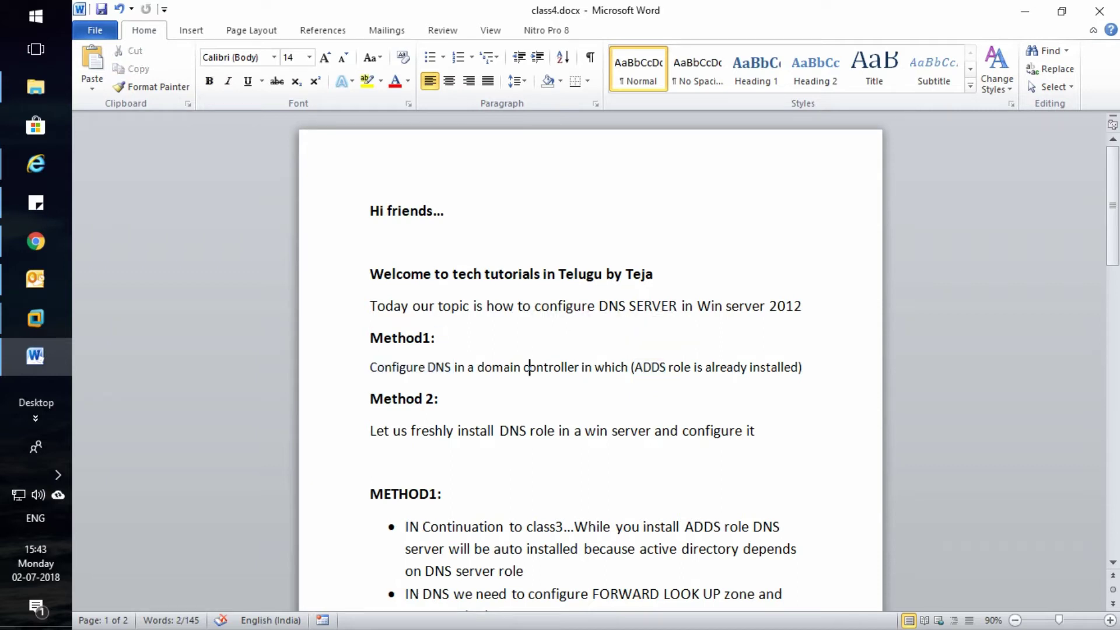
pyautogui.moveTo(370, 367); pyautogui.dragTo(630, 367)
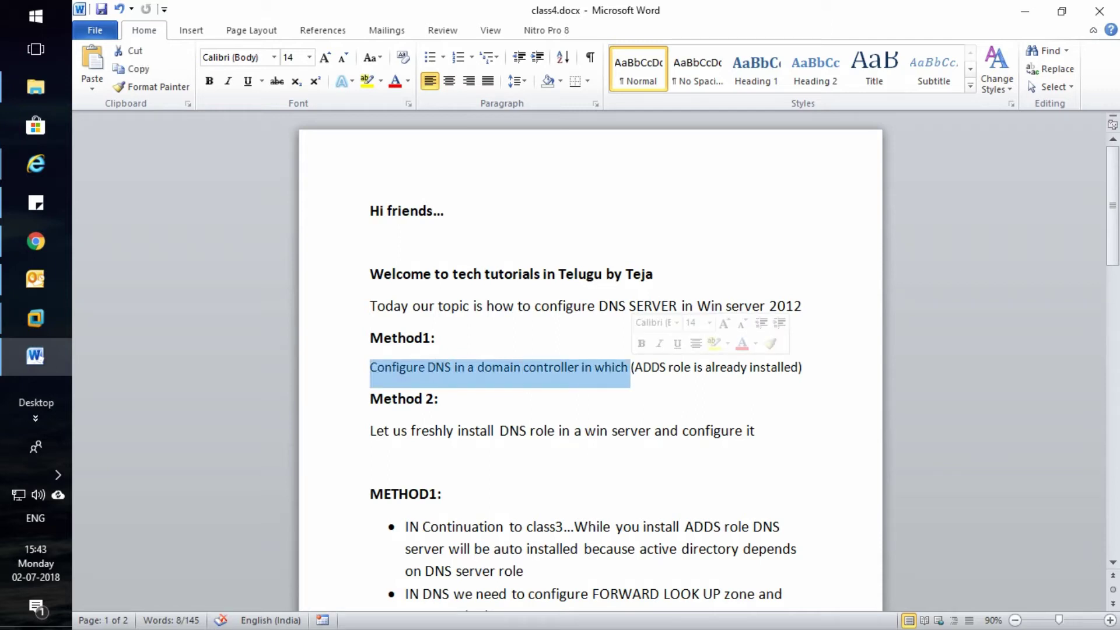
pyautogui.click(465, 367)
pyautogui.moveTo(436, 368); pyautogui.dragTo(521, 368)
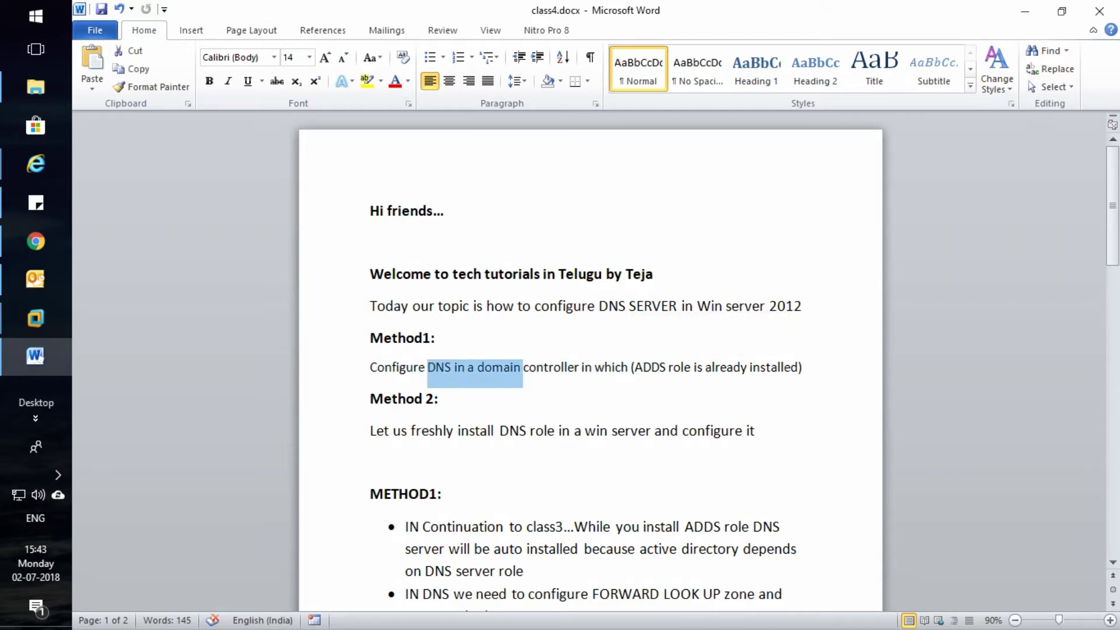
pyautogui.moveTo(370, 338); pyautogui.dragTo(414, 338)
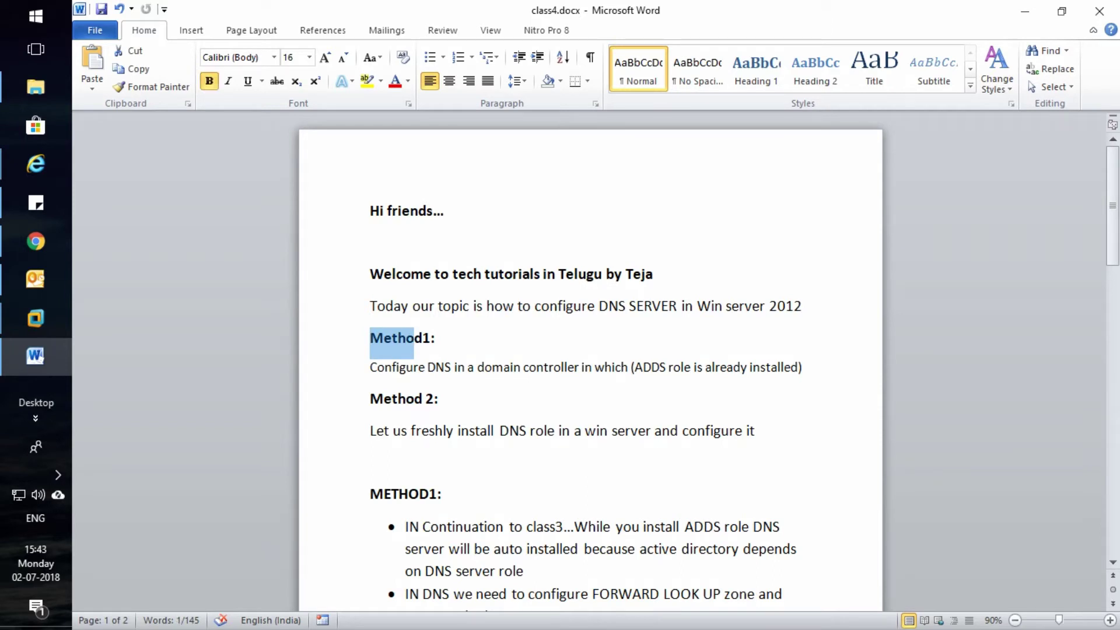
pyautogui.moveTo(754, 430); pyautogui.dragTo(584, 431)
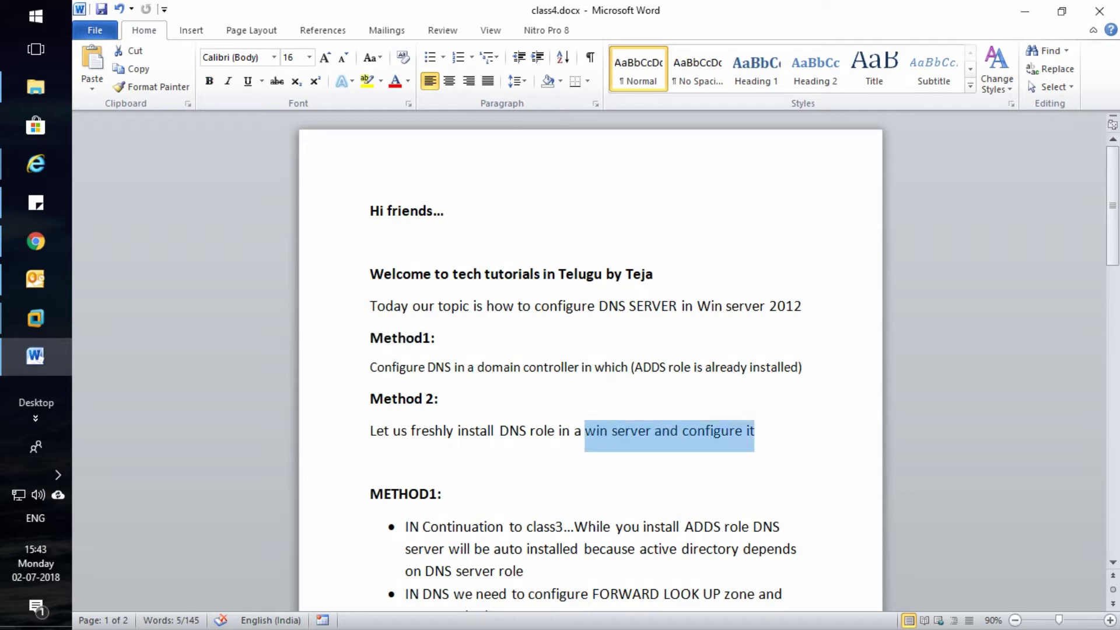
pyautogui.scroll(-3, 591, 361)
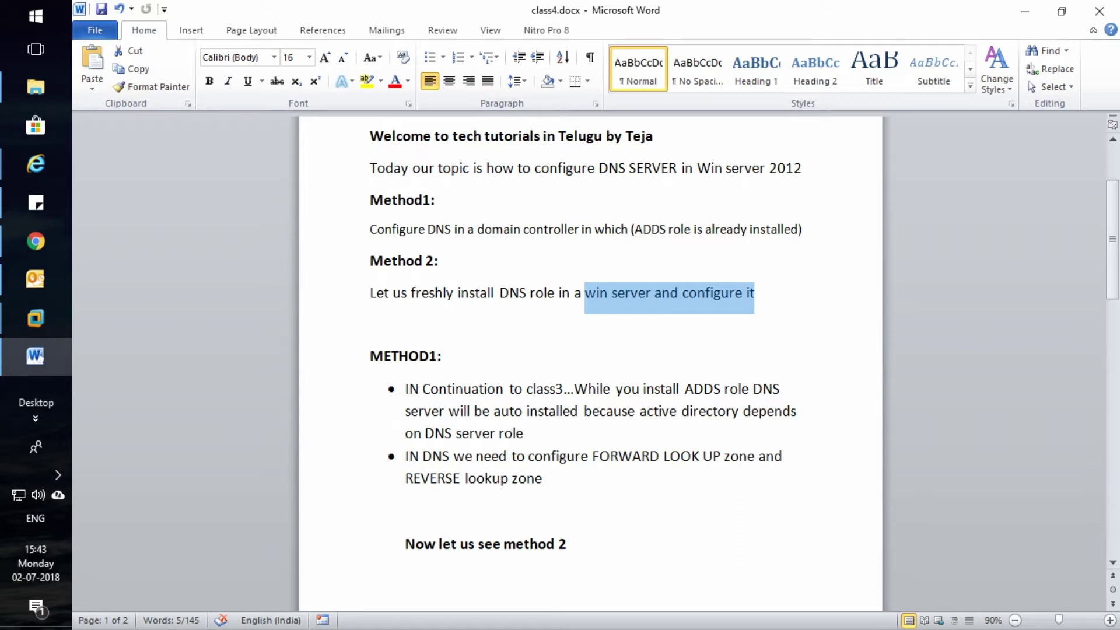
pyautogui.moveTo(425, 434); pyautogui.dragTo(523, 434)
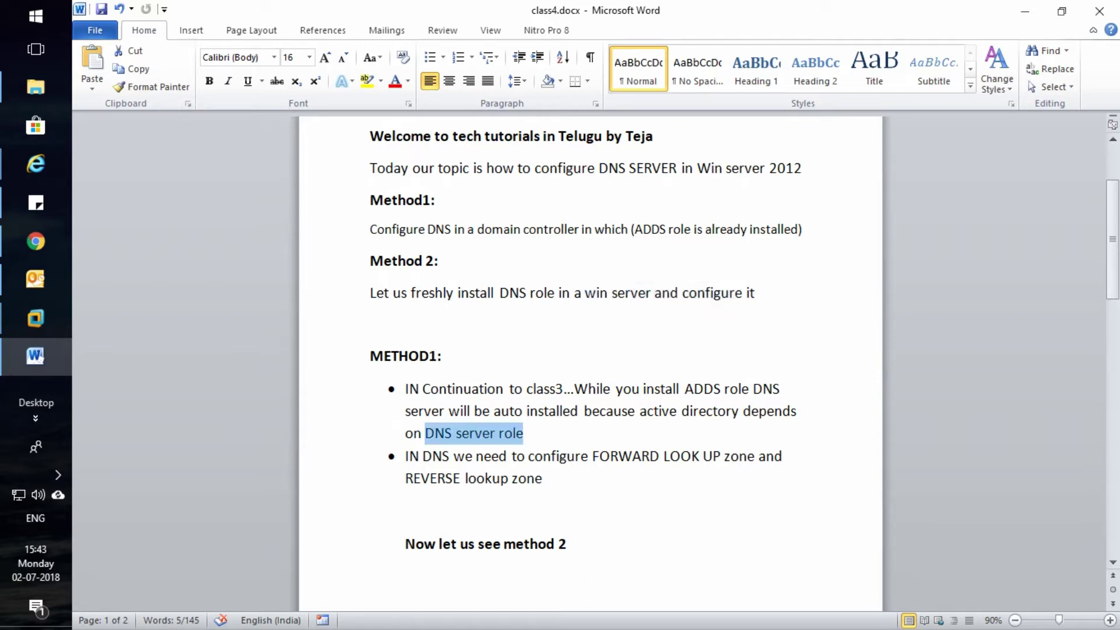
pyautogui.scroll(-3, 590, 362)
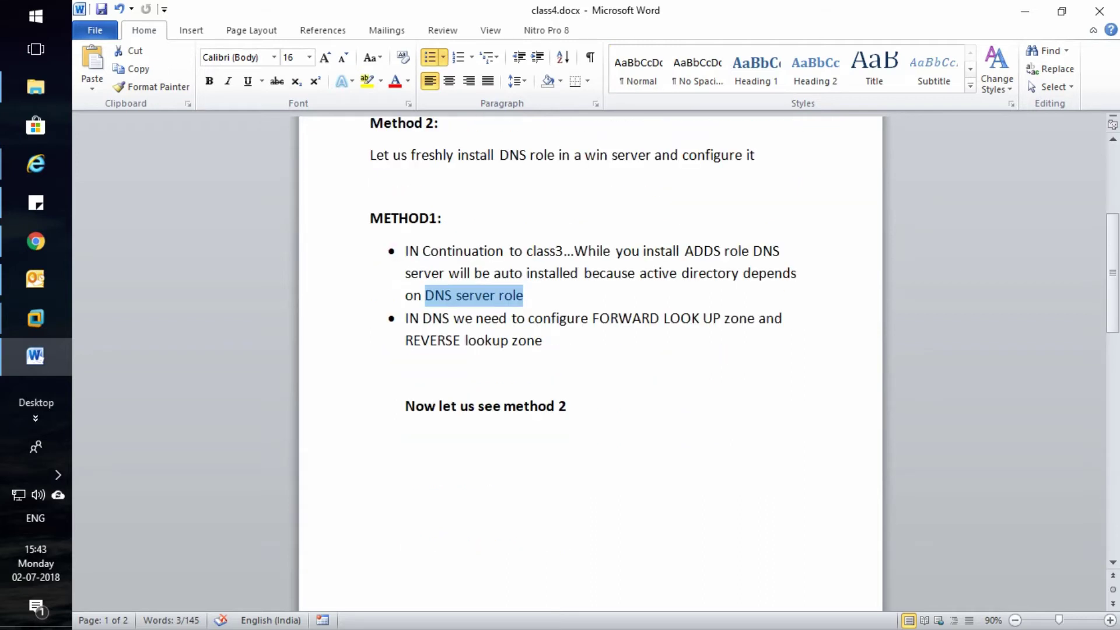
# Step: Review the LAB DETAILS section, covering the VM1 (DC), VM3 (WIN 7) and VM2 specifications
pyautogui.scroll(-15, 590, 361)
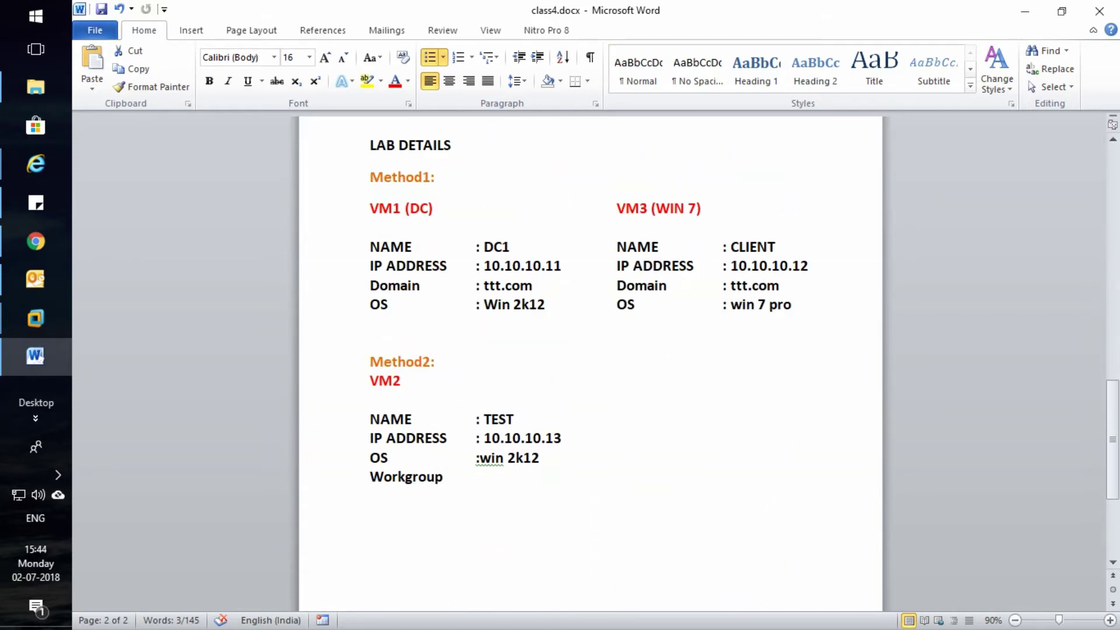
pyautogui.scroll(1, 590, 362)
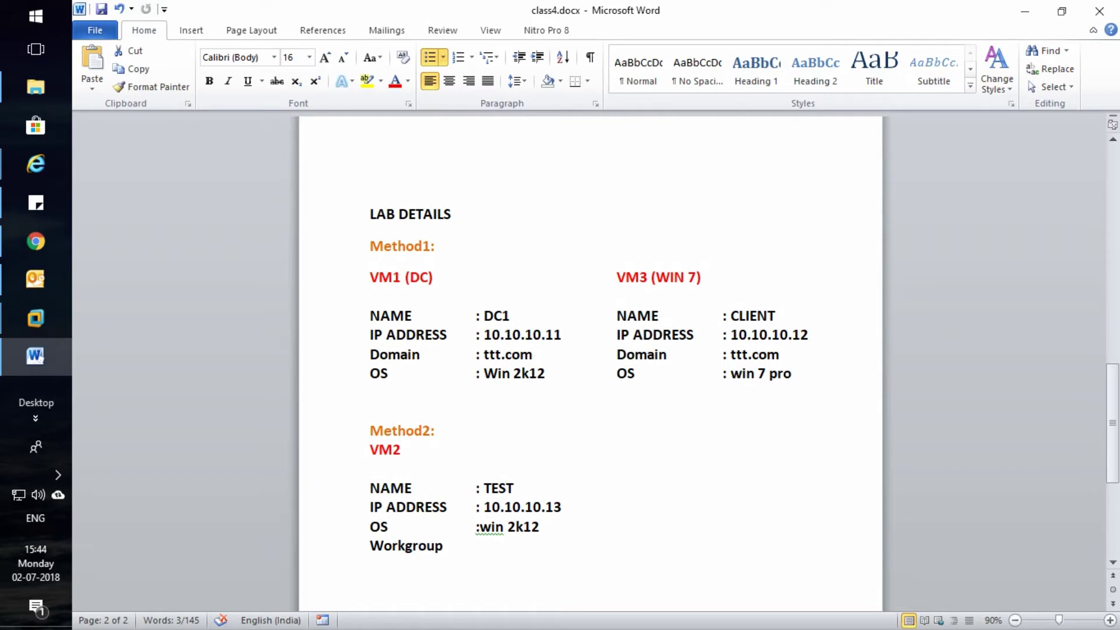
pyautogui.moveTo(371, 246); pyautogui.dragTo(450, 246)
pyautogui.moveTo(370, 277); pyautogui.dragTo(428, 277)
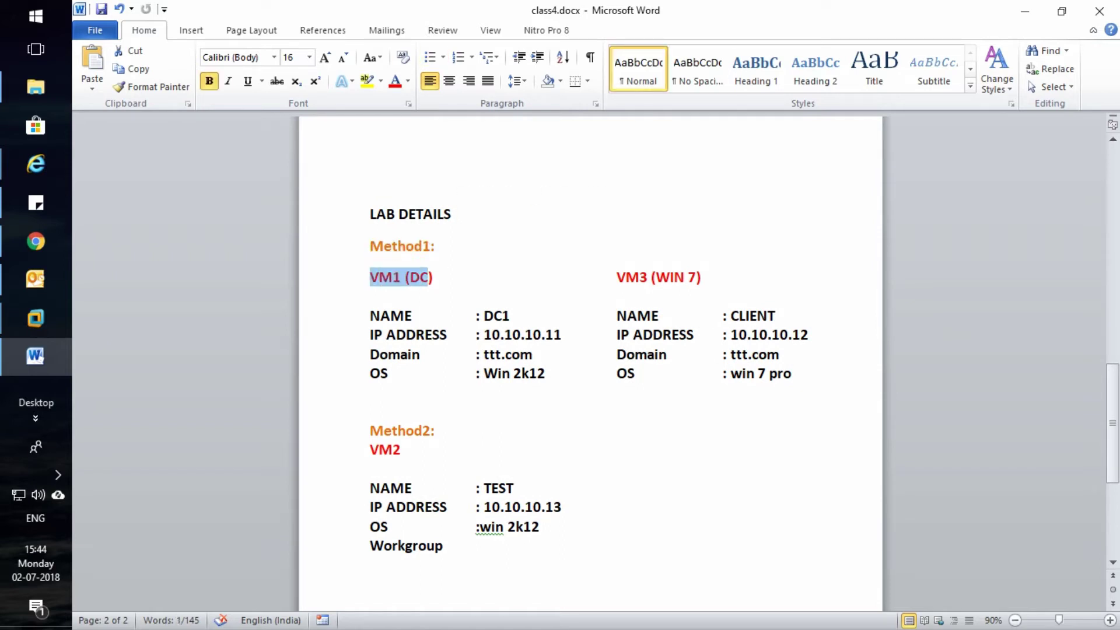
pyautogui.moveTo(617, 277); pyautogui.dragTo(709, 278)
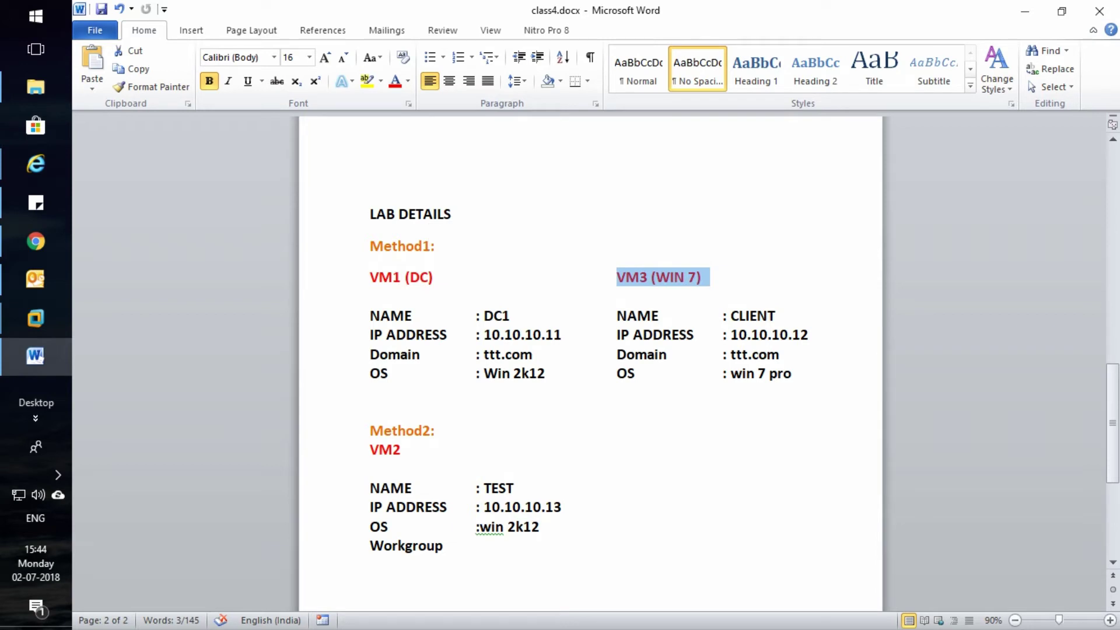
pyautogui.moveTo(401, 278); pyautogui.dragTo(441, 277)
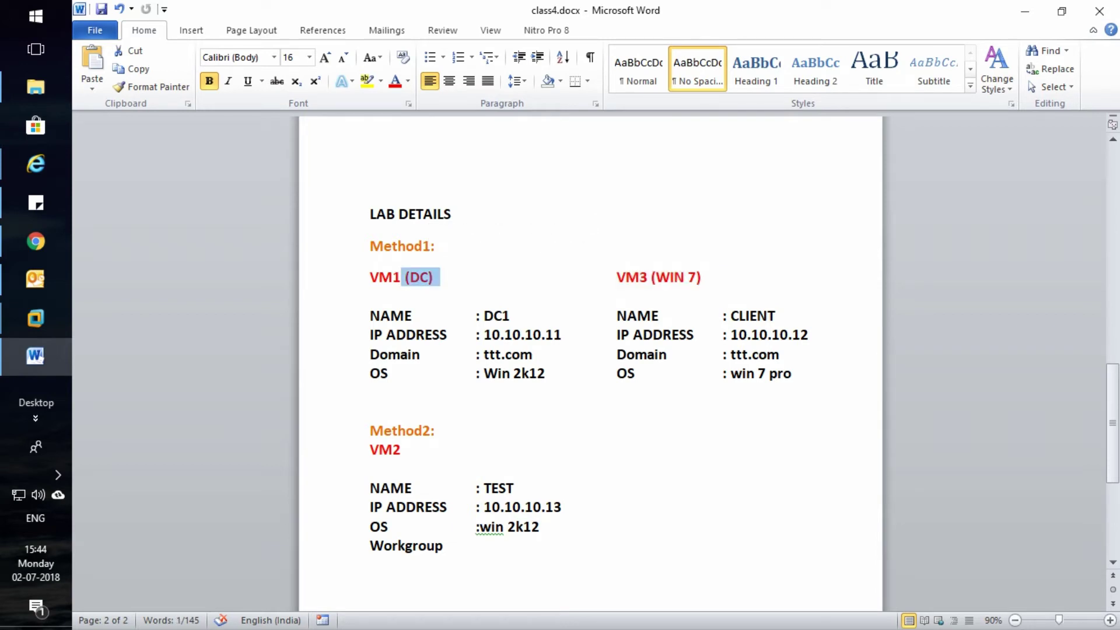
pyautogui.moveTo(483, 315); pyautogui.dragTo(545, 373)
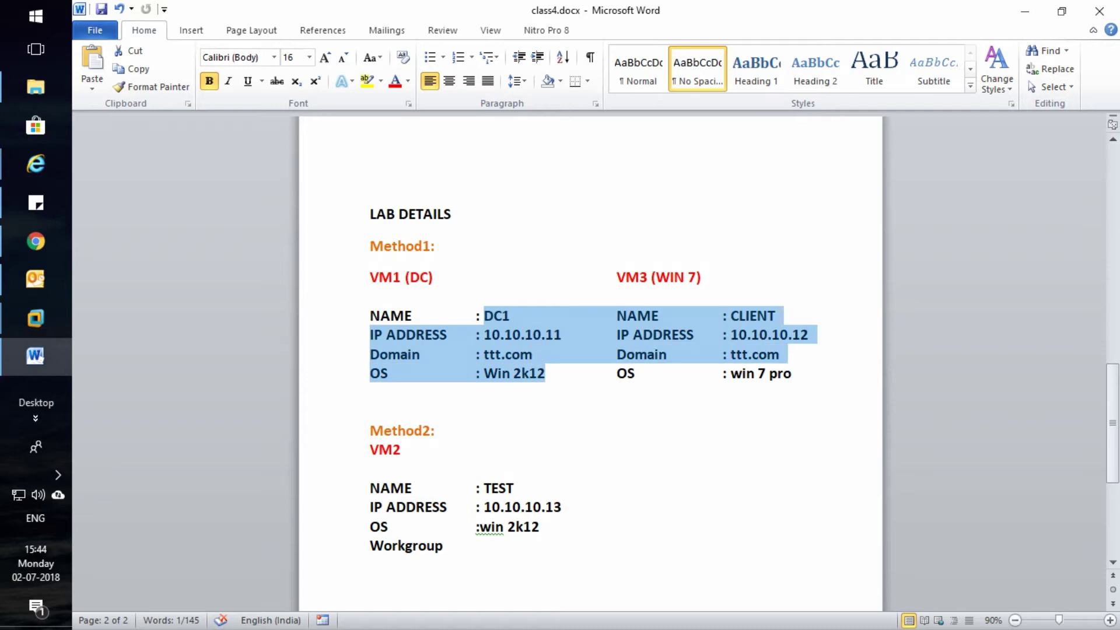
pyautogui.click(702, 277)
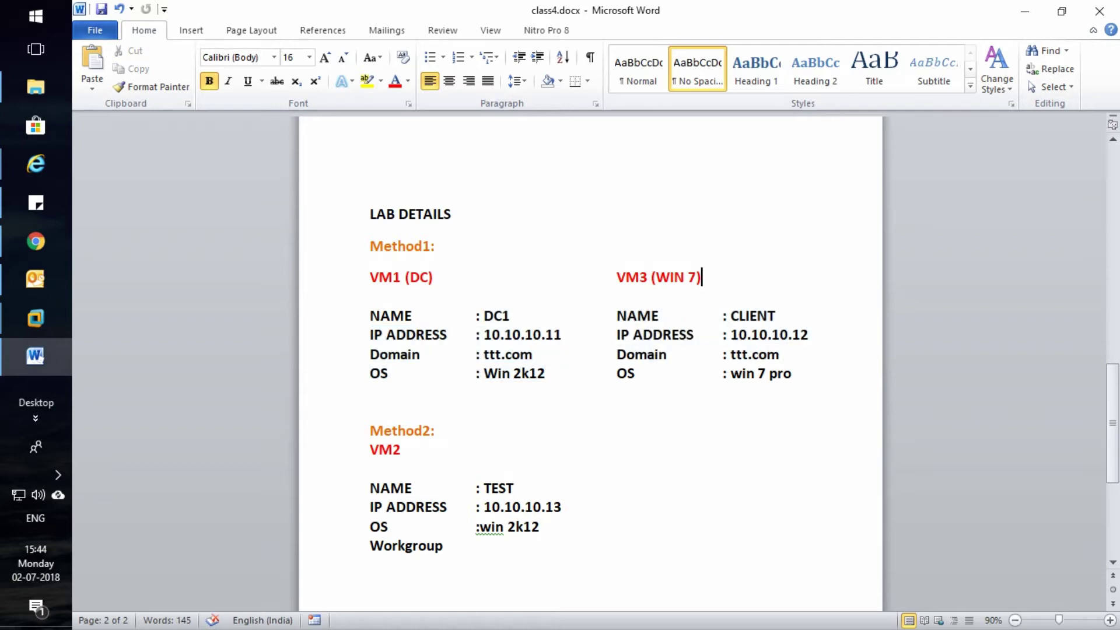
pyautogui.moveTo(617, 315); pyautogui.dragTo(791, 373)
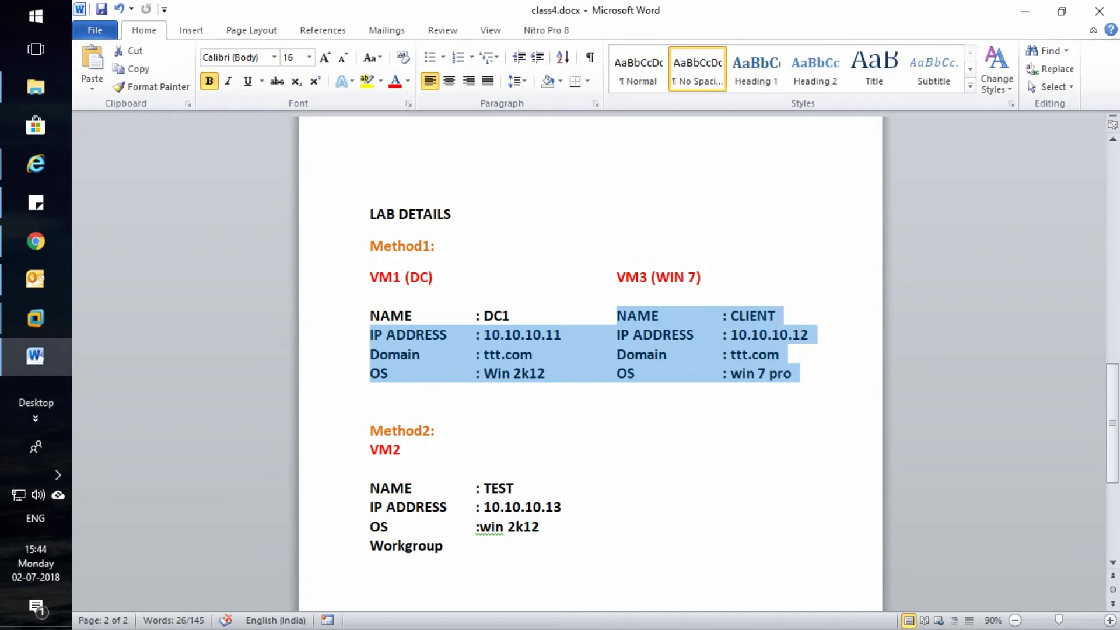
pyautogui.click(370, 411)
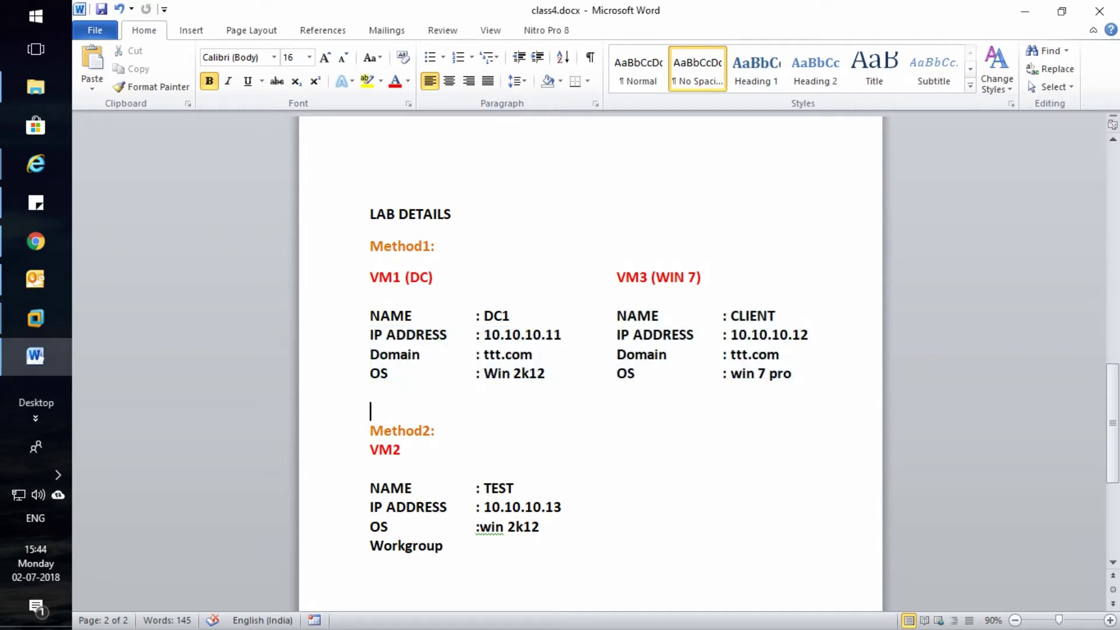
pyautogui.moveTo(449, 546); pyautogui.dragTo(369, 488)
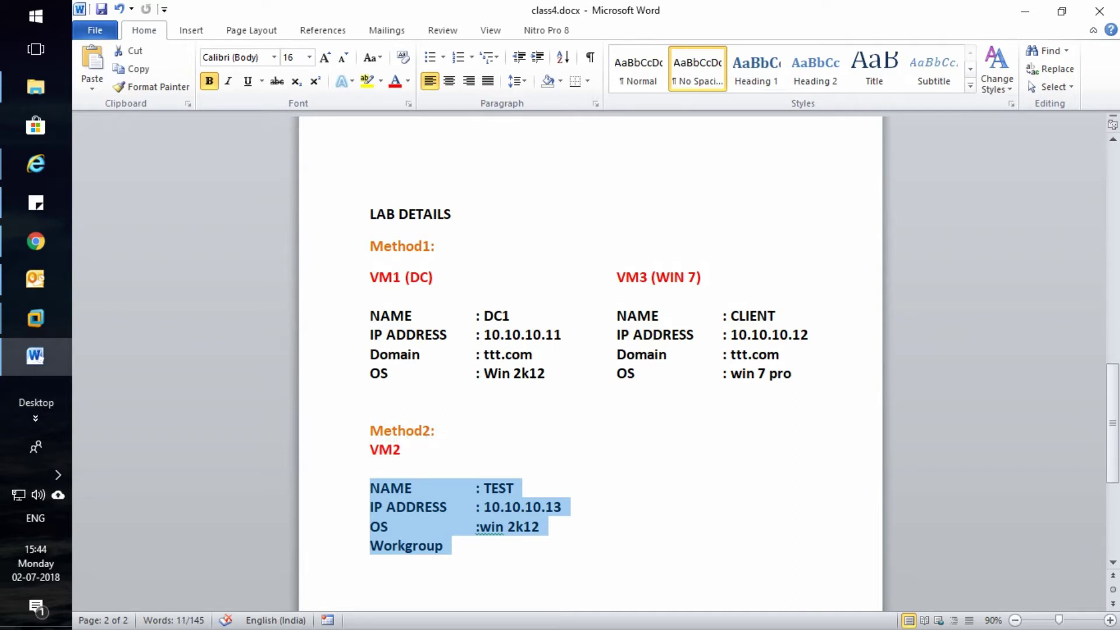
# Step: Insert a space between the colon and "win 2k12" in VM2's OS line
pyautogui.click(476, 527)
pyautogui.press('Right')
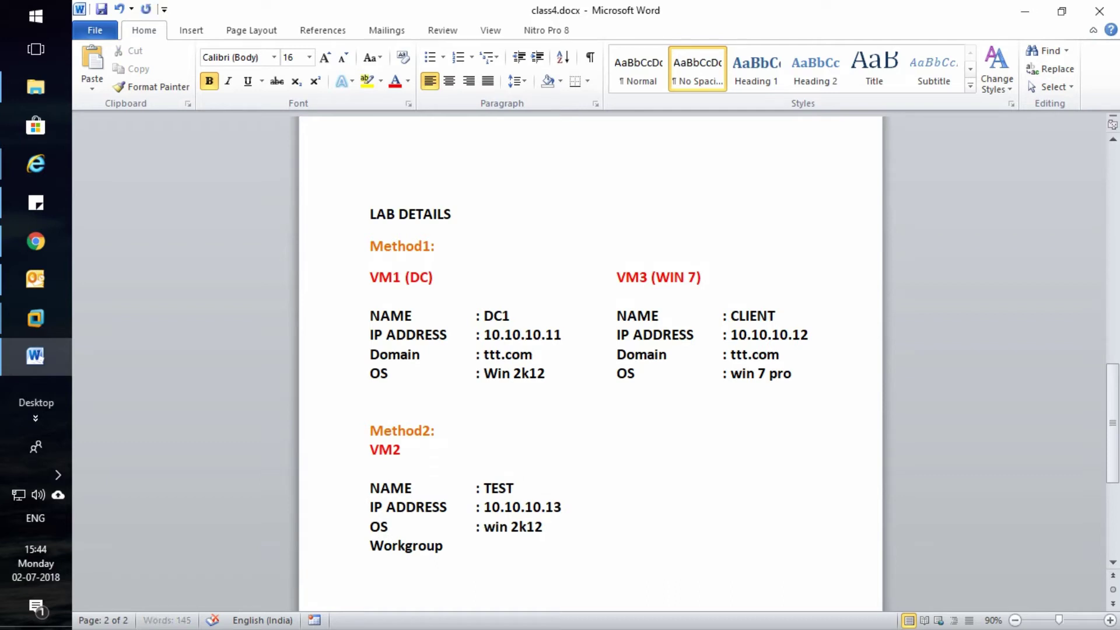
# Step: Change the line "Now let us see method 2" to read "Now let us see method 1 first"
pyautogui.scroll(5, 590, 362)
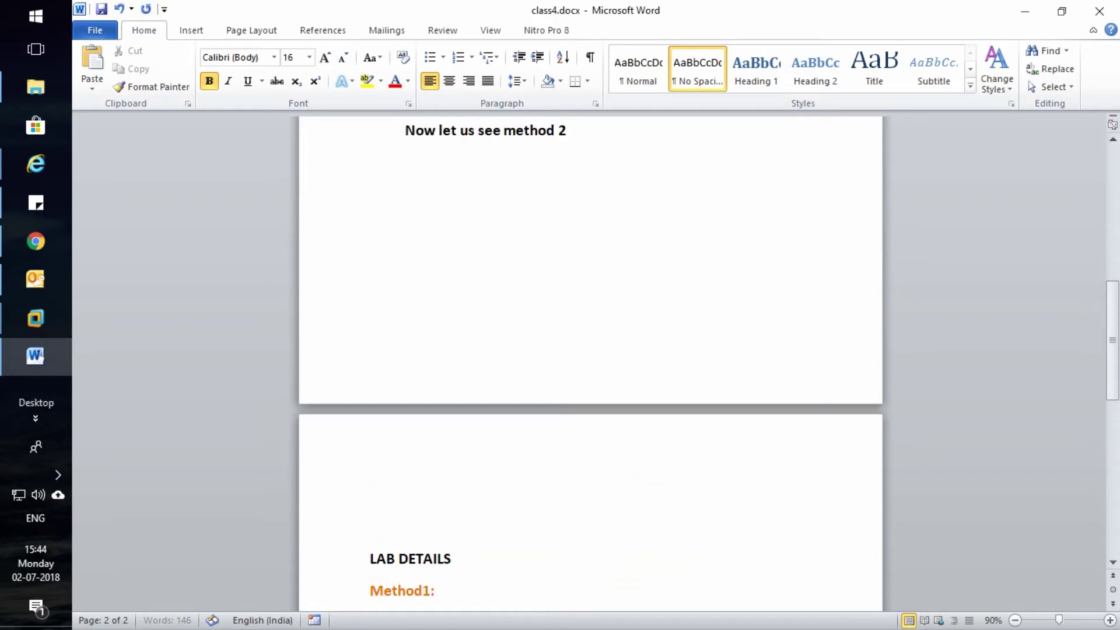
pyautogui.scroll(6, 590, 362)
pyautogui.scroll(-6, 590, 361)
pyautogui.scroll(5, 590, 361)
pyautogui.press('BackSpace')
pyautogui.write('1 first')
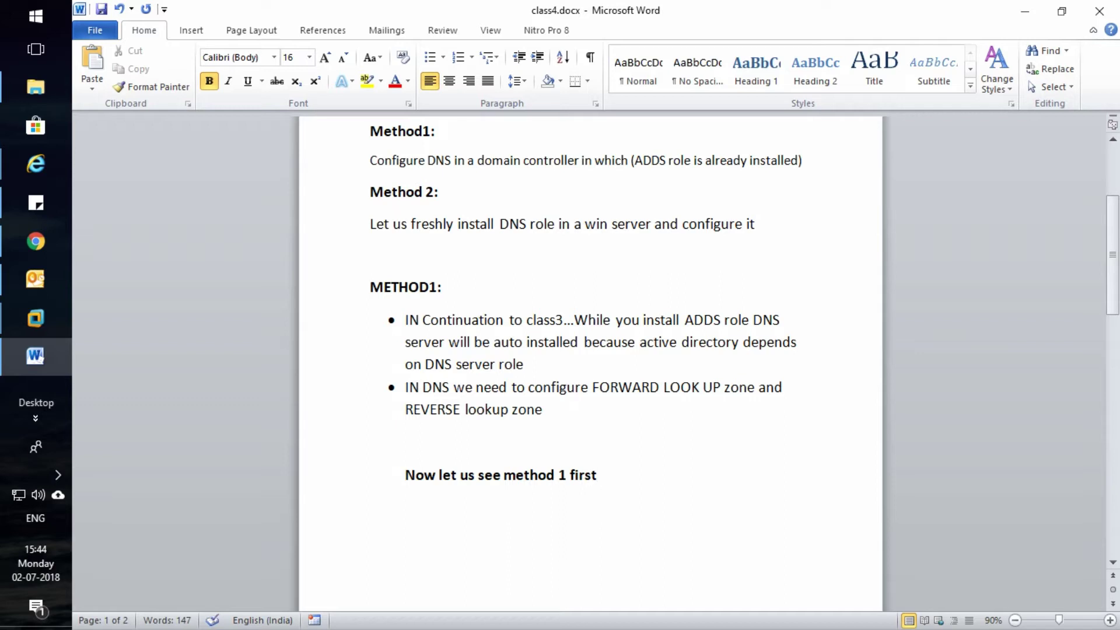
pyautogui.moveTo(597, 474); pyautogui.dragTo(479, 474)
# Step: Switch to the DC virtual machine in VMware, view the Windows 7 machine briefly, and return to DC
pyautogui.click(35, 317)
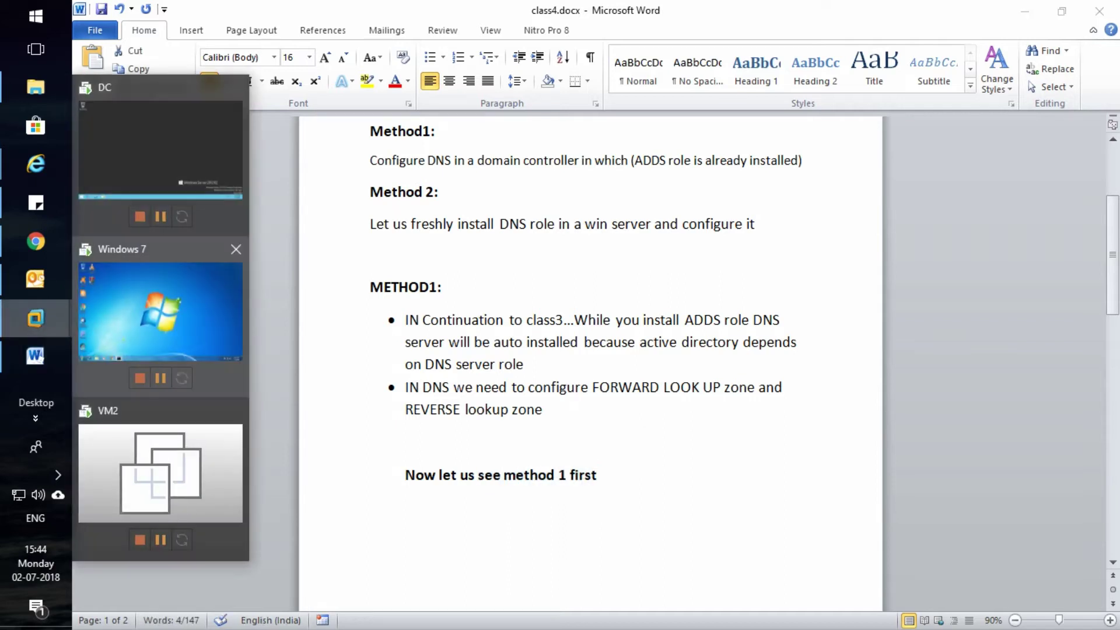
pyautogui.click(160, 148)
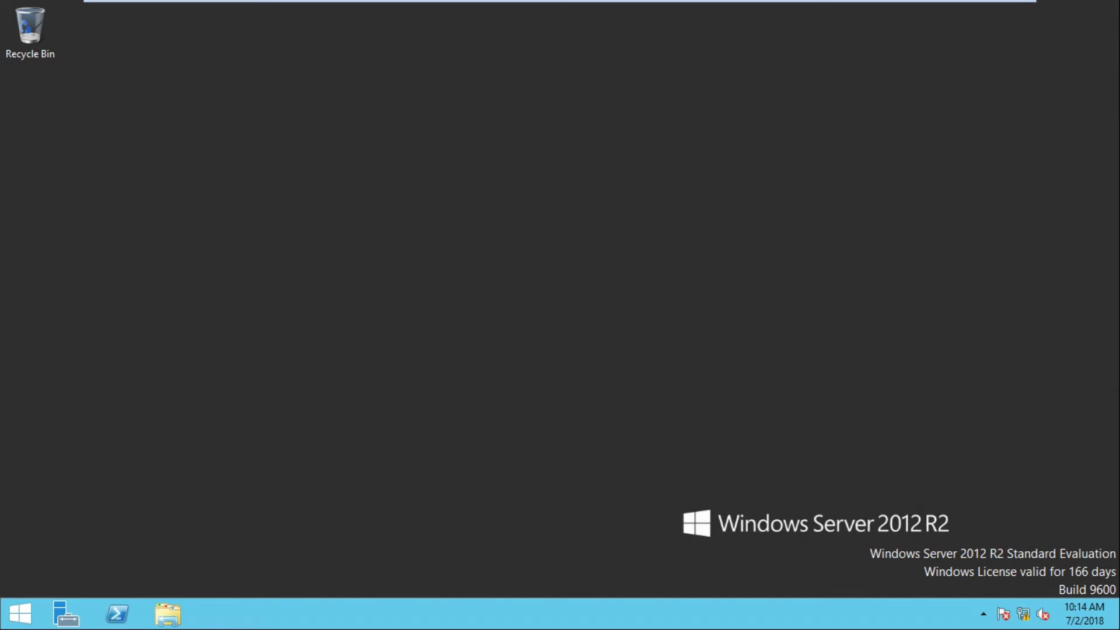
pyautogui.moveTo(574, 1)
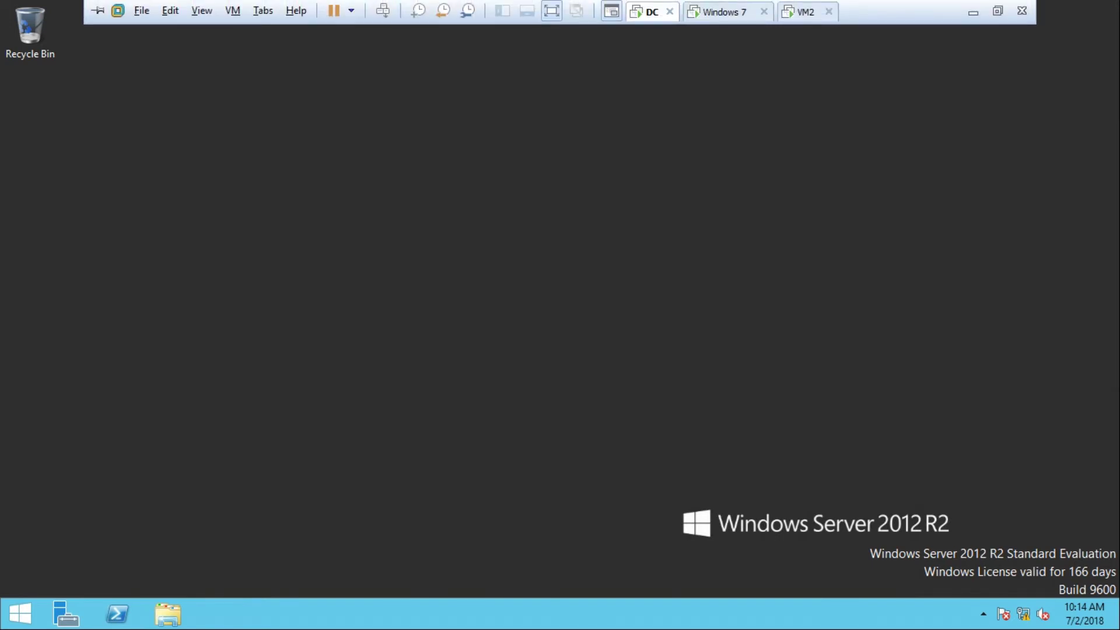
pyautogui.click(724, 12)
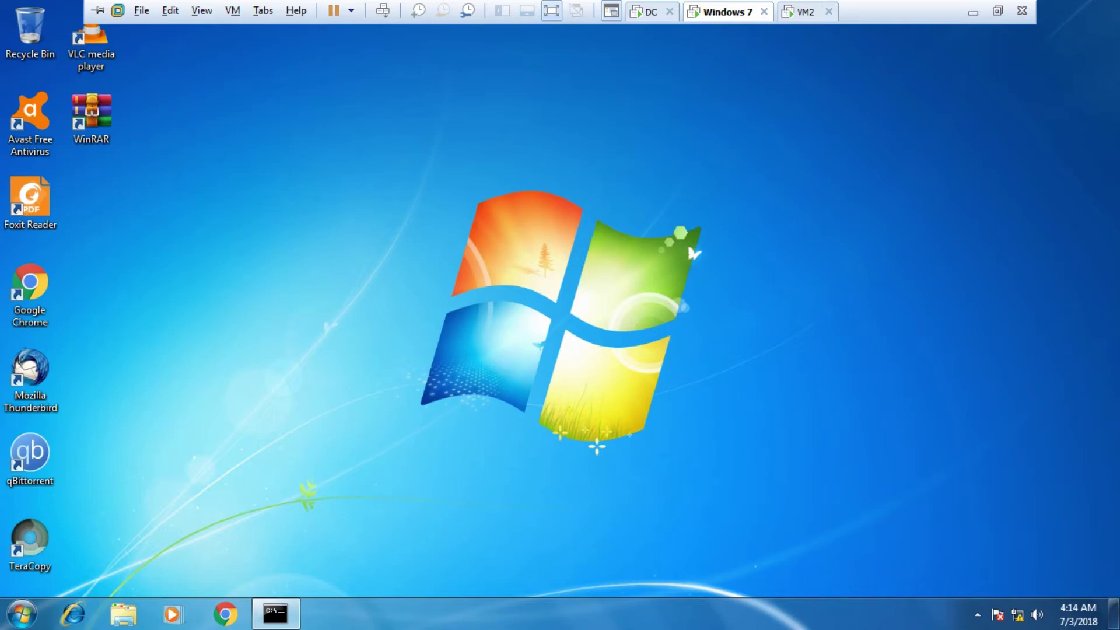
pyautogui.click(650, 11)
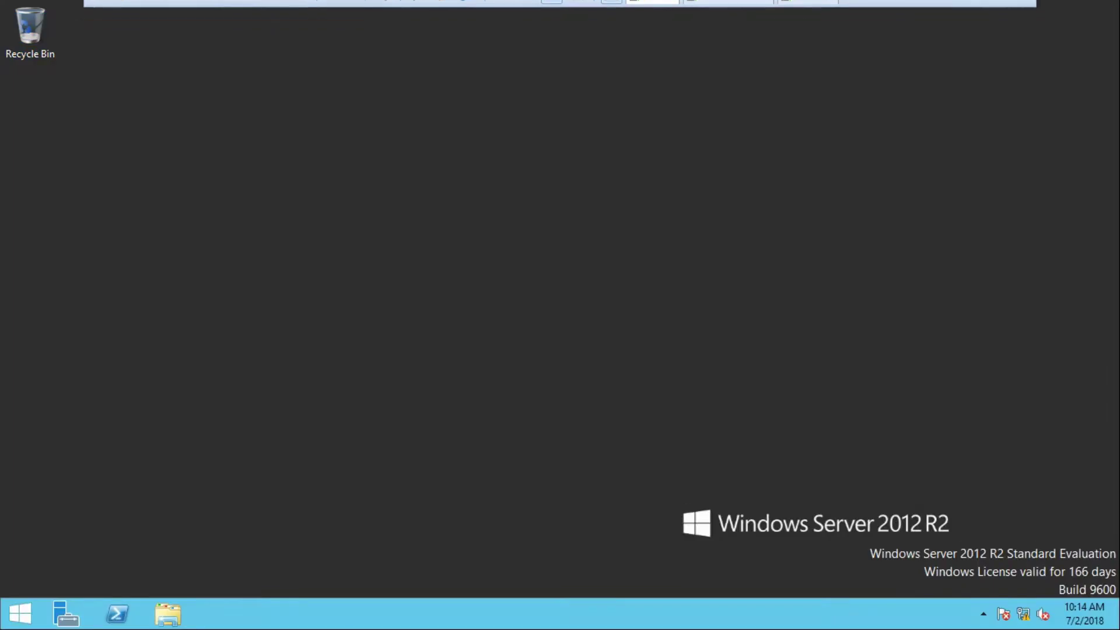
# Step: Open the Ethernet0 status from Network and Sharing Center and review its network connection details
pyautogui.rightClick(1023, 613)
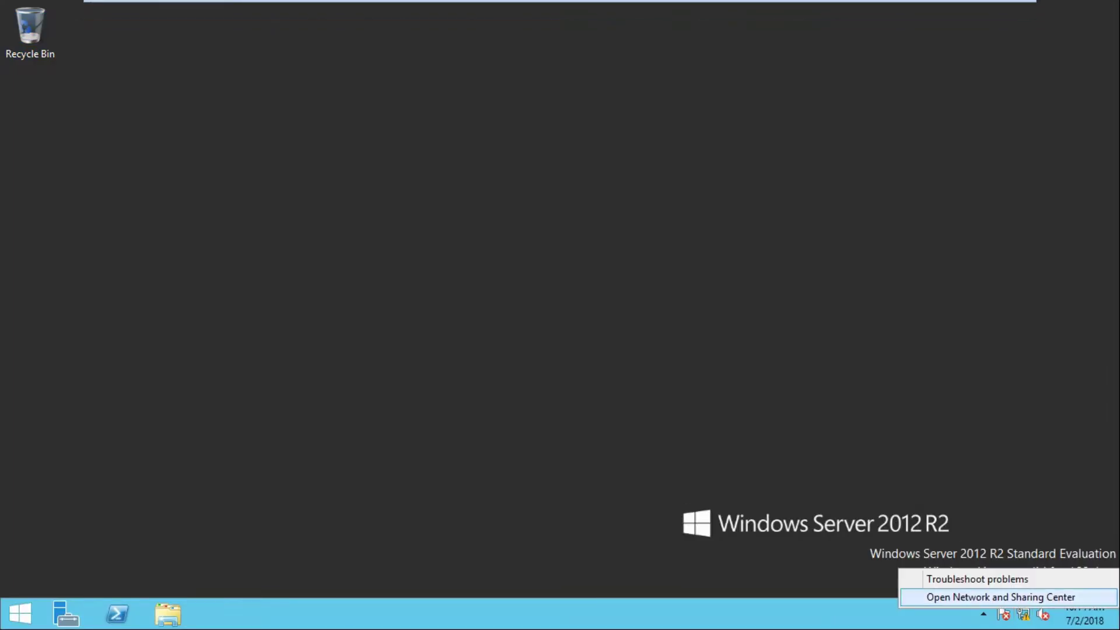
pyautogui.click(1000, 597)
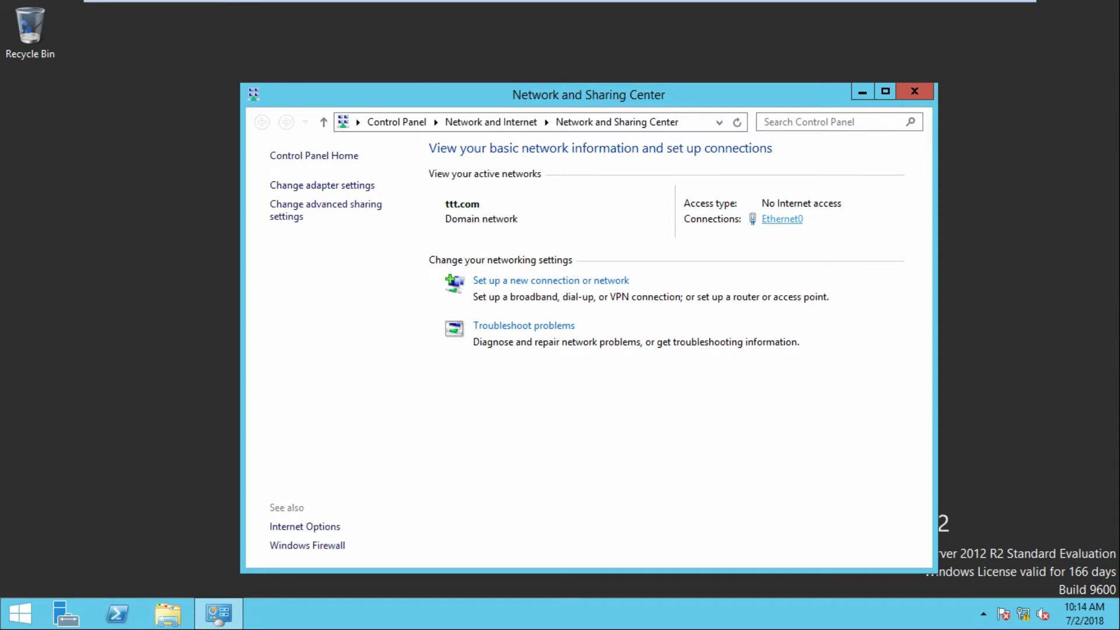
pyautogui.click(781, 219)
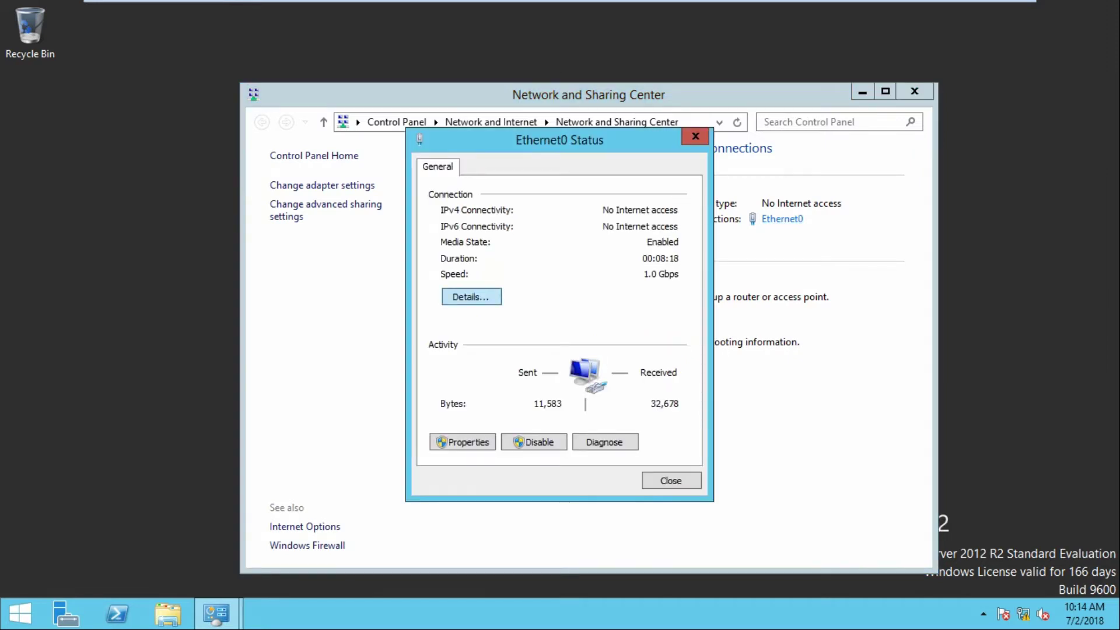
pyautogui.click(471, 297)
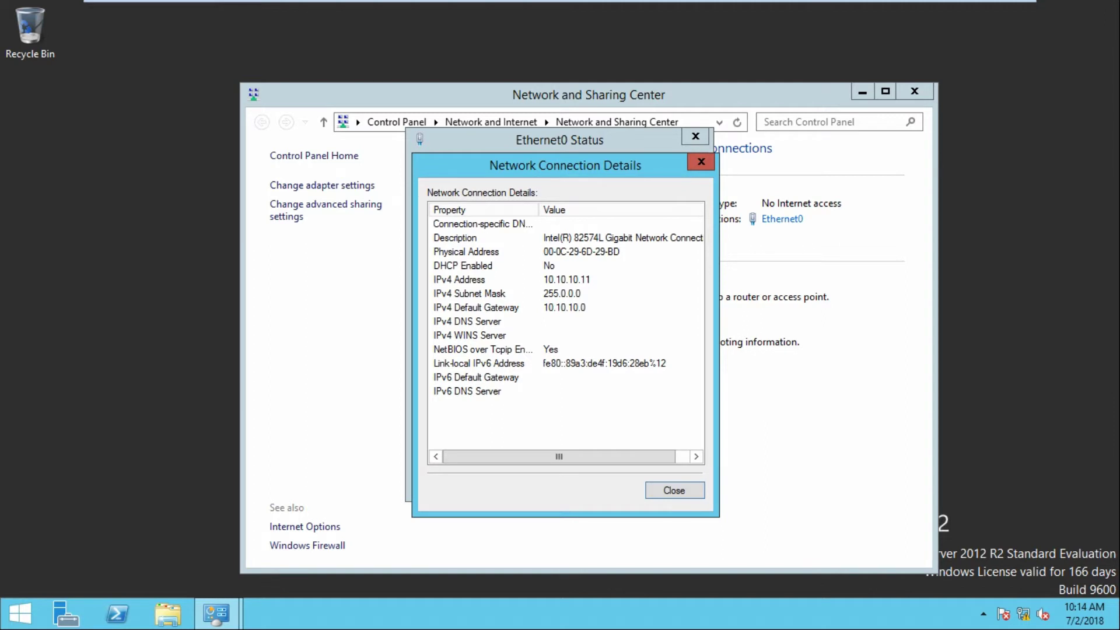
pyautogui.press('Escape')
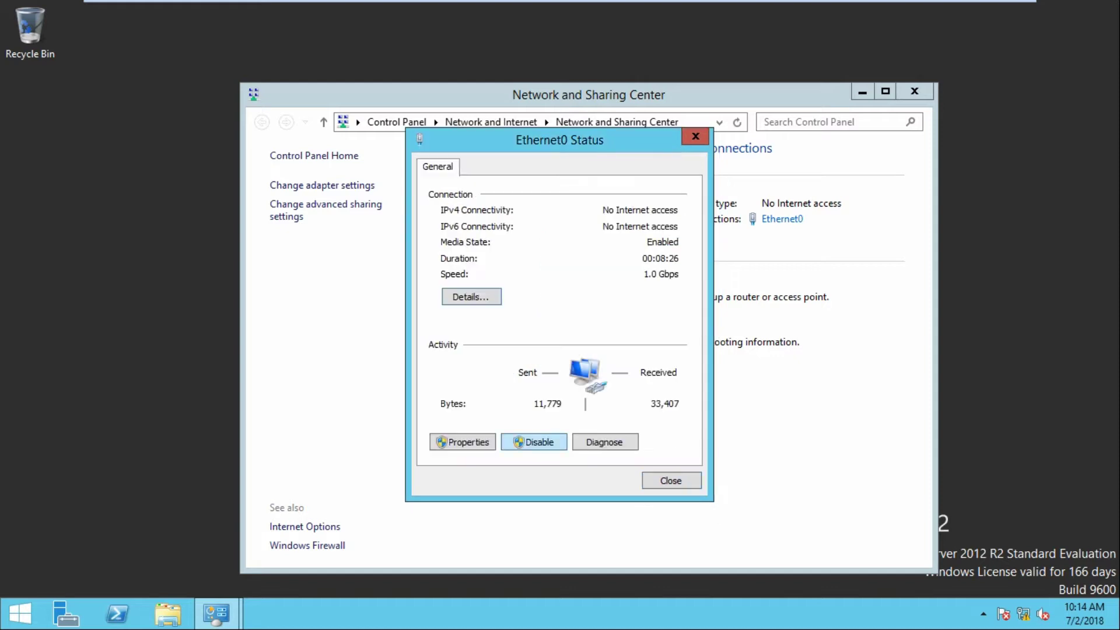
# Step: Set the preferred DNS server in Ethernet0's IPv4 properties to 10.10.10.11 and apply the settings
pyautogui.click(463, 441)
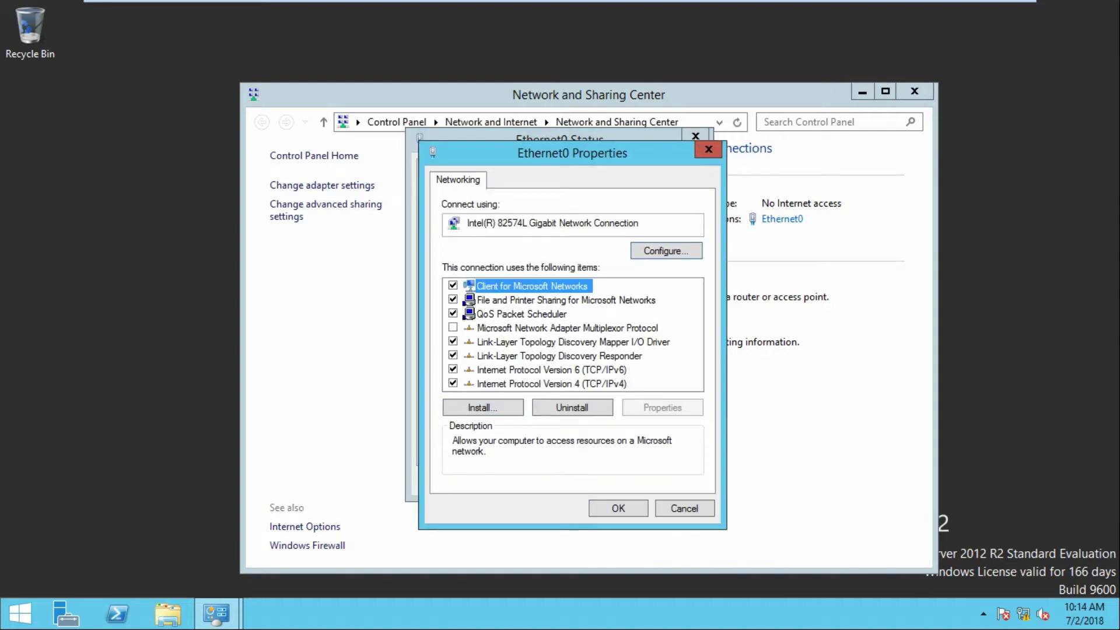
pyautogui.doubleClick(551, 384)
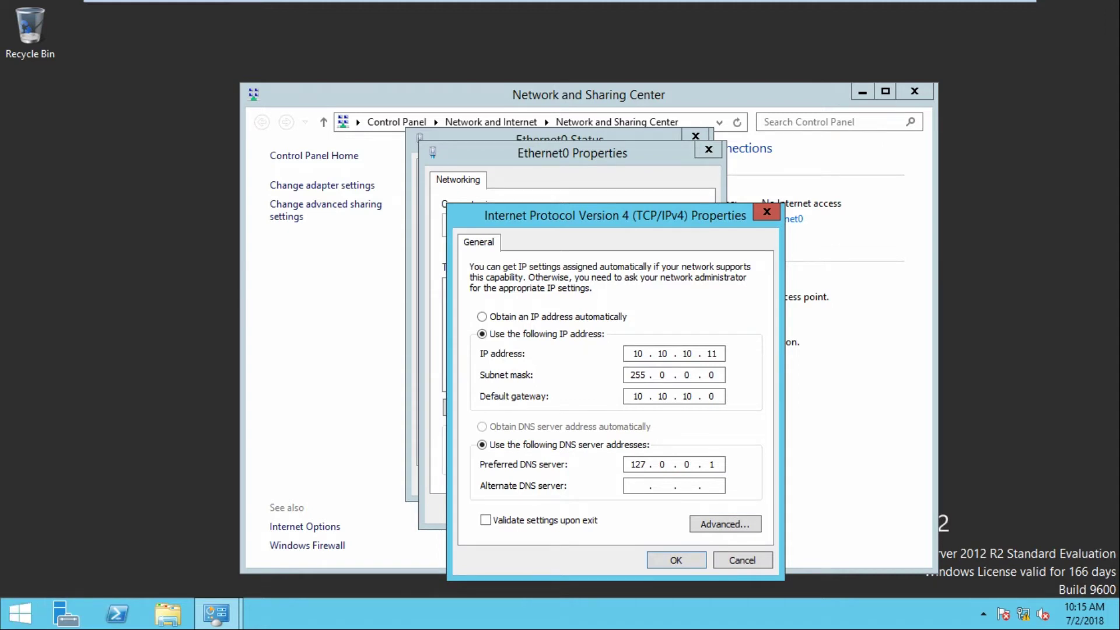
pyautogui.doubleClick(711, 465)
pyautogui.press('BackSpace')
pyautogui.press('BackSpace')
pyautogui.press('BackSpace')
pyautogui.press('BackSpace')
pyautogui.press('BackSpace')
pyautogui.press('BackSpace')
pyautogui.write('10.10.10.11')
pyautogui.press('Return')
pyautogui.press('Return')
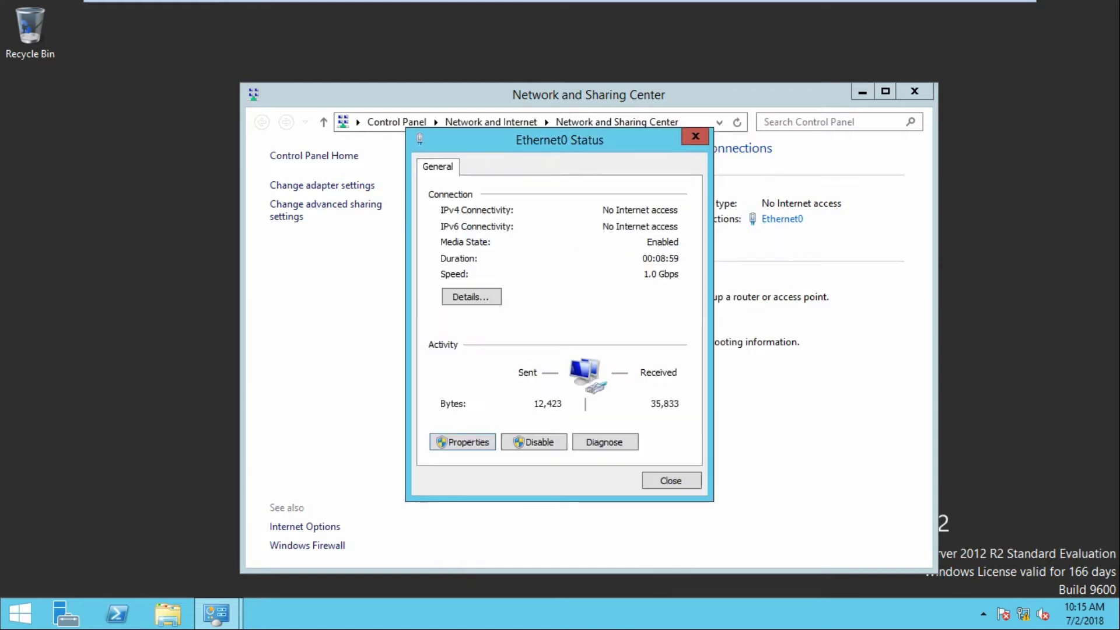
# Step: Review Ethernet0's connection details, disable Internet Protocol Version 6 (TCP/IPv6) on the adapter, and close the network windows
pyautogui.click(471, 297)
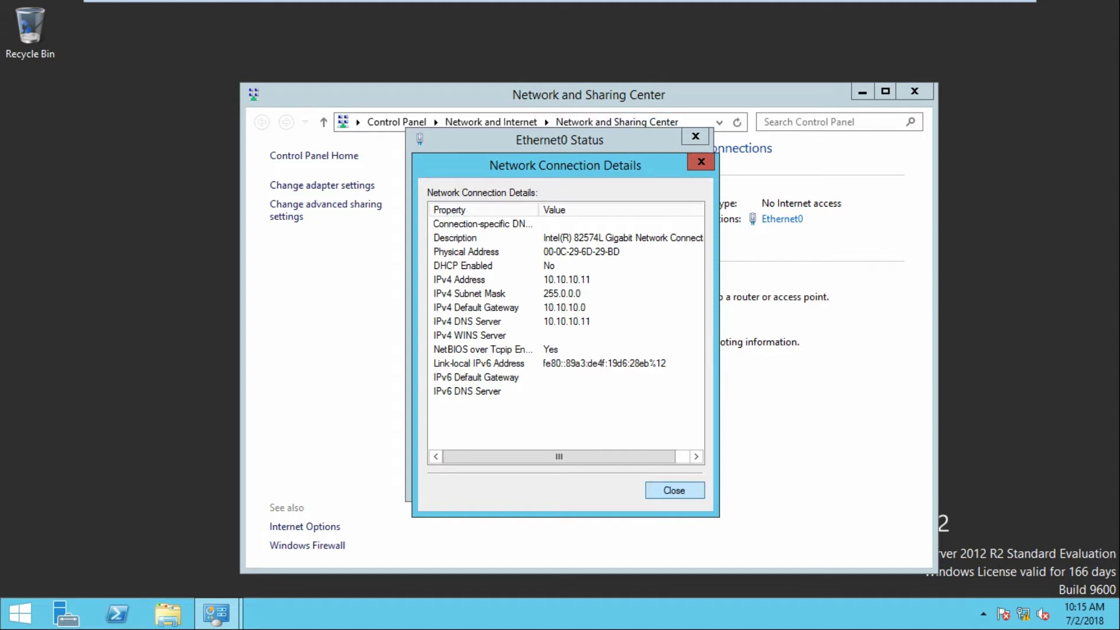
pyautogui.click(675, 491)
pyautogui.click(464, 442)
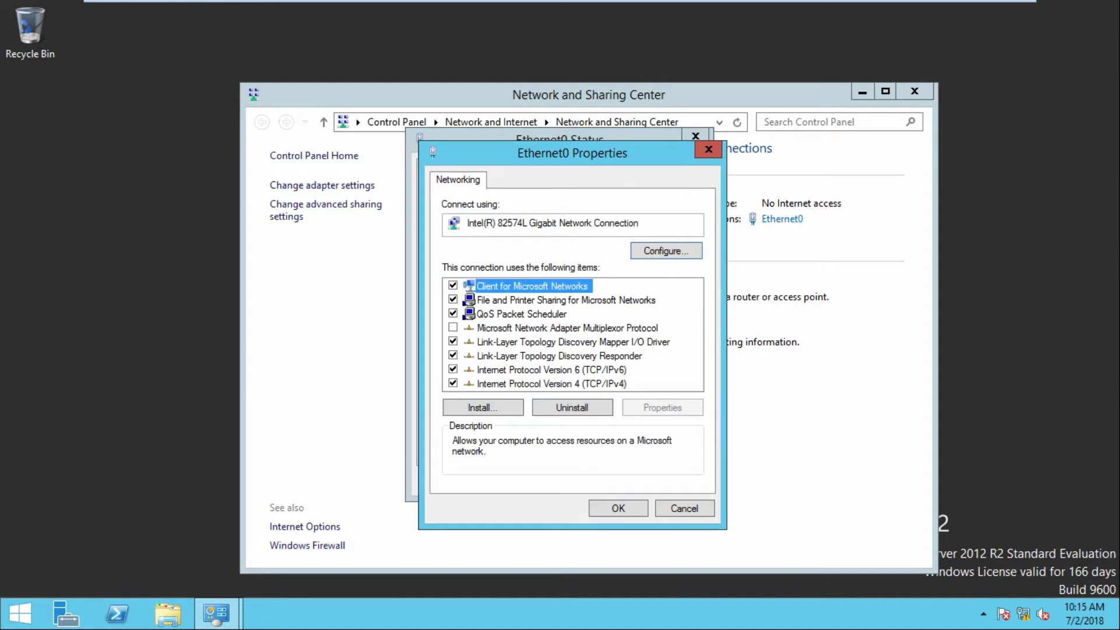
pyautogui.click(452, 370)
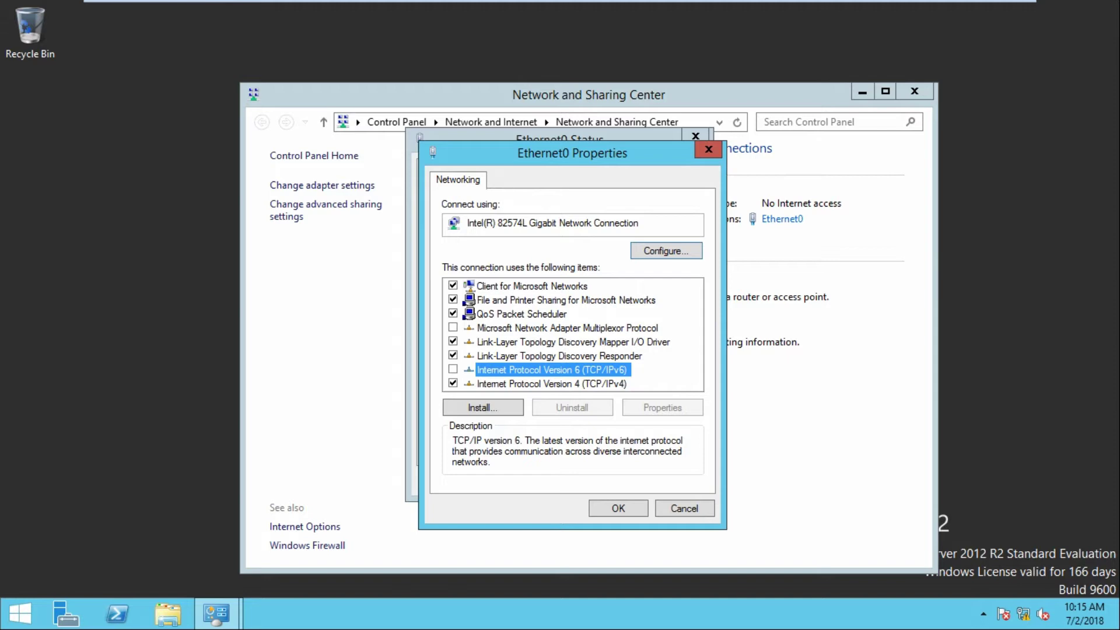
pyautogui.press('Return')
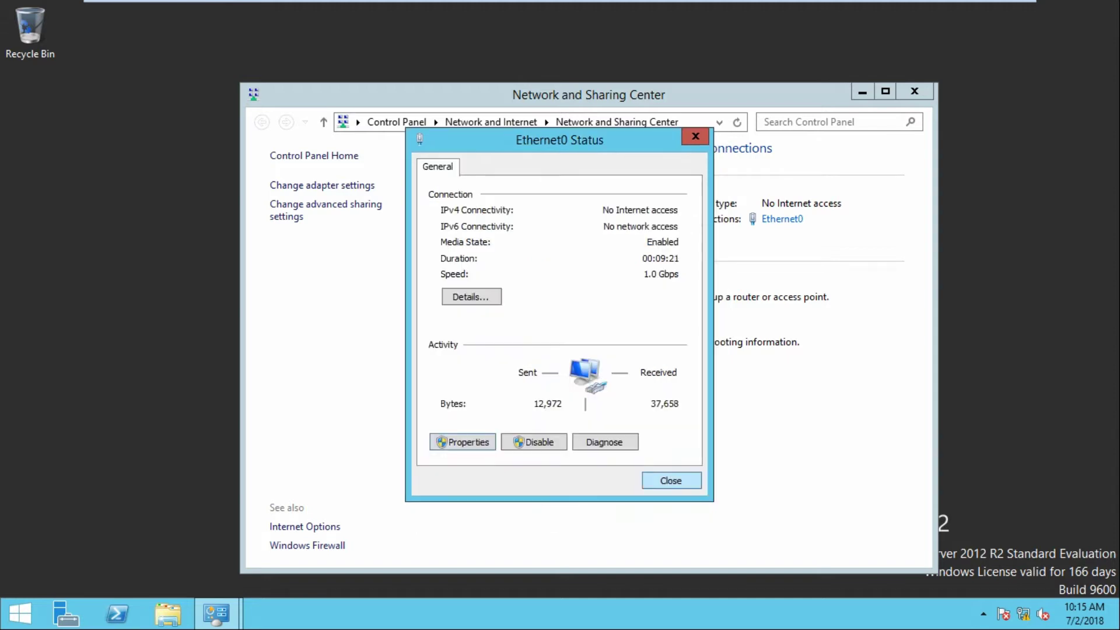
pyautogui.press('Return')
pyautogui.click(914, 91)
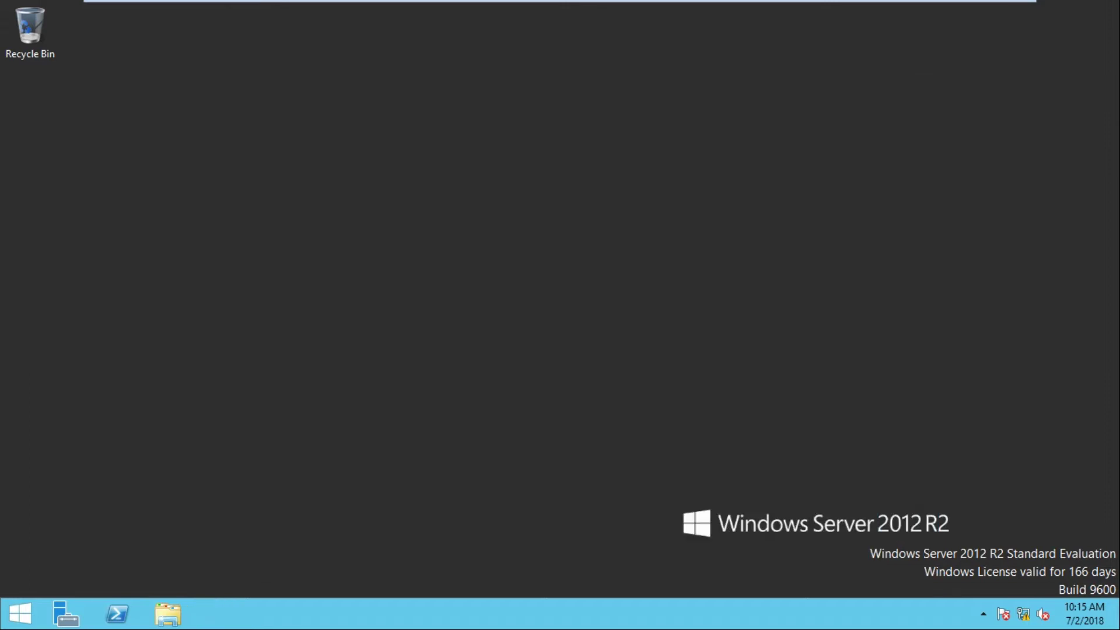
# Step: Open DNS Manager from Server Manager and display the records of the ttt.com forward lookup zone
pyautogui.click(66, 613)
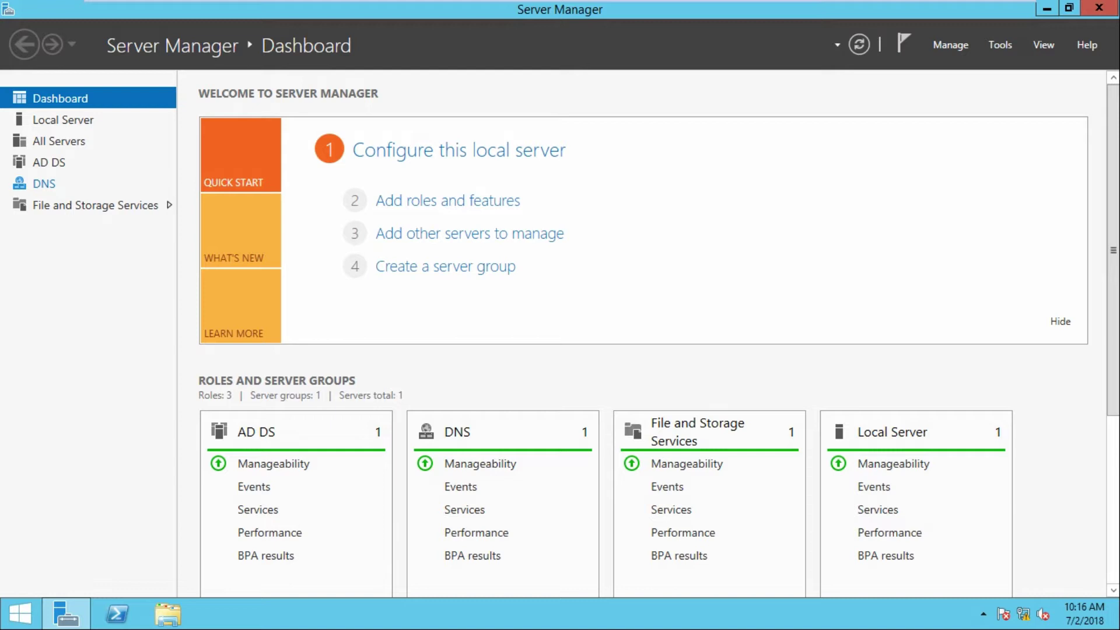
pyautogui.click(999, 44)
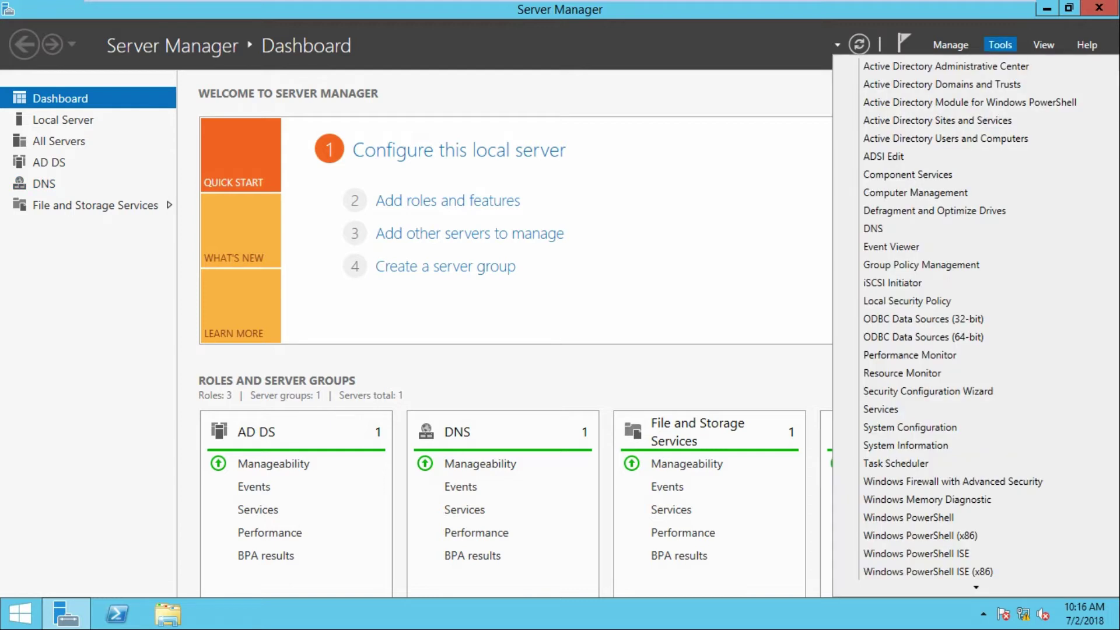
pyautogui.click(873, 228)
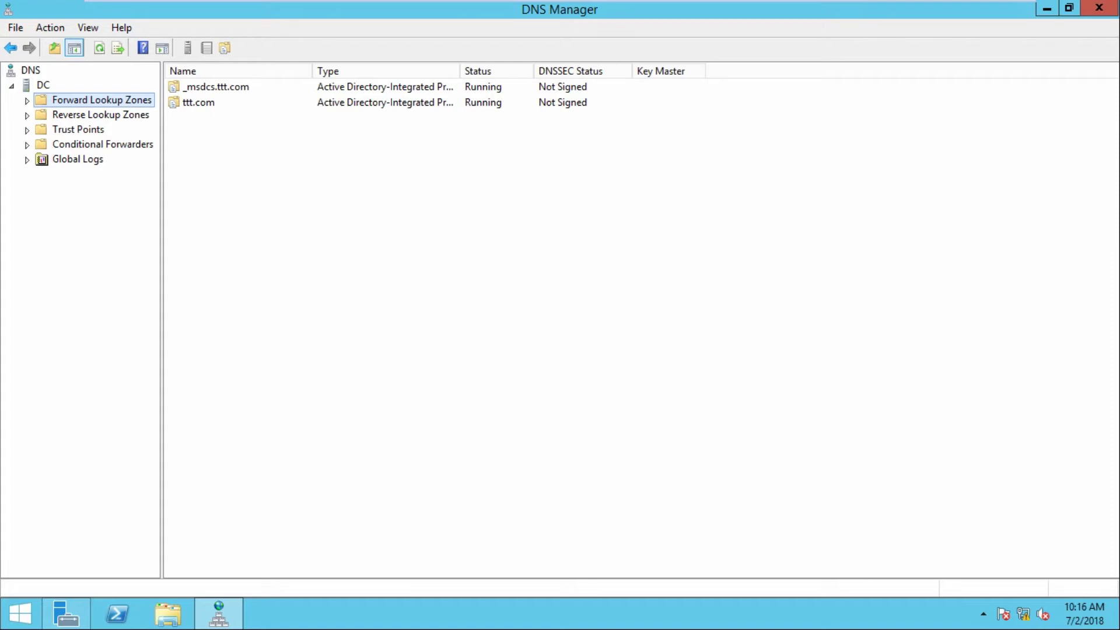
pyautogui.click(26, 101)
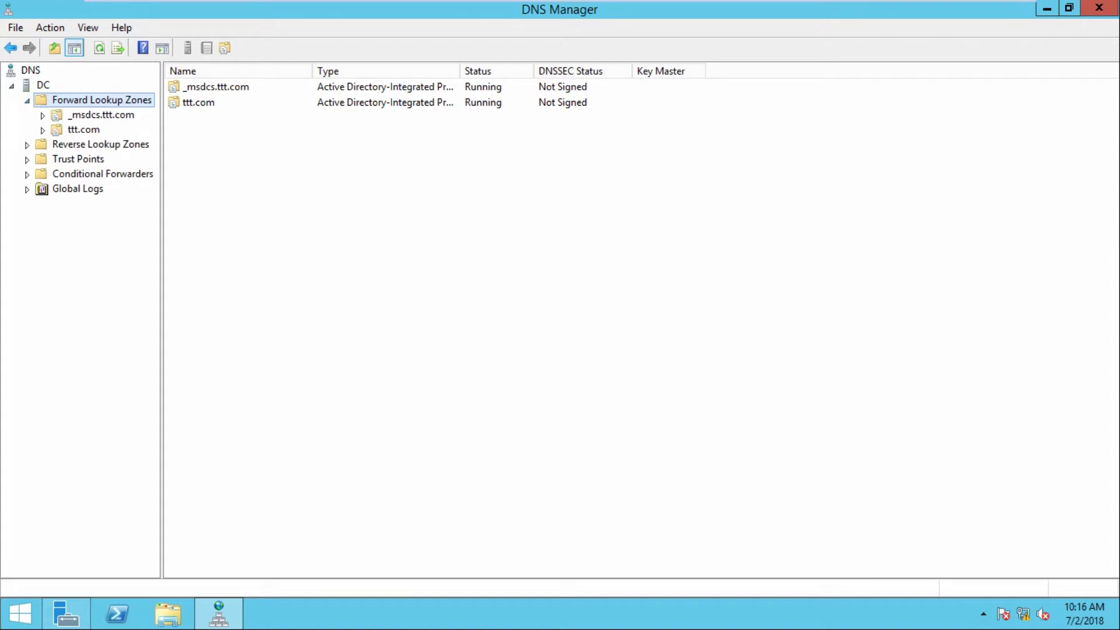
pyautogui.click(83, 130)
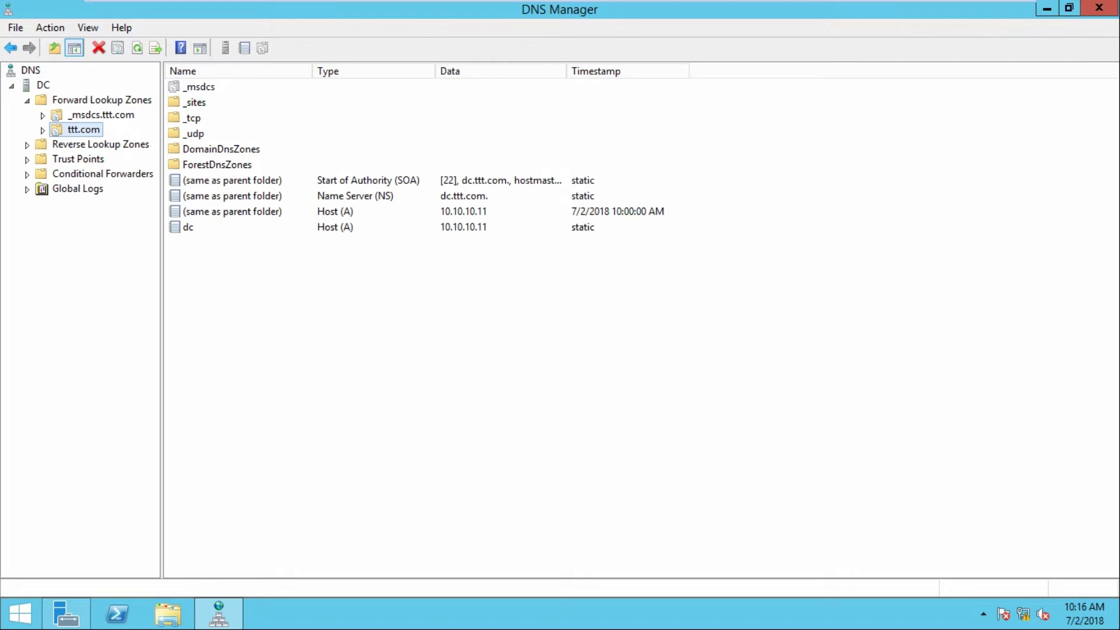
# Step: Start a new Active Directory-stored primary reverse lookup zone, replicated to all DNS servers on domain controllers in the ttt.com forest
pyautogui.click(64, 145)
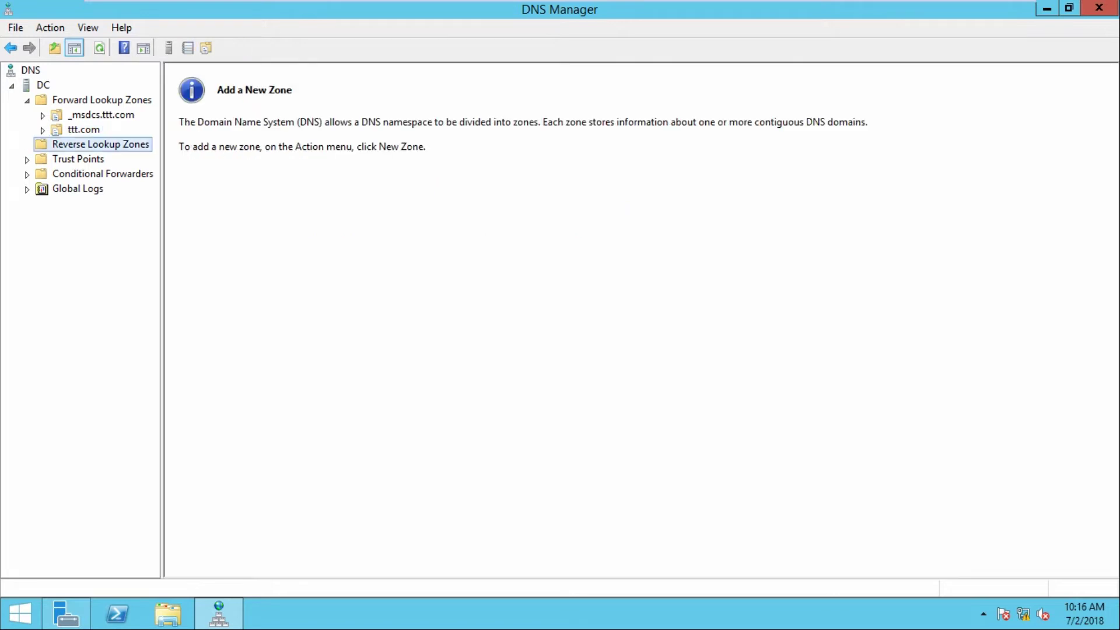
pyautogui.rightClick(100, 144)
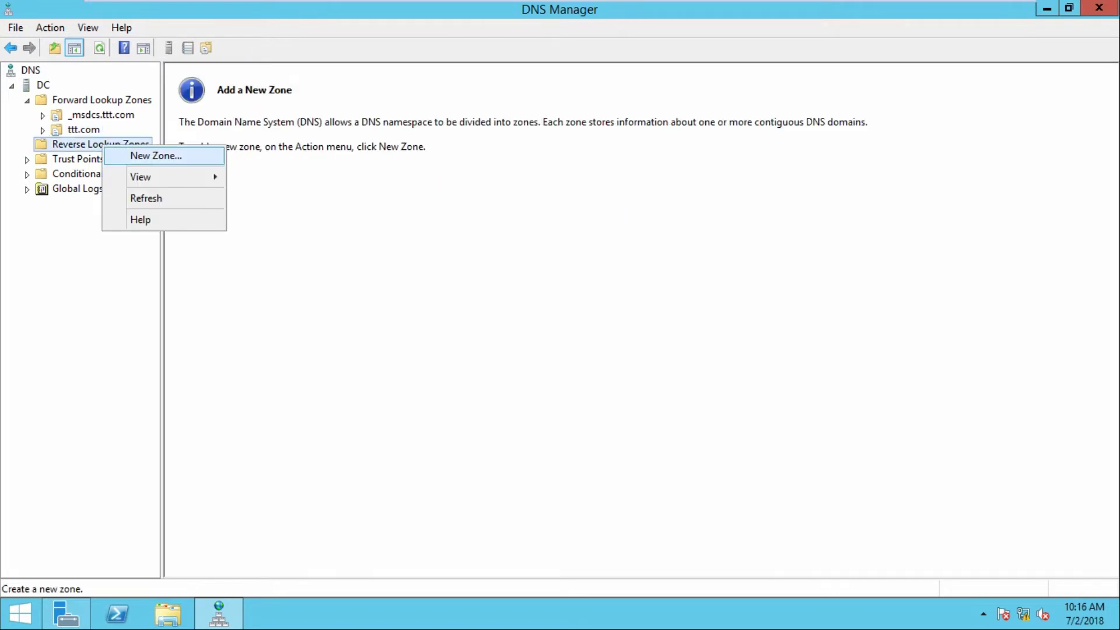
pyautogui.click(134, 155)
pyautogui.click(311, 311)
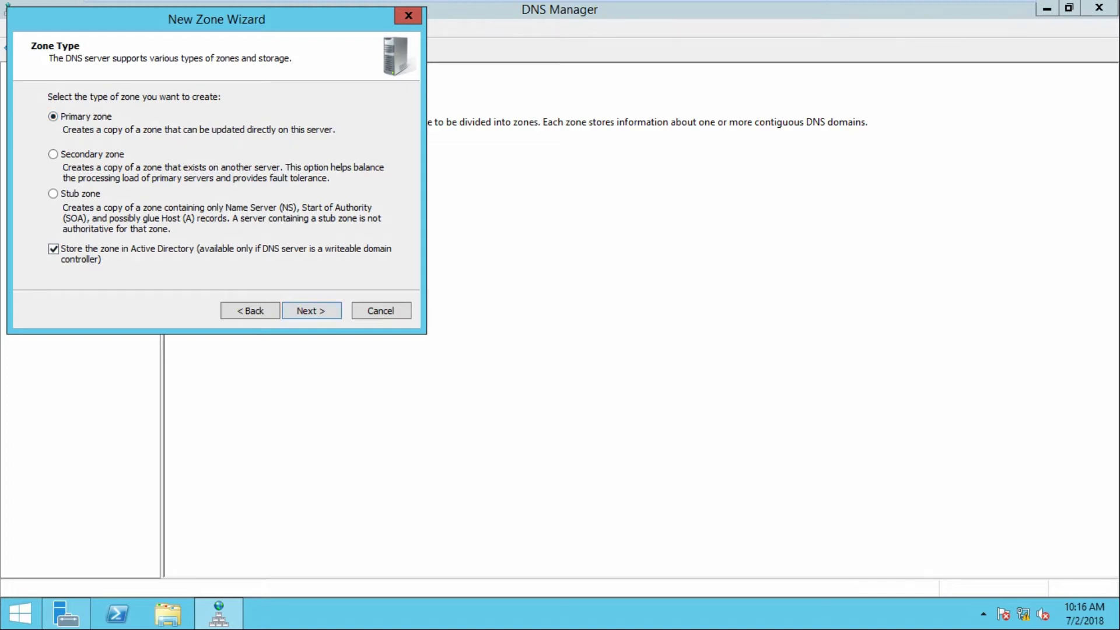
pyautogui.click(311, 311)
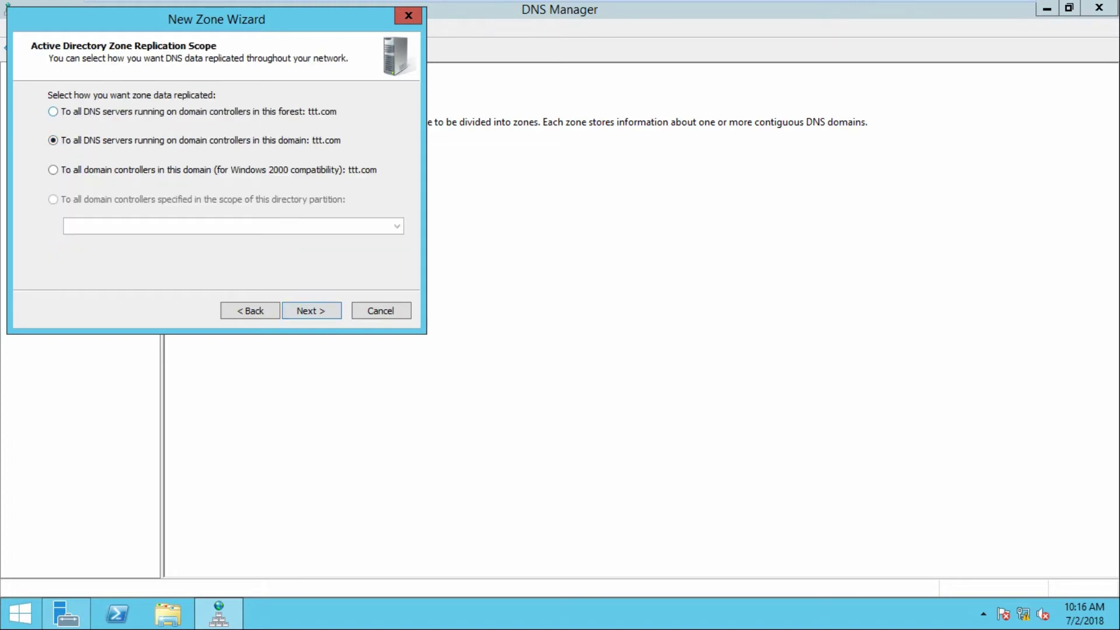
pyautogui.click(53, 111)
pyautogui.press('Return')
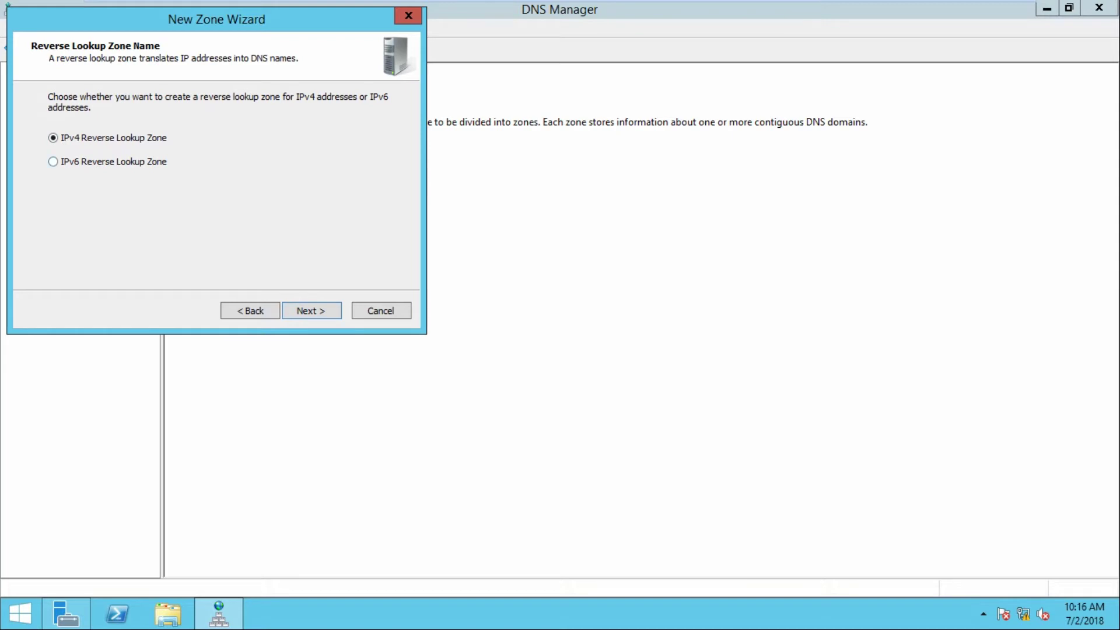
# Step: Finish the zone as IPv4 with network ID 10.10.10 and only secure dynamic updates, and display its records
pyautogui.press('Return')
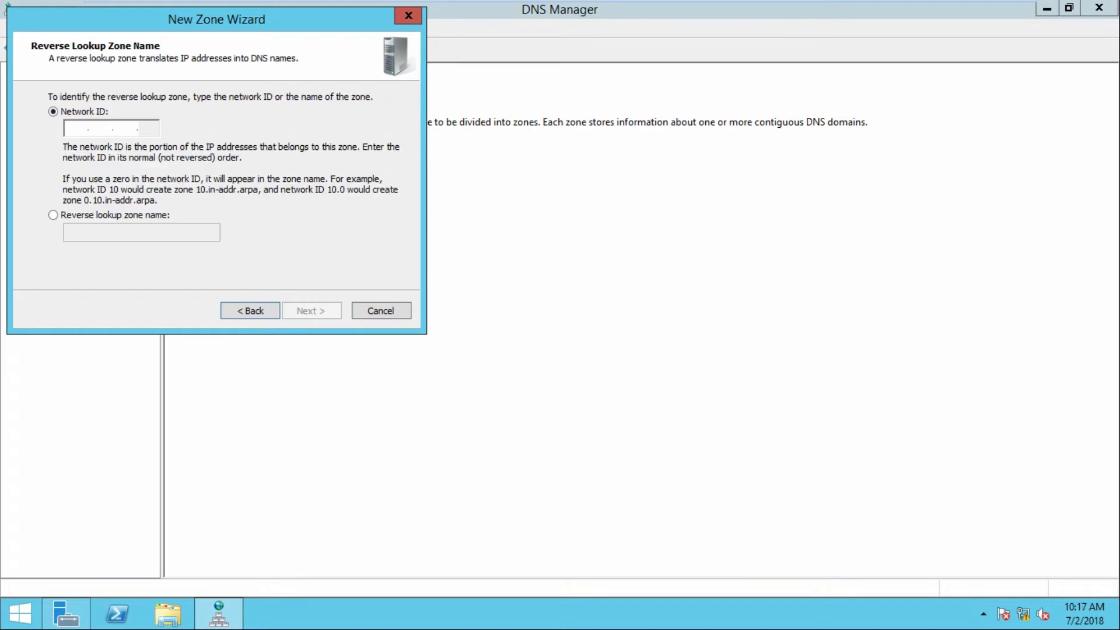
pyautogui.write('10 .10 .10 .')
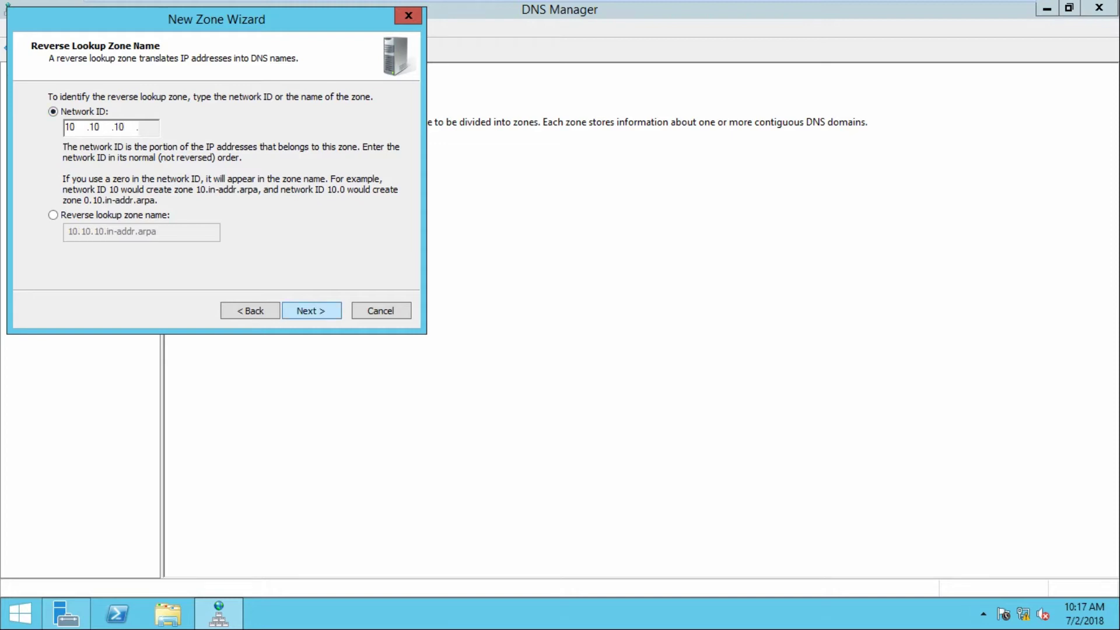
pyautogui.press('Return')
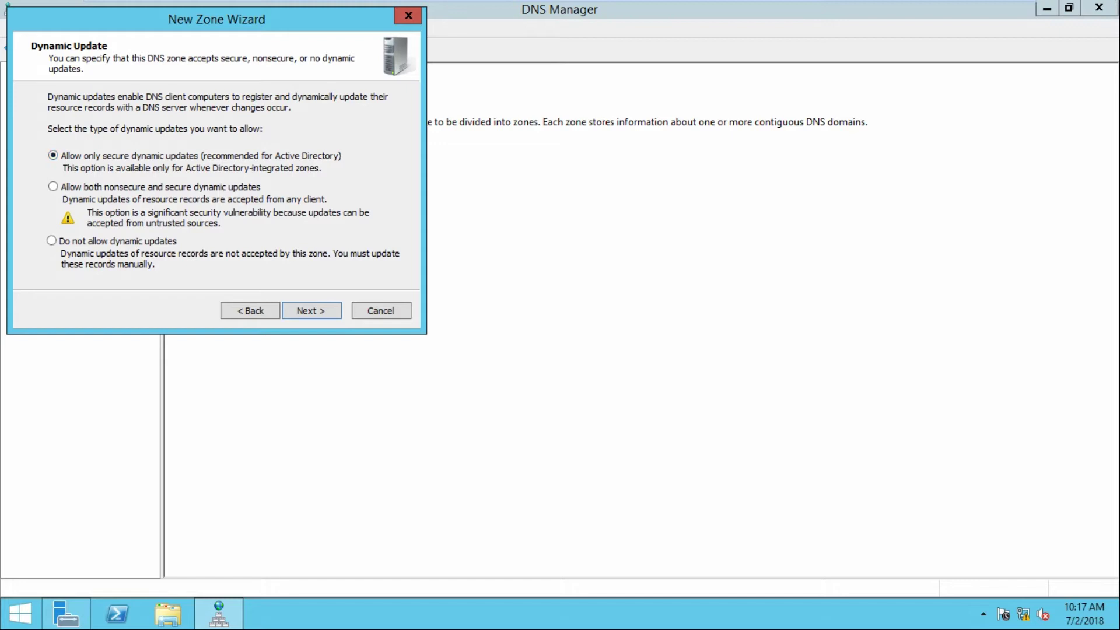
pyautogui.press('Return')
pyautogui.press('Return')
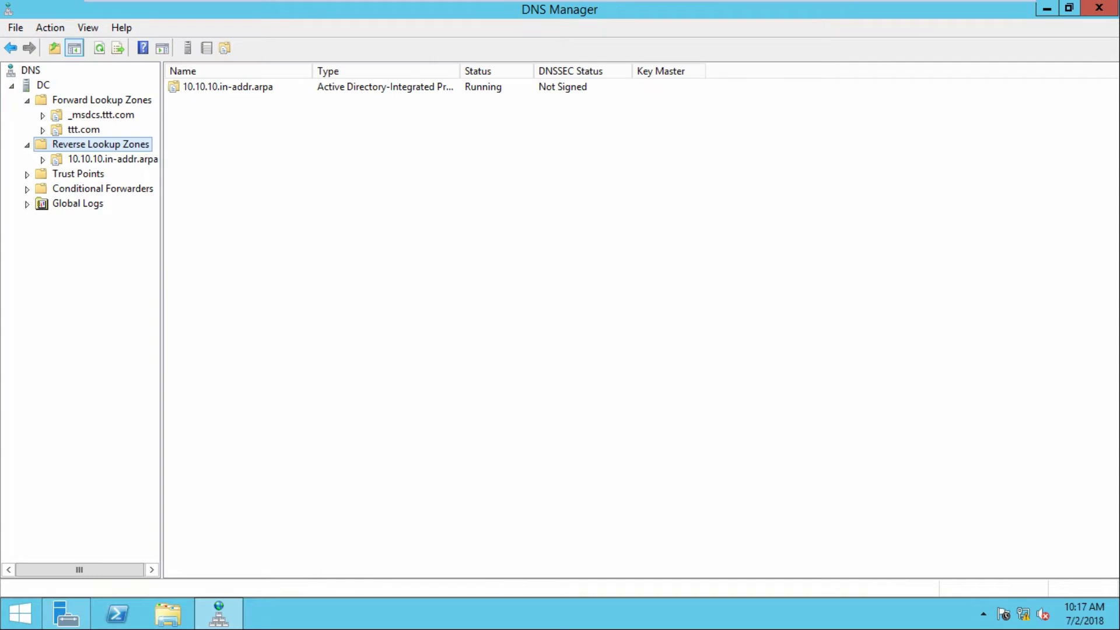
pyautogui.click(113, 160)
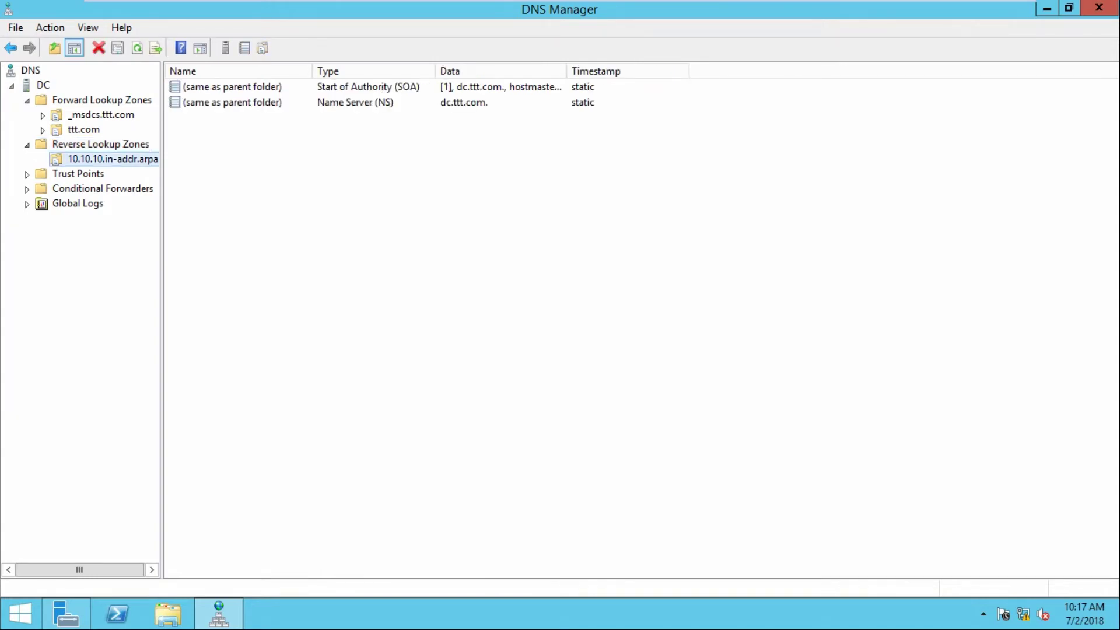
# Step: Open the name server record in the ttt.com zone, accept dc.ttt.com with 10.10.10.11, and apply the zone properties
pyautogui.click(83, 130)
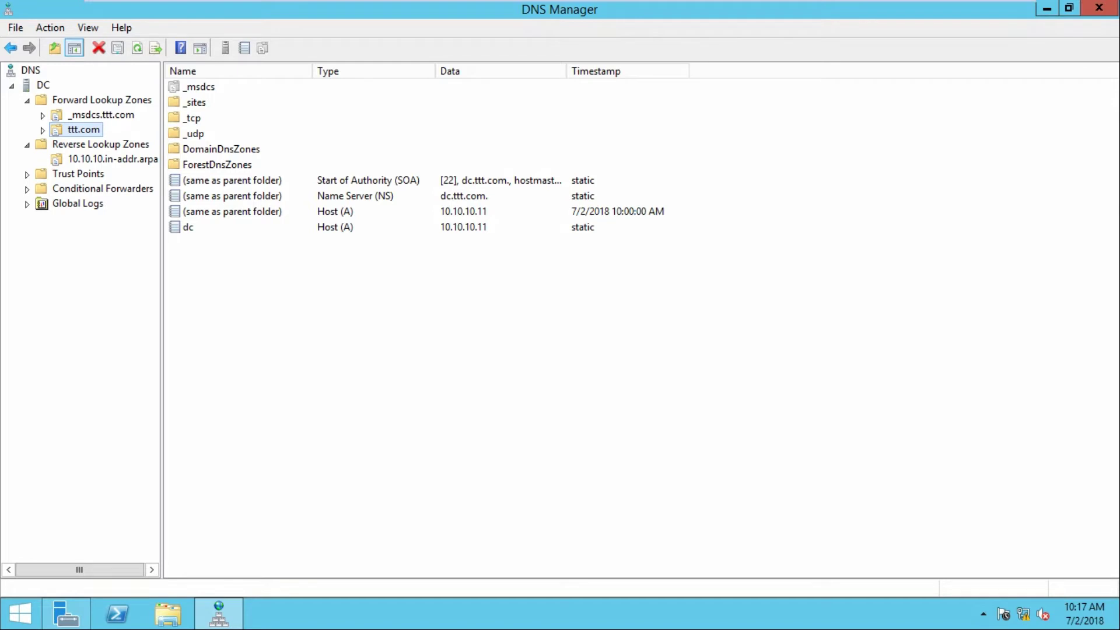
pyautogui.click(232, 196)
pyautogui.doubleClick(232, 196)
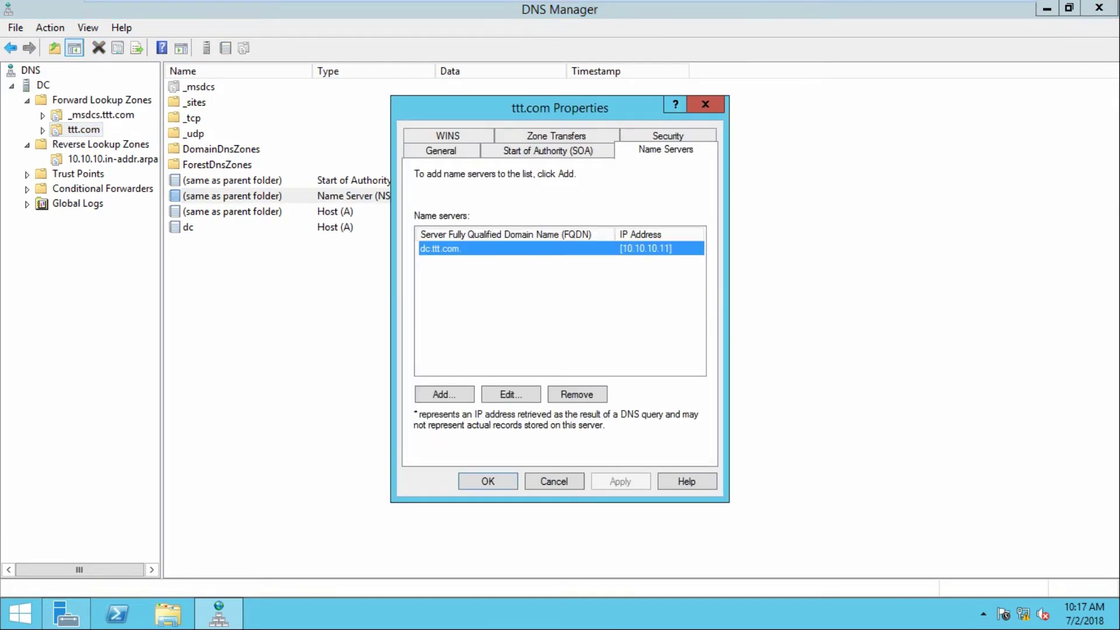
pyautogui.click(510, 394)
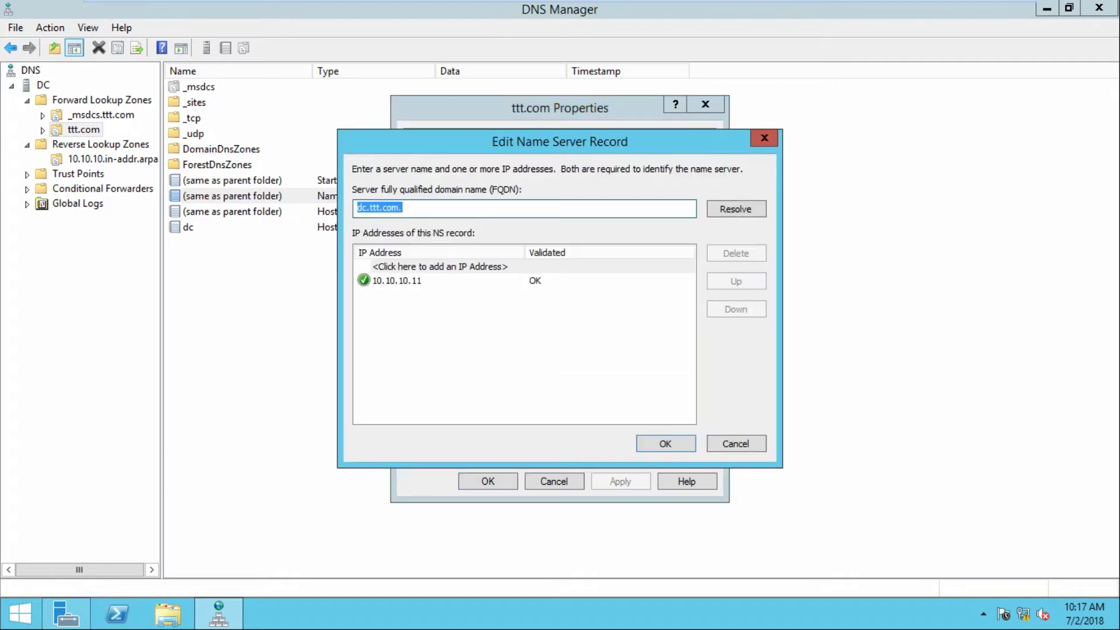
pyautogui.press('Return')
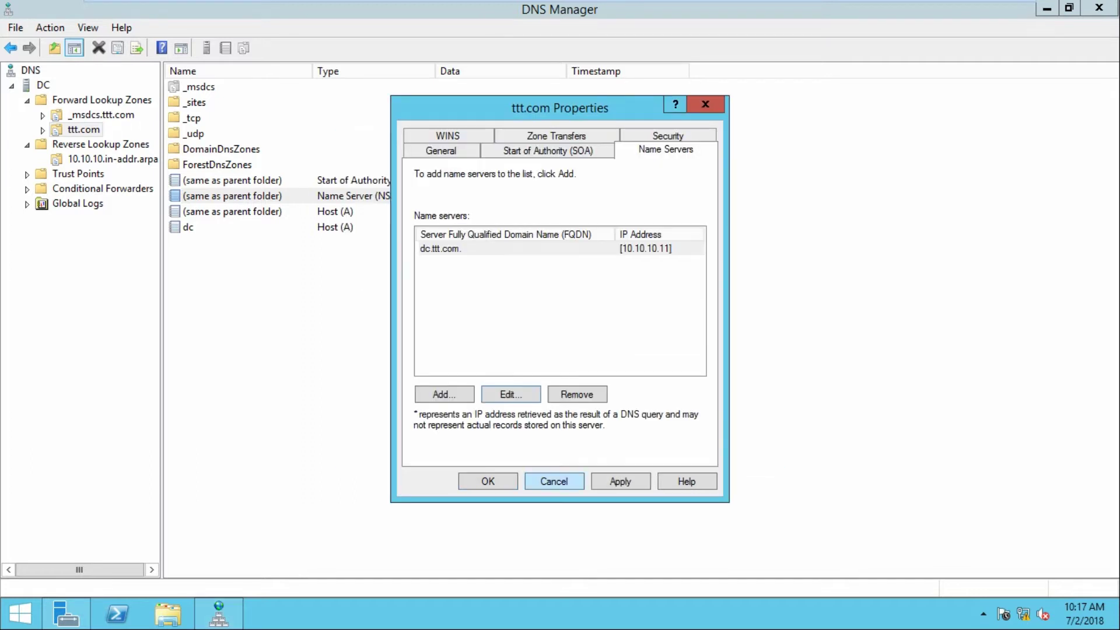
pyautogui.click(620, 481)
pyautogui.click(488, 481)
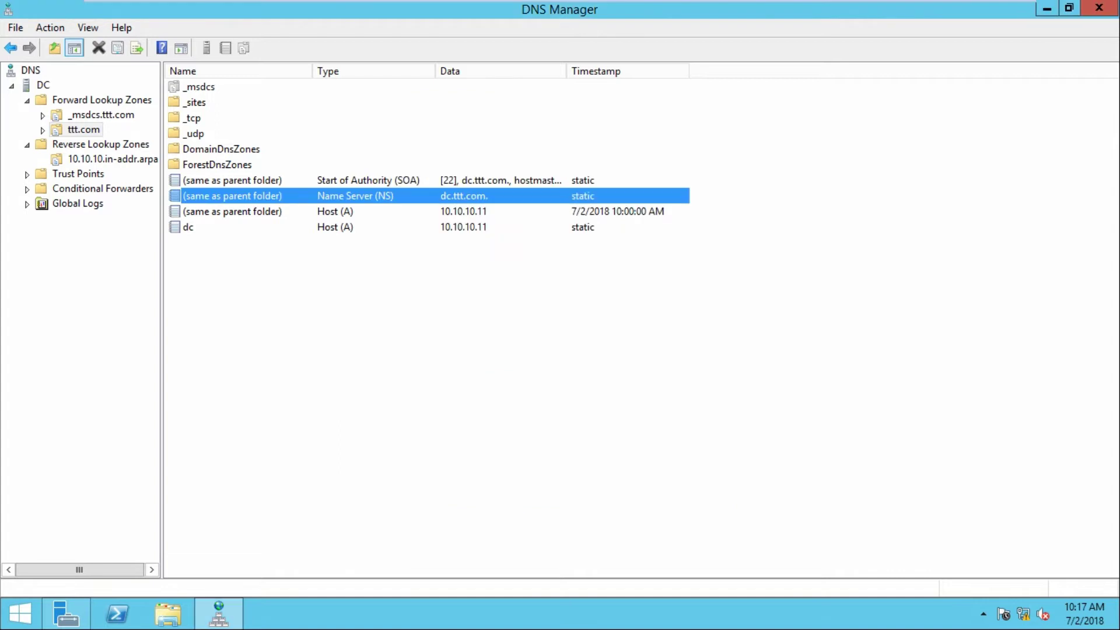
# Step: Resolve the IP addresses of name server dc.ttt.com in the 10.10.10.in-addr.arpa zone's name server record and apply the zone properties
pyautogui.click(112, 159)
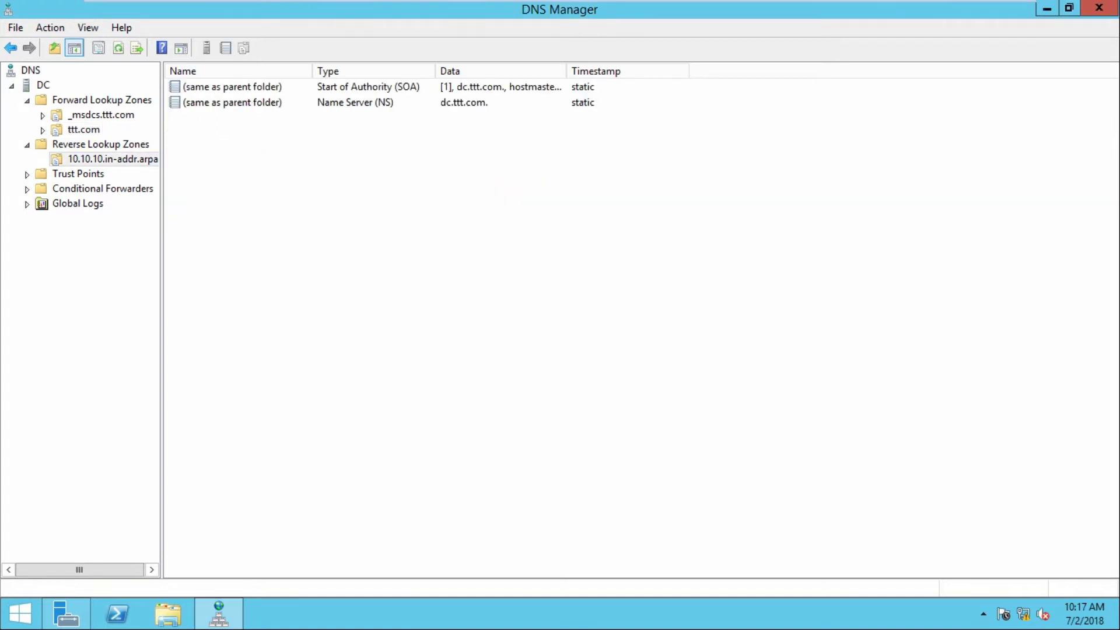
pyautogui.doubleClick(232, 103)
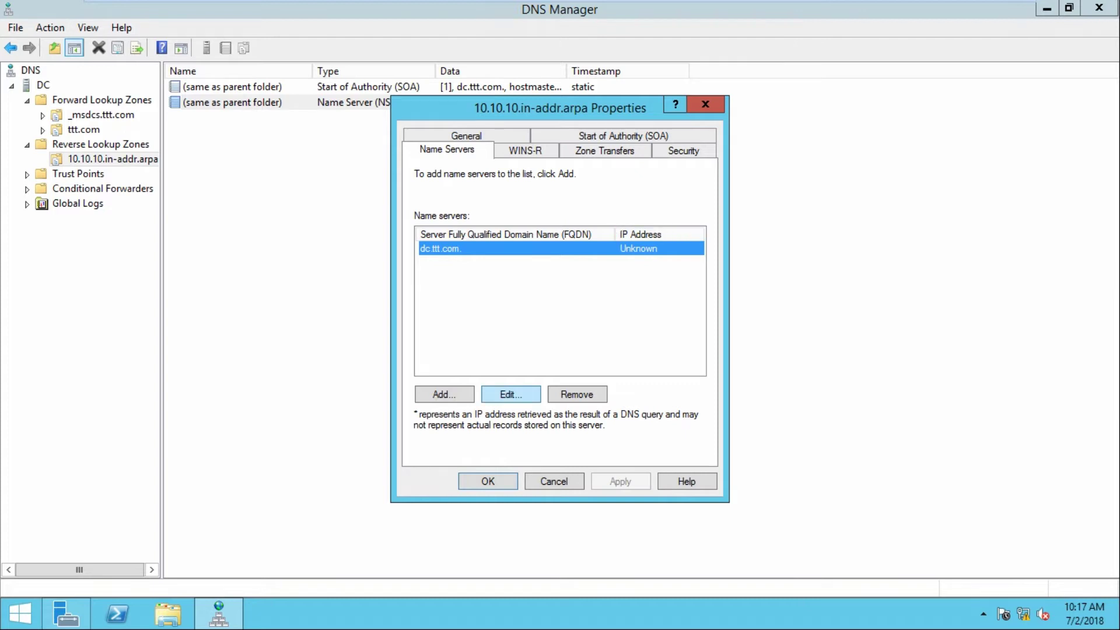
pyautogui.click(510, 394)
pyautogui.click(736, 210)
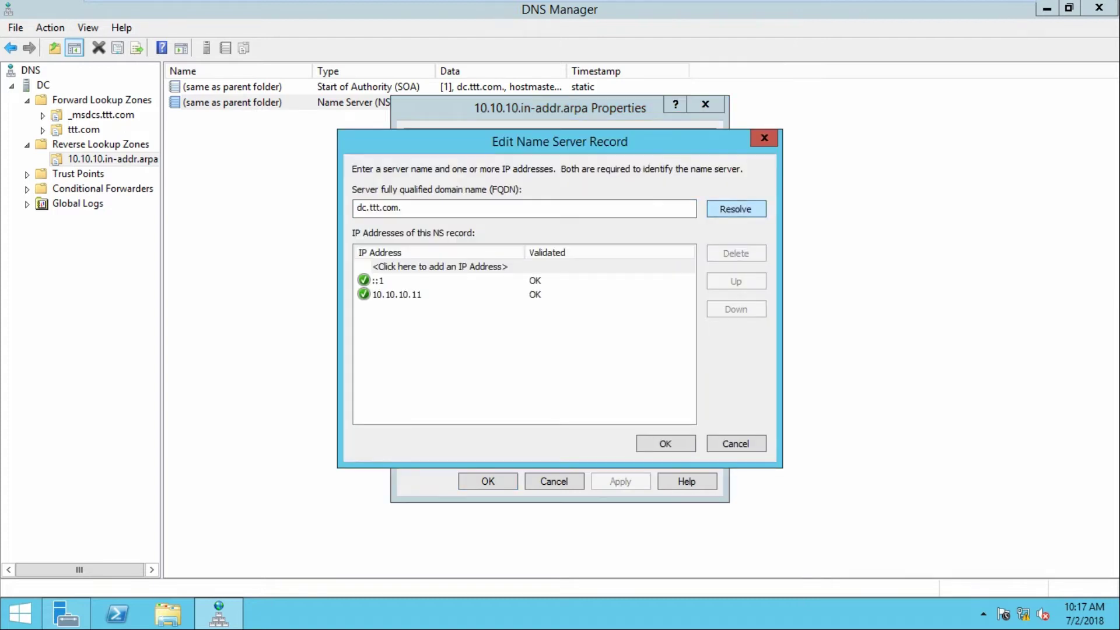
pyautogui.click(397, 294)
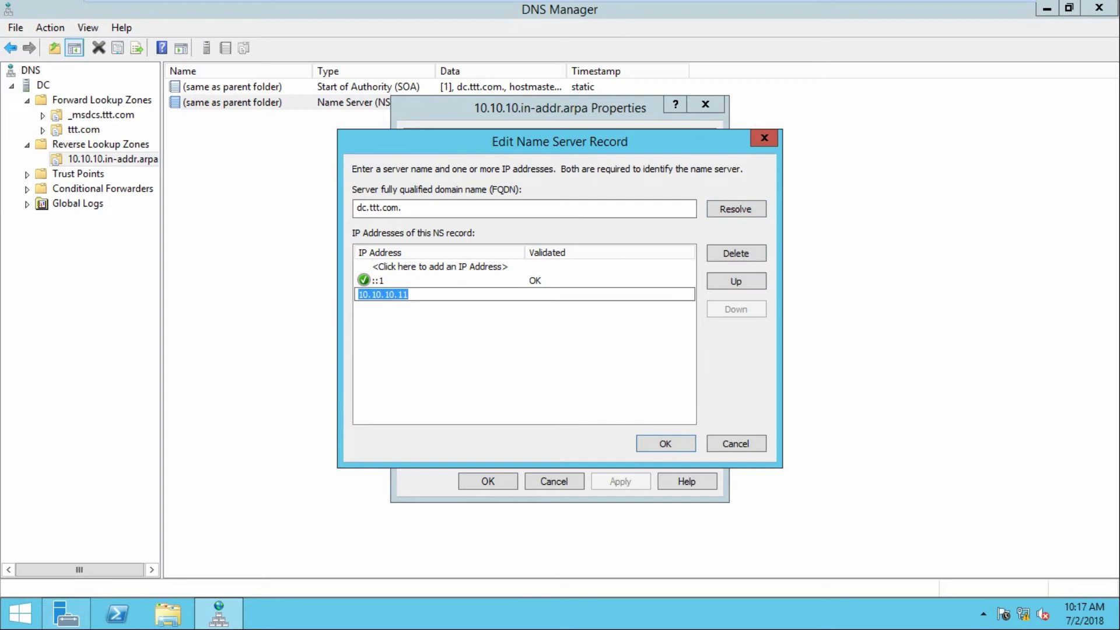
pyautogui.press('Return')
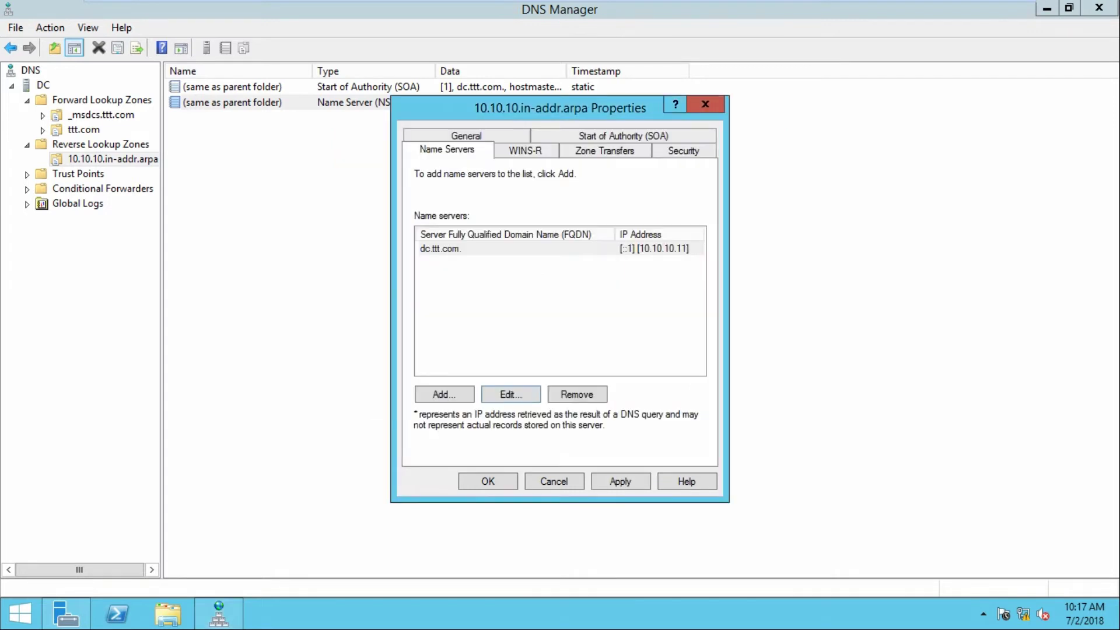
pyautogui.click(620, 481)
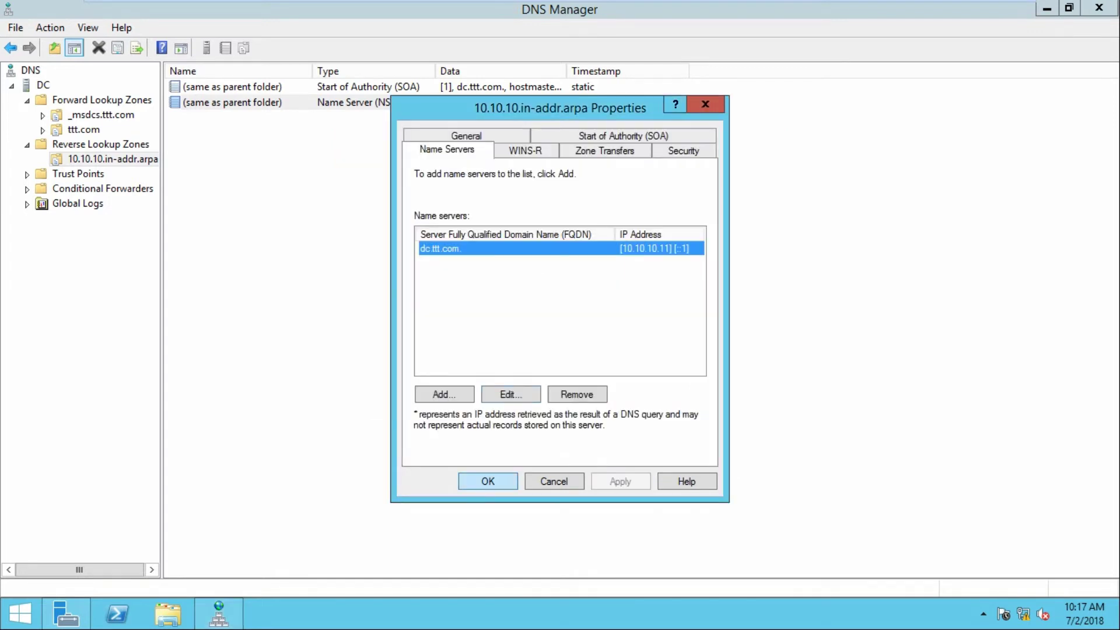
pyautogui.press('Return')
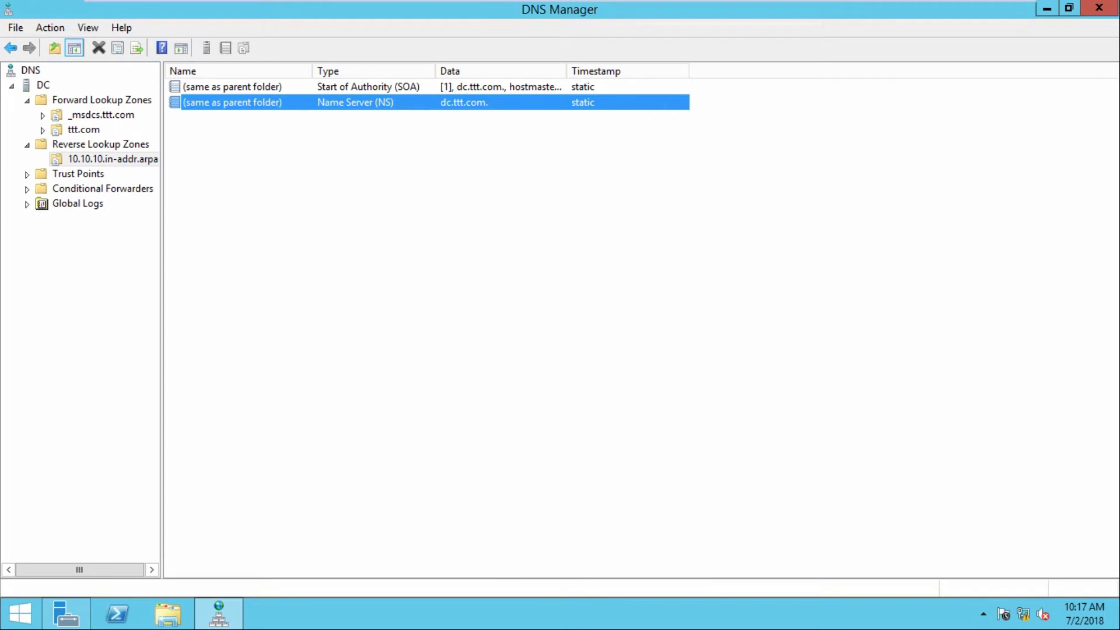
# Step: Enable updating of the associated pointer (PTR) record for the dc host record in the ttt.com zone and apply the change
pyautogui.click(84, 130)
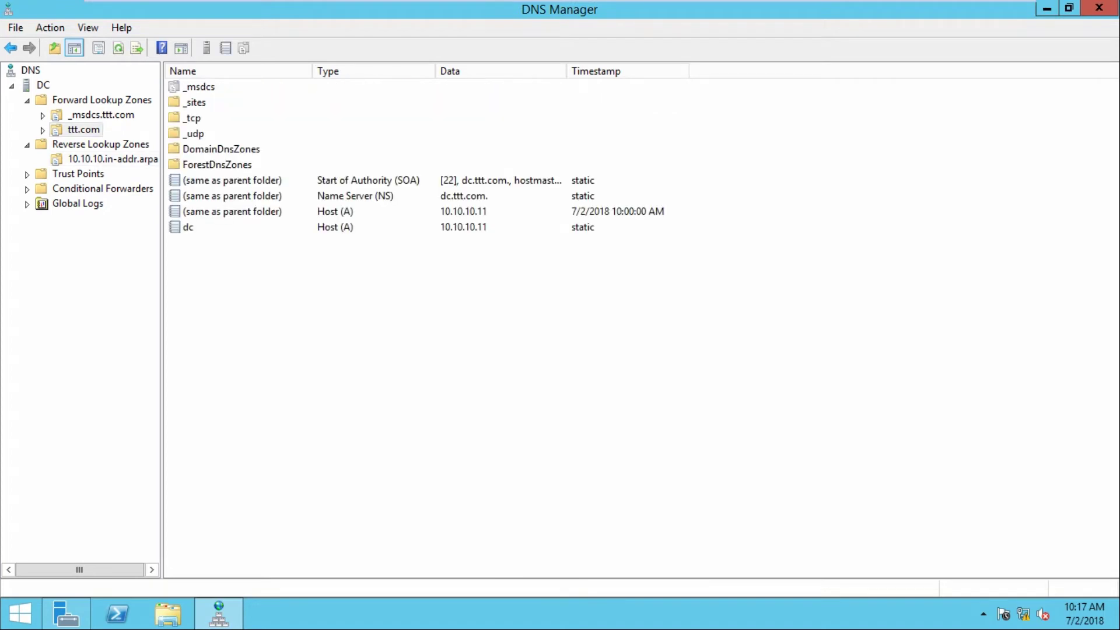
pyautogui.doubleClick(187, 228)
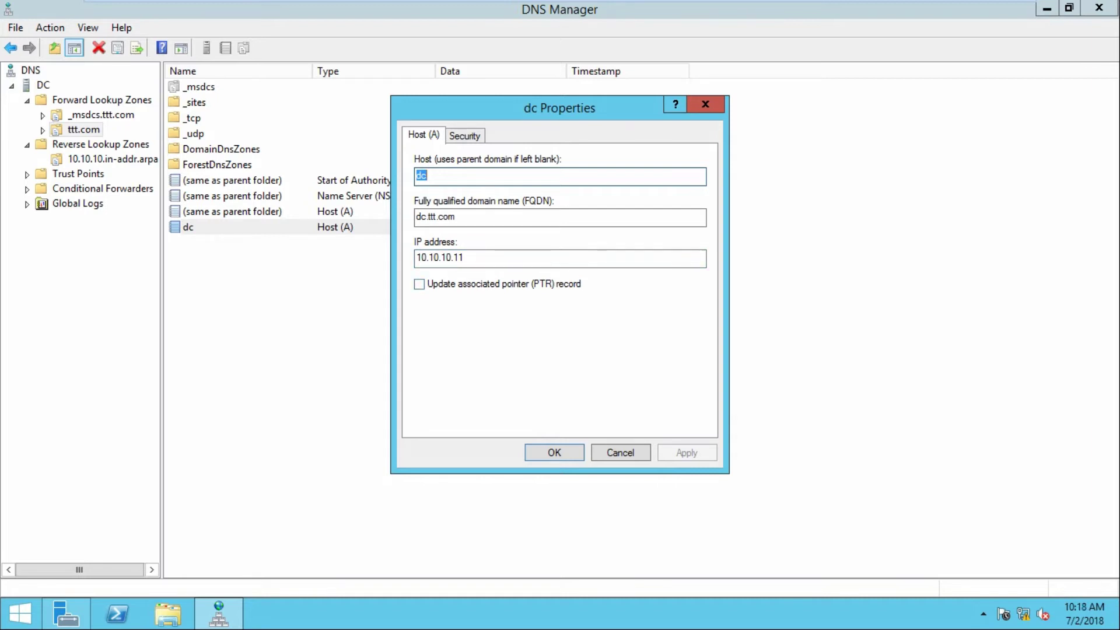
pyautogui.click(419, 284)
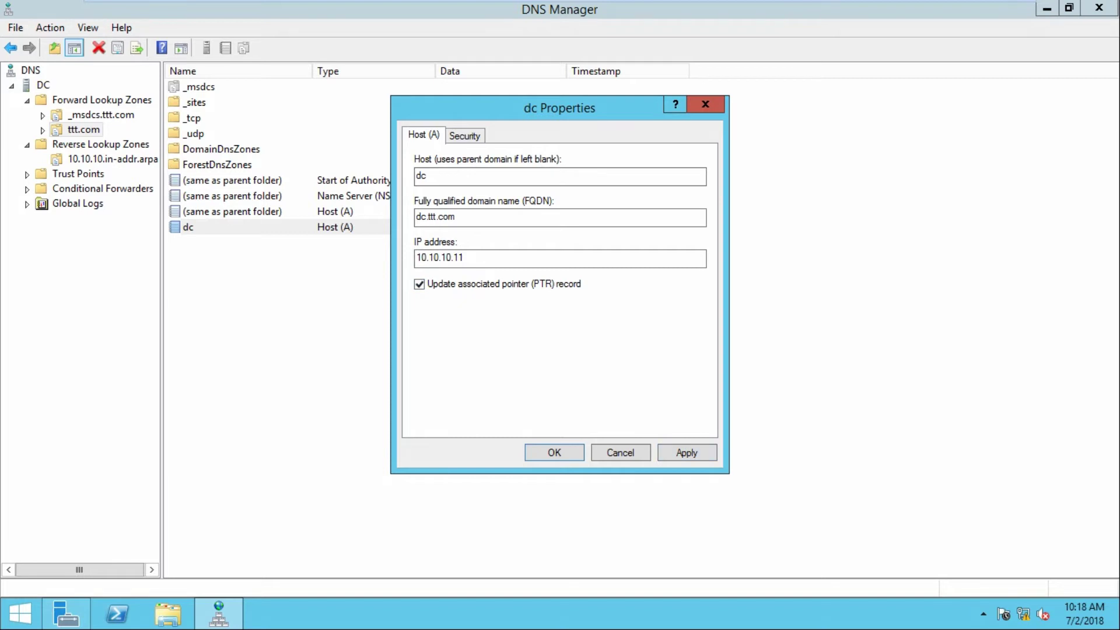
pyautogui.click(687, 453)
pyautogui.press('Return')
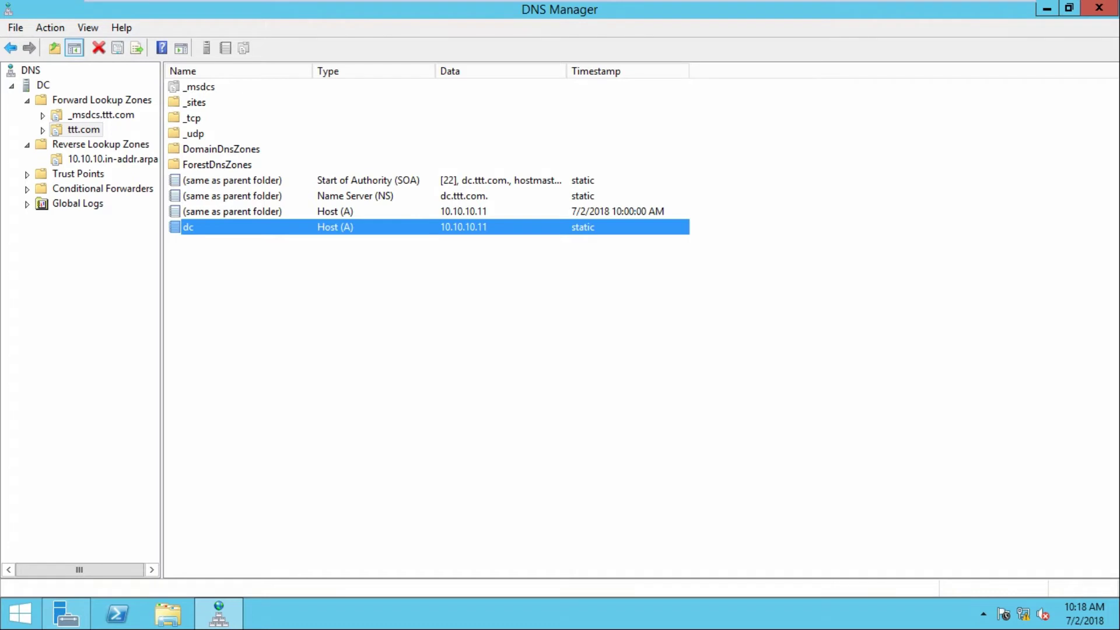
# Step: Refresh the 10.10.10.in-addr.arpa reverse lookup zone and check the properties of the 10.10.10.11 pointer record
pyautogui.click(112, 160)
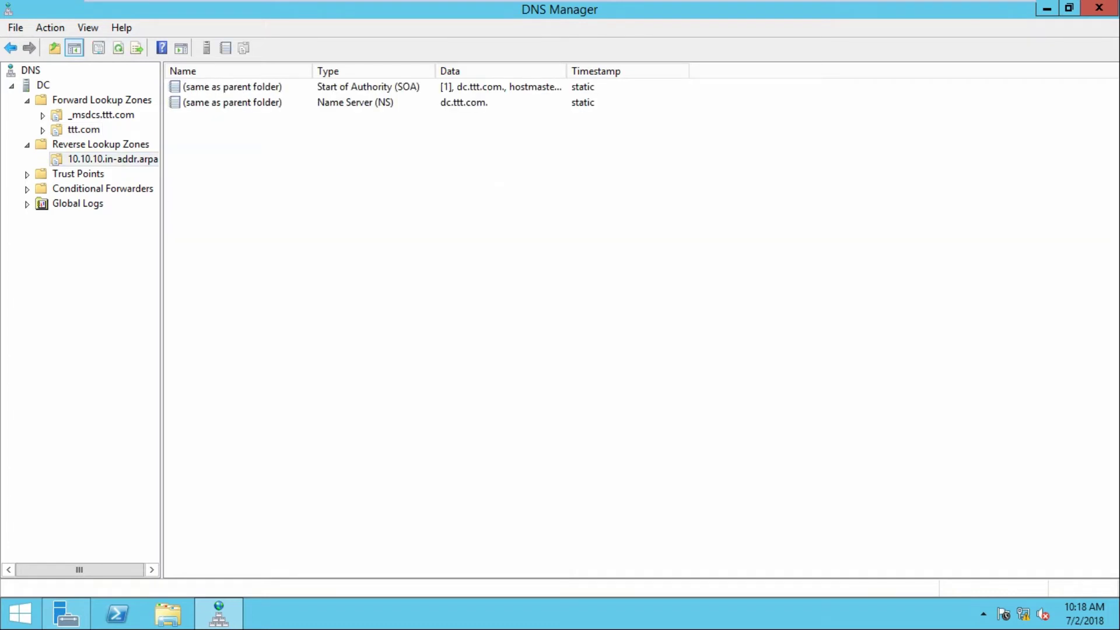
pyautogui.click(118, 47)
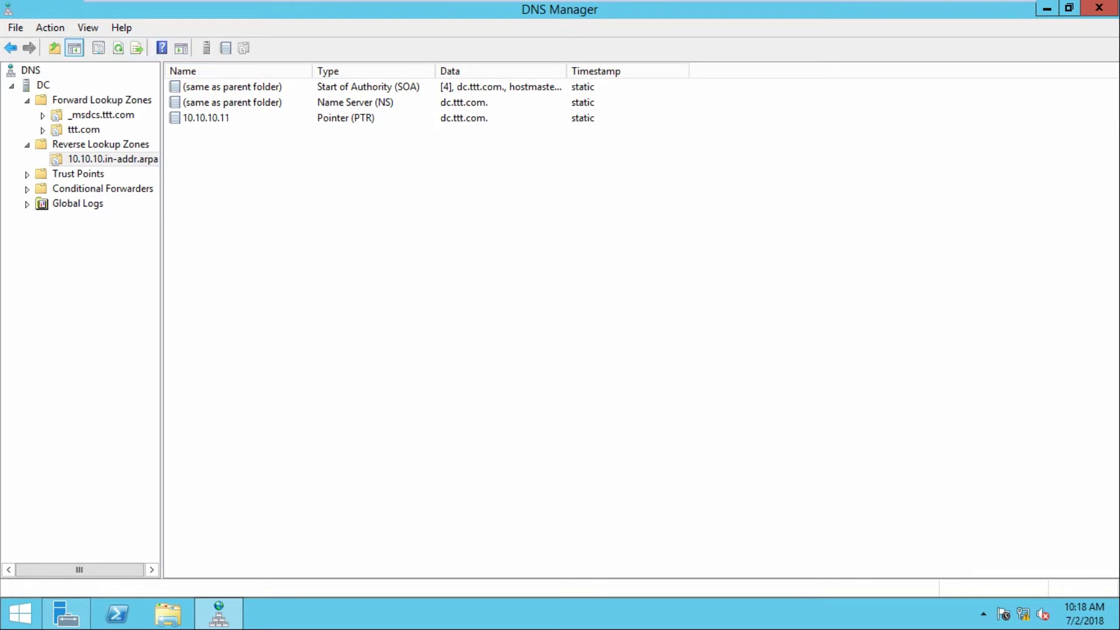
pyautogui.doubleClick(206, 118)
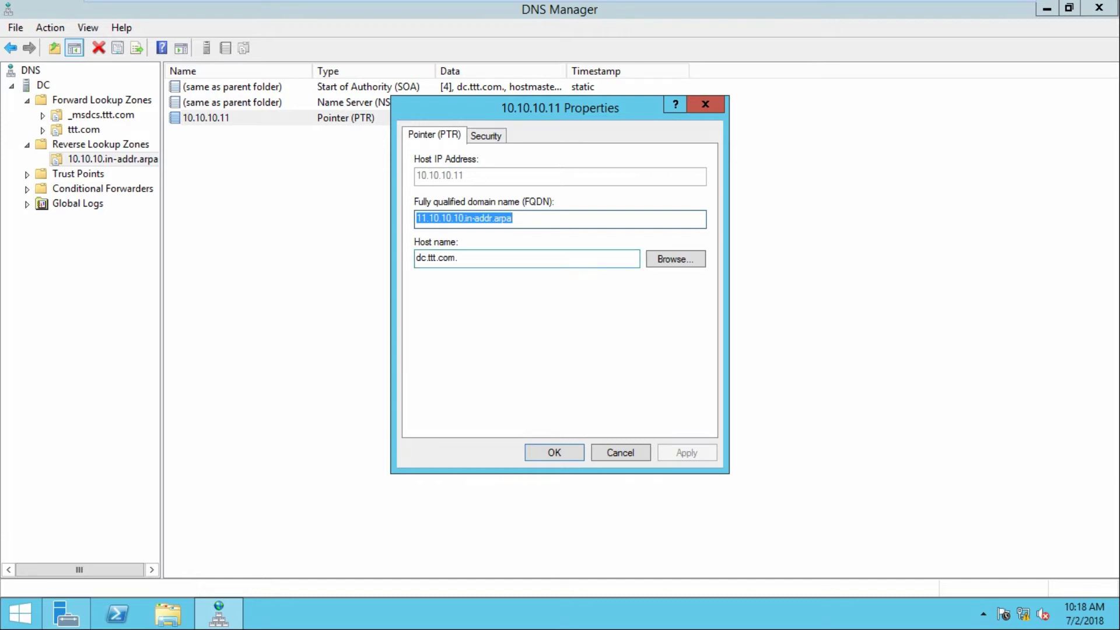
pyautogui.click(554, 453)
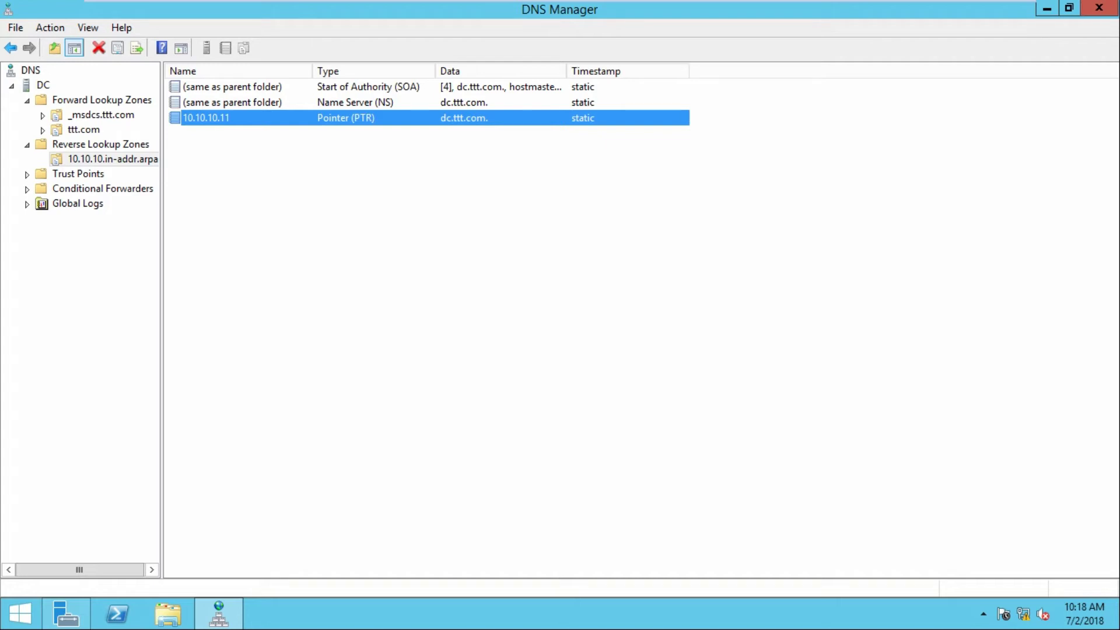
pyautogui.rightClick(78, 158)
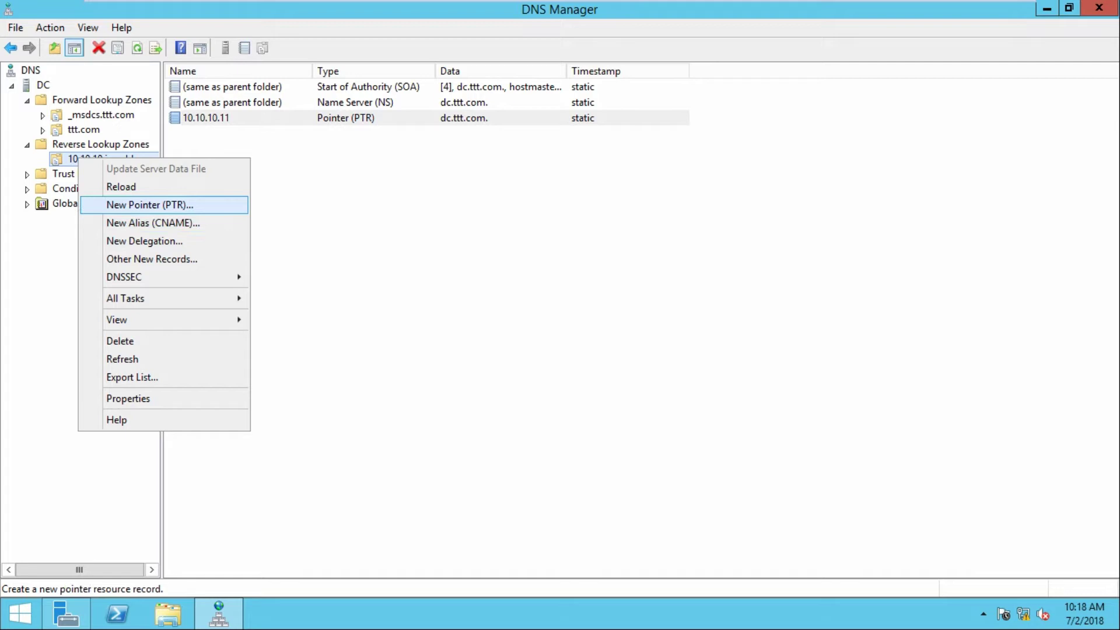
pyautogui.press('Return')
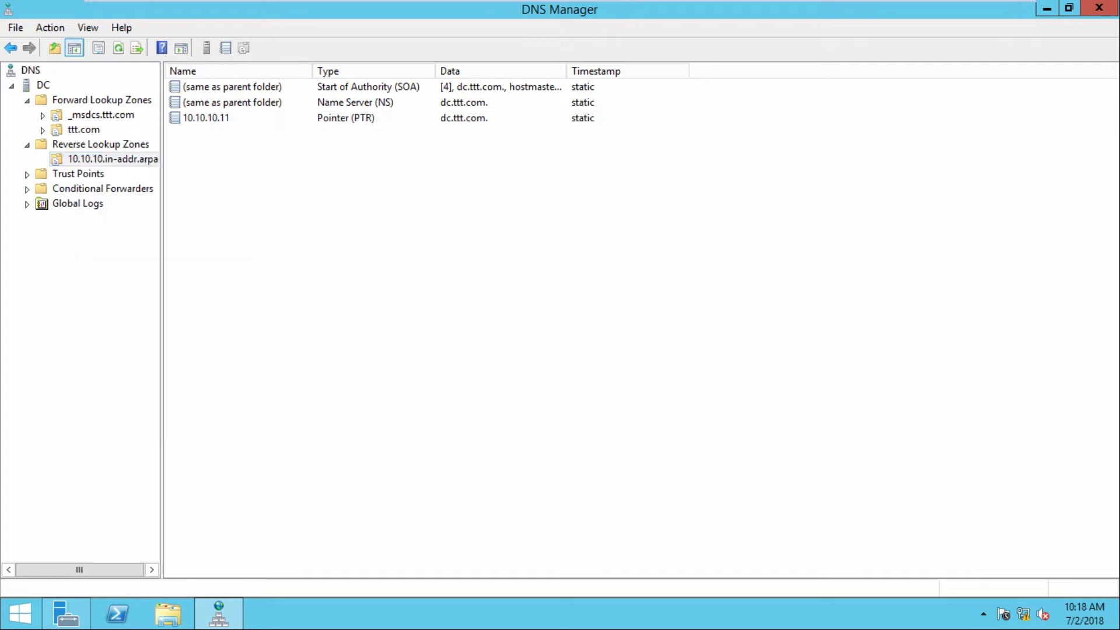
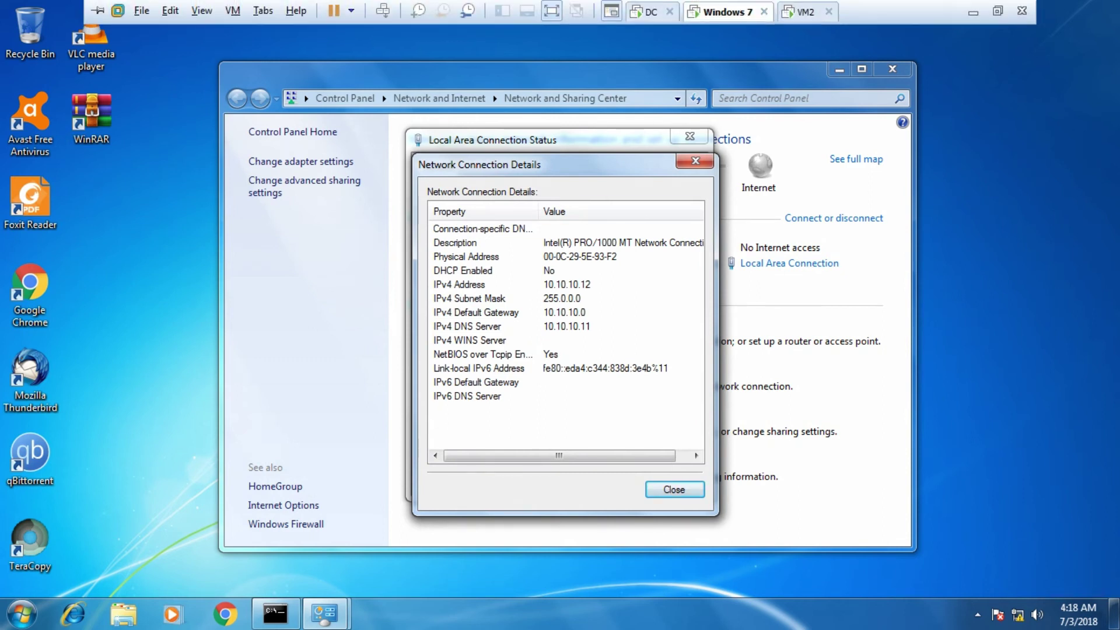
# Step: Switch to the DC virtual machine and start a new host record named client in the ttt.com forward lookup zone
pyautogui.click(651, 11)
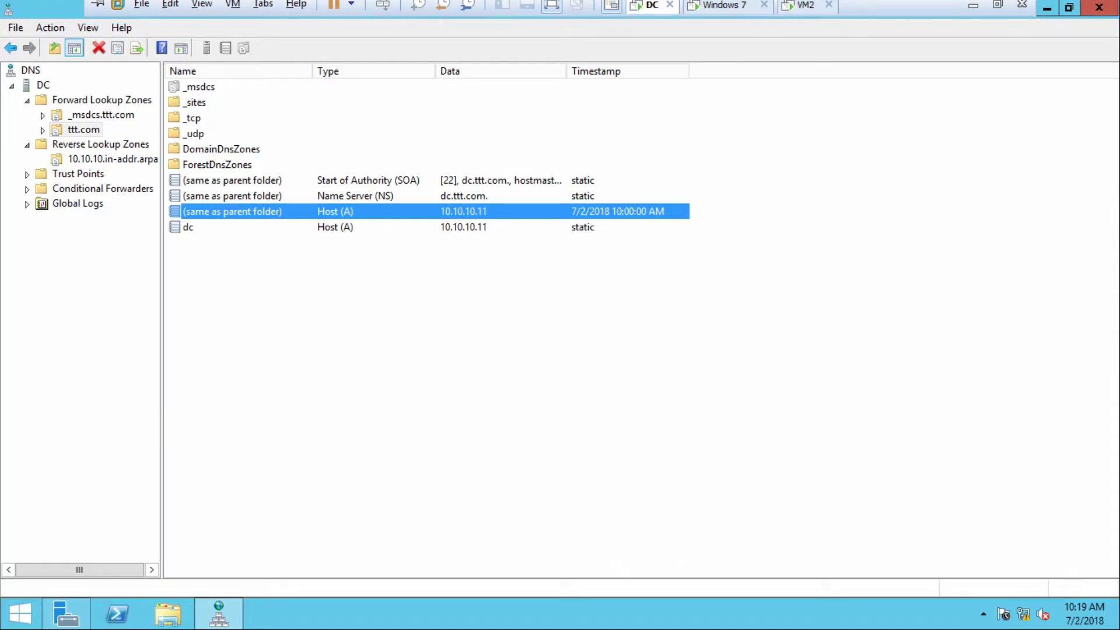
pyautogui.rightClick(79, 129)
pyautogui.press('Down')
pyautogui.press('Down')
pyautogui.press('Down')
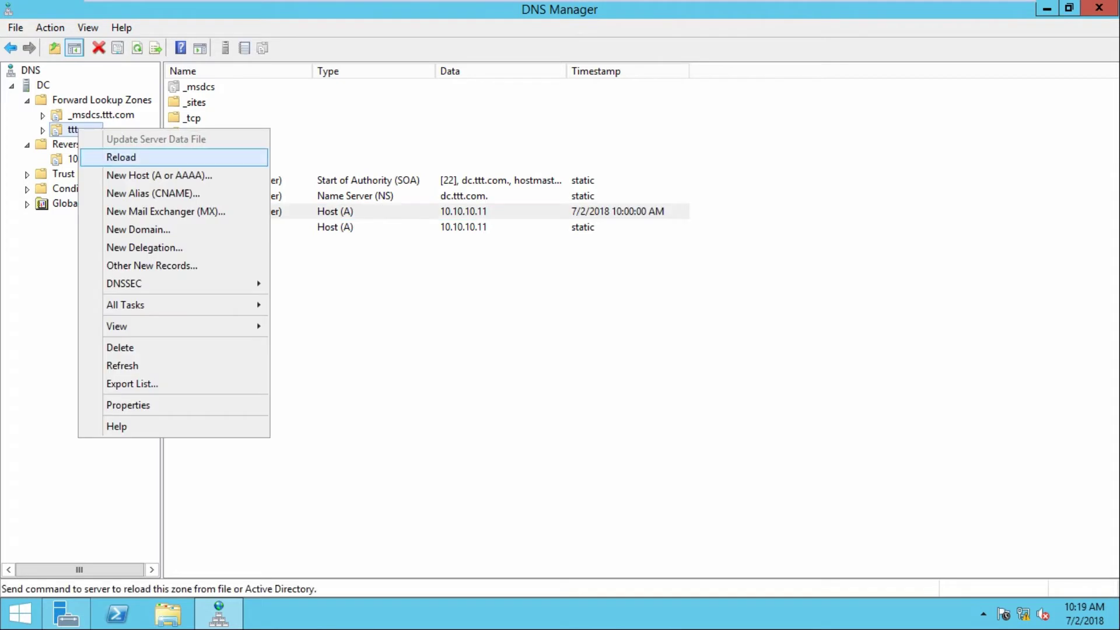
pyautogui.press('Up')
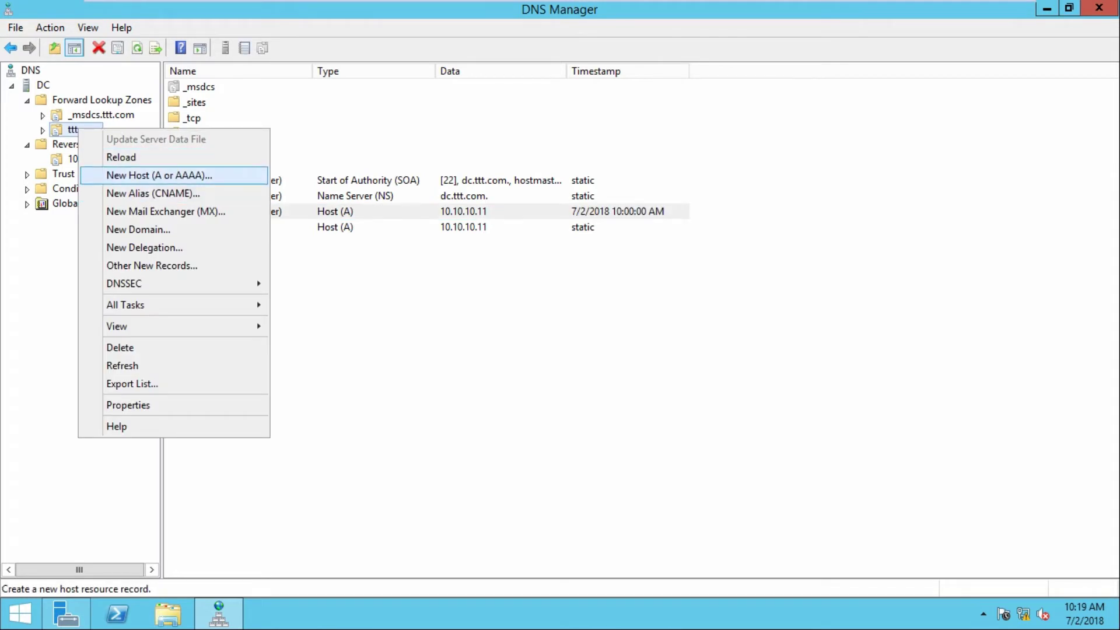
pyautogui.press('Return')
pyautogui.write('cle')
pyautogui.press('BackSpace')
pyautogui.press('BackSpace')
pyautogui.write('lient')
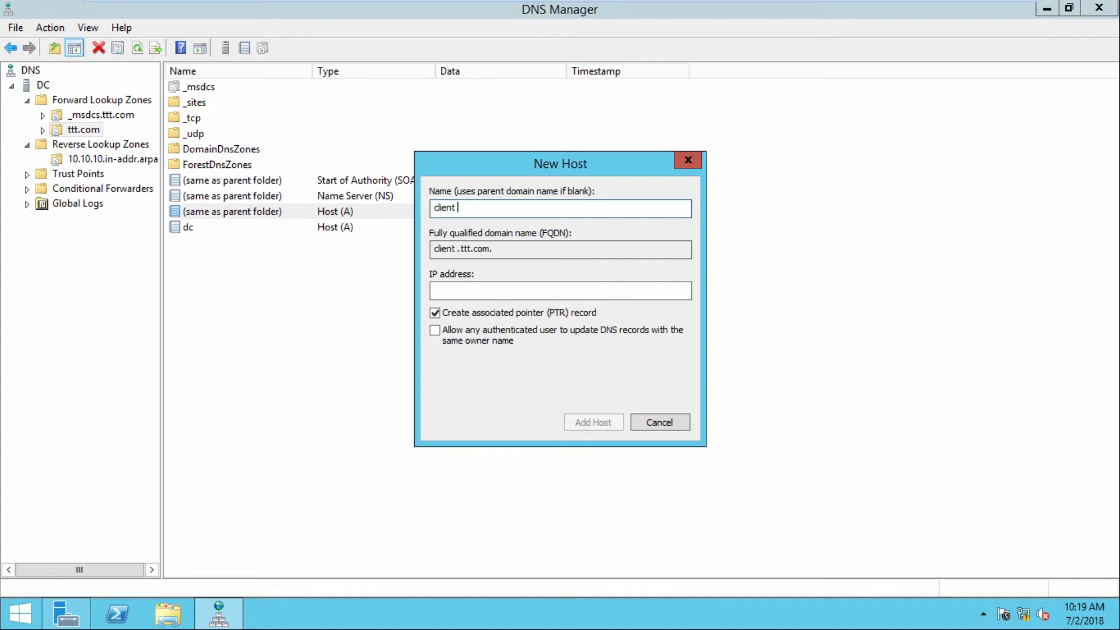
# Step: Give the new host the IP address 10.10.10.12 and try to add it with its associated pointer (PTR) record
pyautogui.press('Tab')
pyautogui.press('Tab')
pyautogui.write('10. 10. 10. 12')
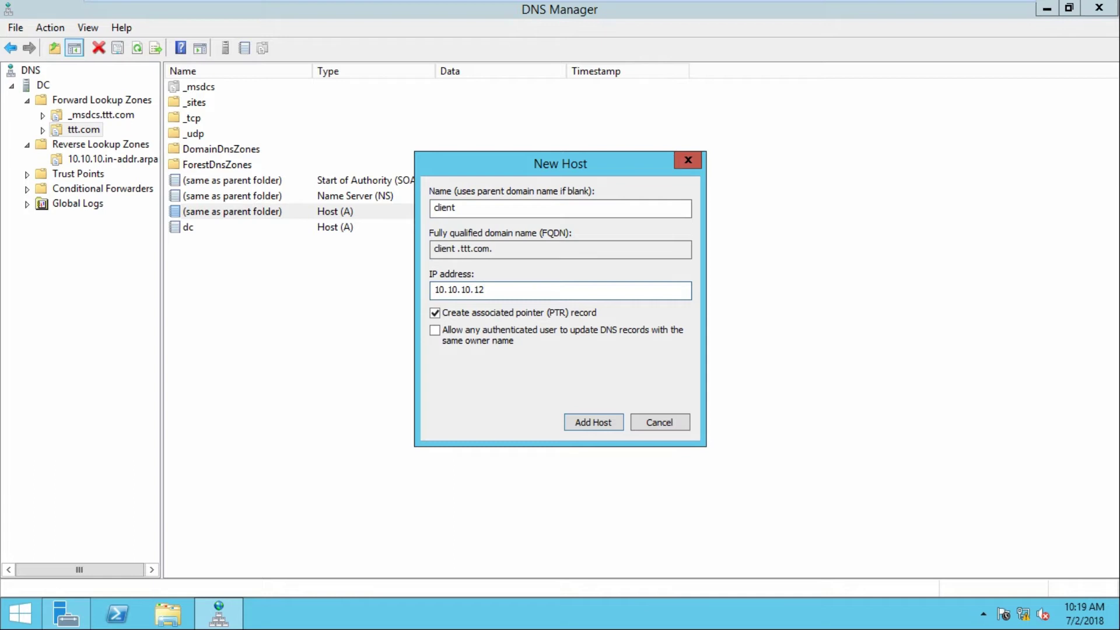
pyautogui.press('Return')
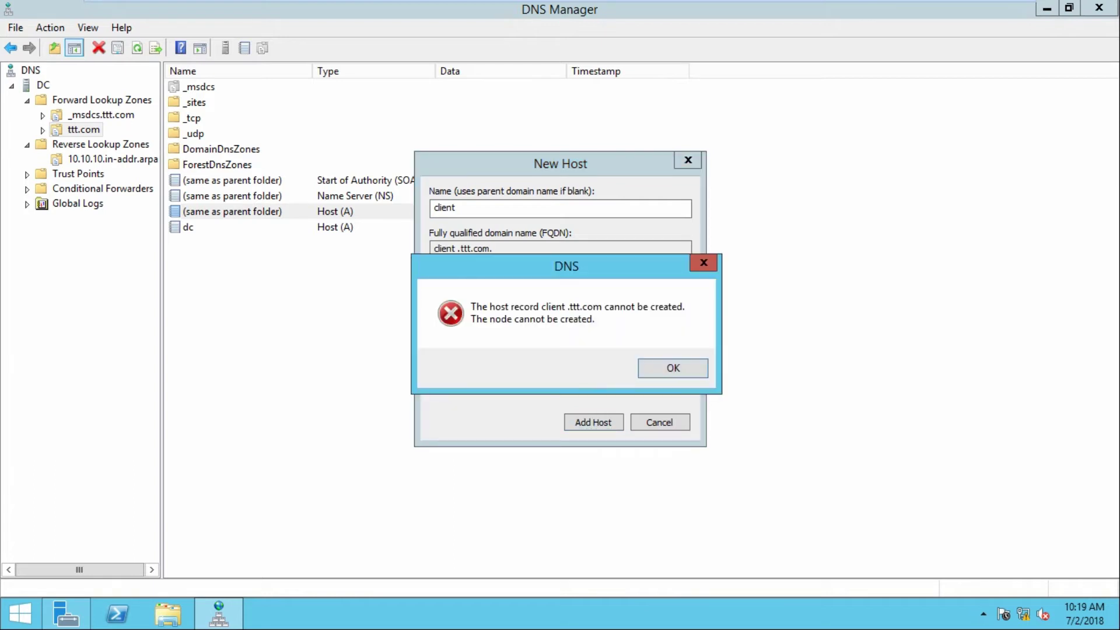
pyautogui.press('Return')
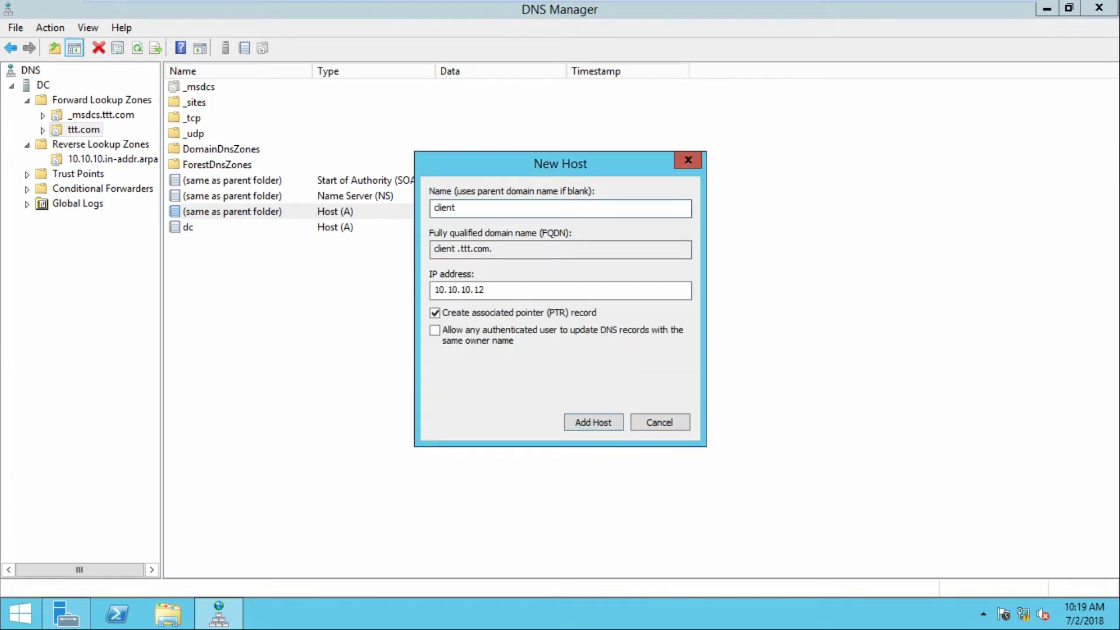
# Step: Remove the trailing space from the host name client, add the host record and close the New Host dialog
pyautogui.press('BackSpace')
pyautogui.press('Return')
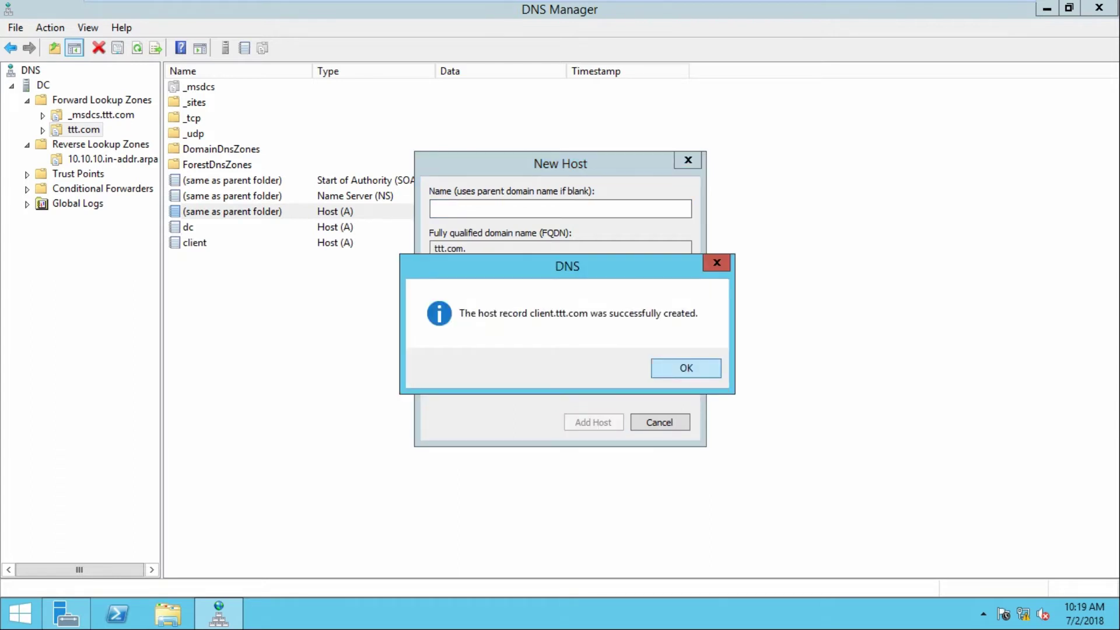
pyautogui.press('Return')
pyautogui.press('Return')
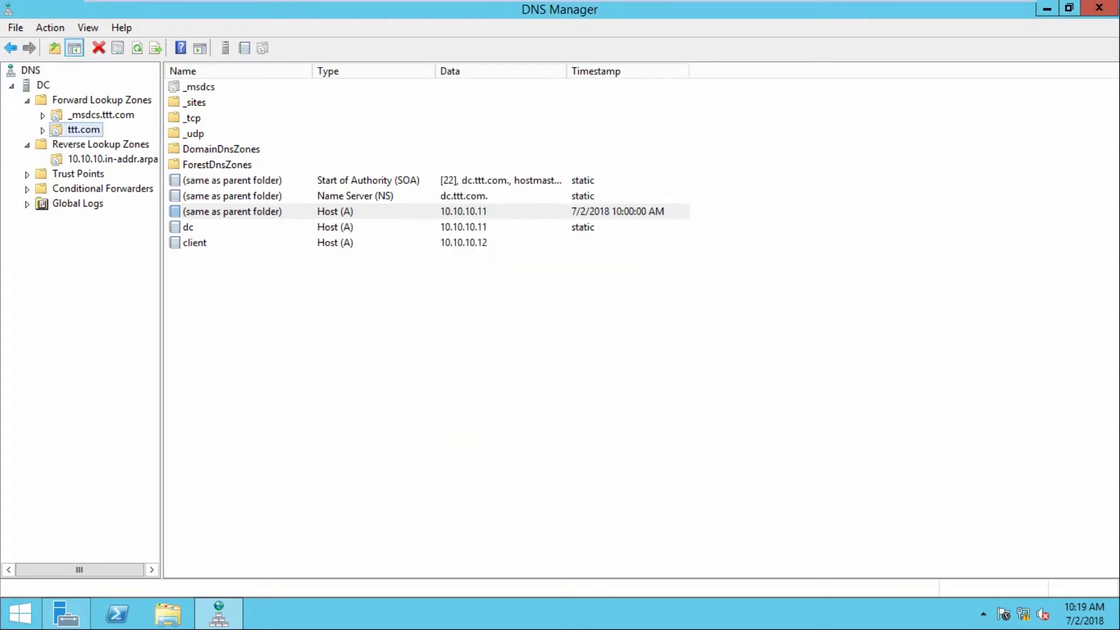
# Step: Refresh the 10.10.10.in-addr.arpa reverse lookup zone to check its pointer records, and return to the ttt.com zone
pyautogui.click(112, 159)
pyautogui.click(137, 48)
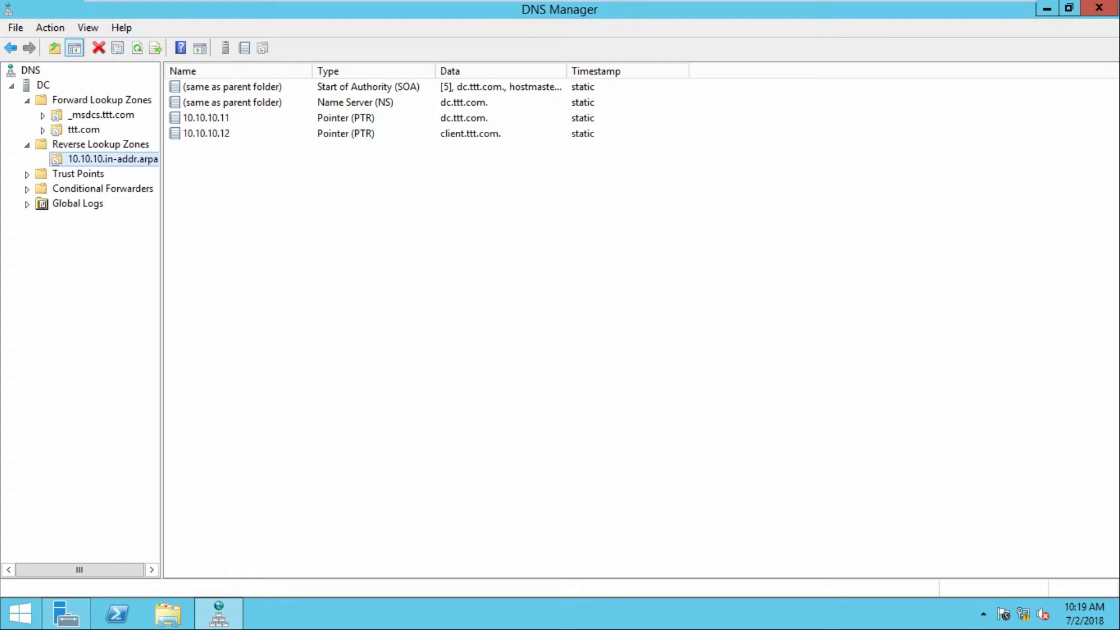
pyautogui.click(84, 130)
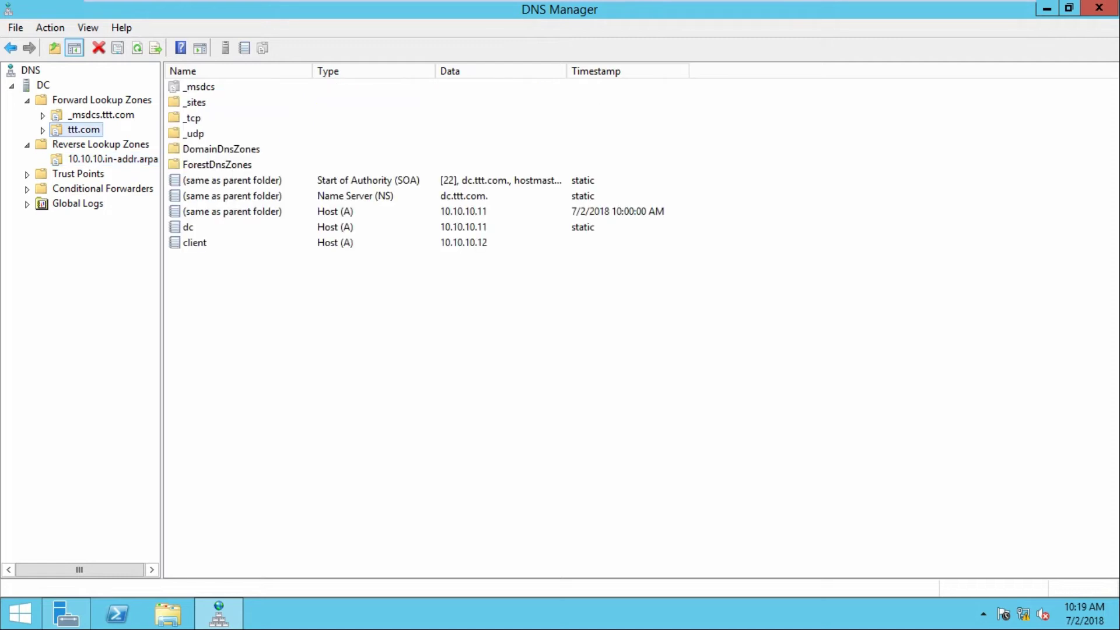
# Step: Restart the DNS service on server DC and close DNS Manager
pyautogui.click(43, 84)
pyautogui.rightClick(43, 84)
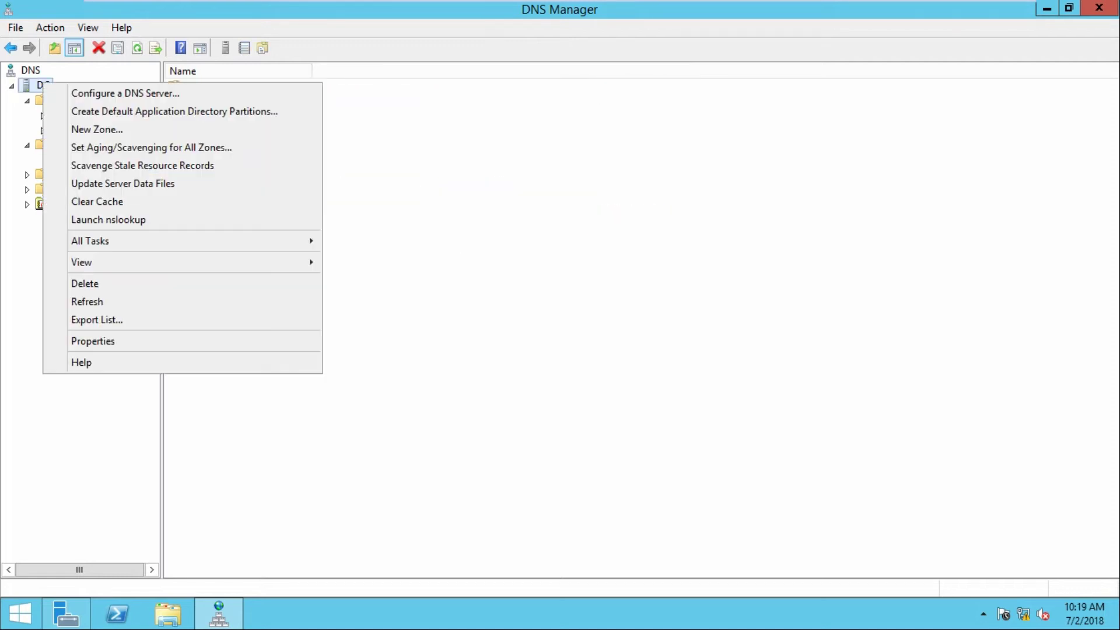
pyautogui.moveTo(105, 240)
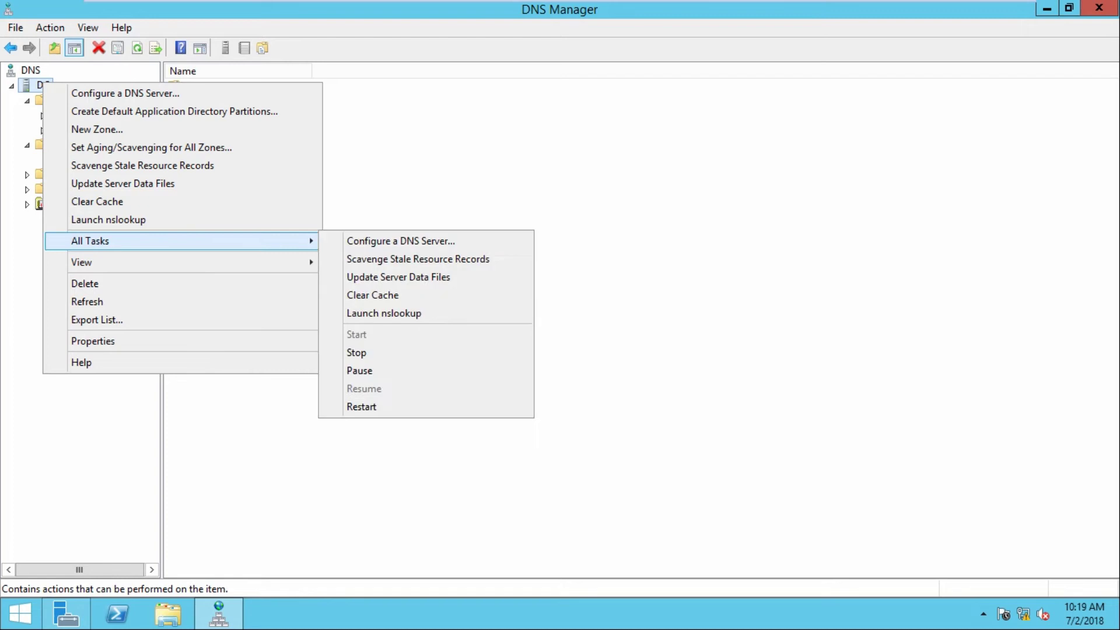
pyautogui.click(362, 407)
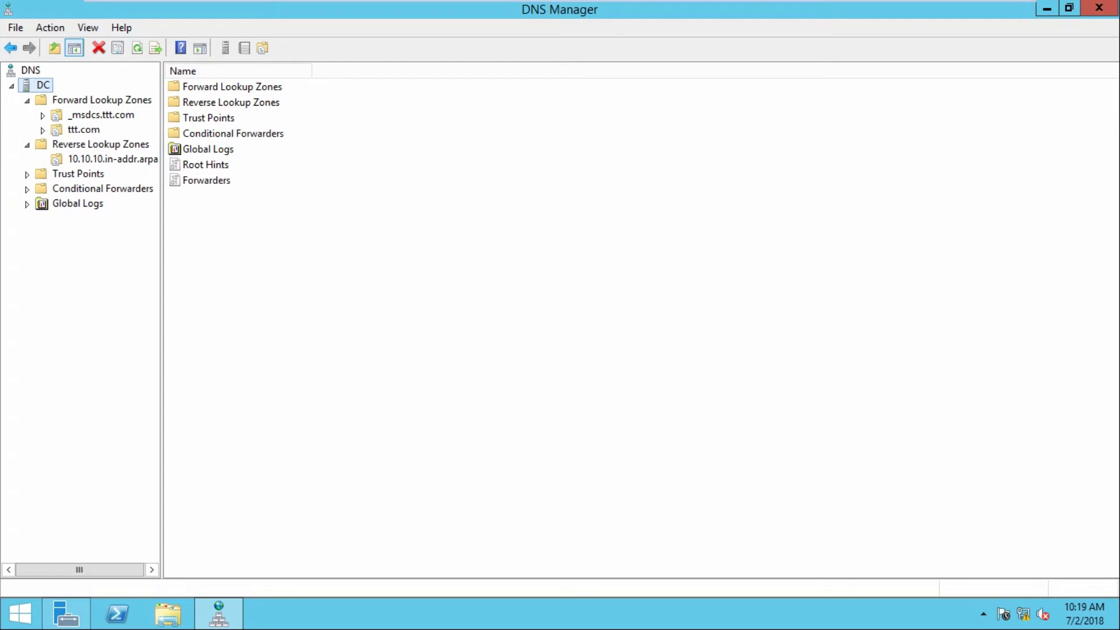
pyautogui.click(1098, 8)
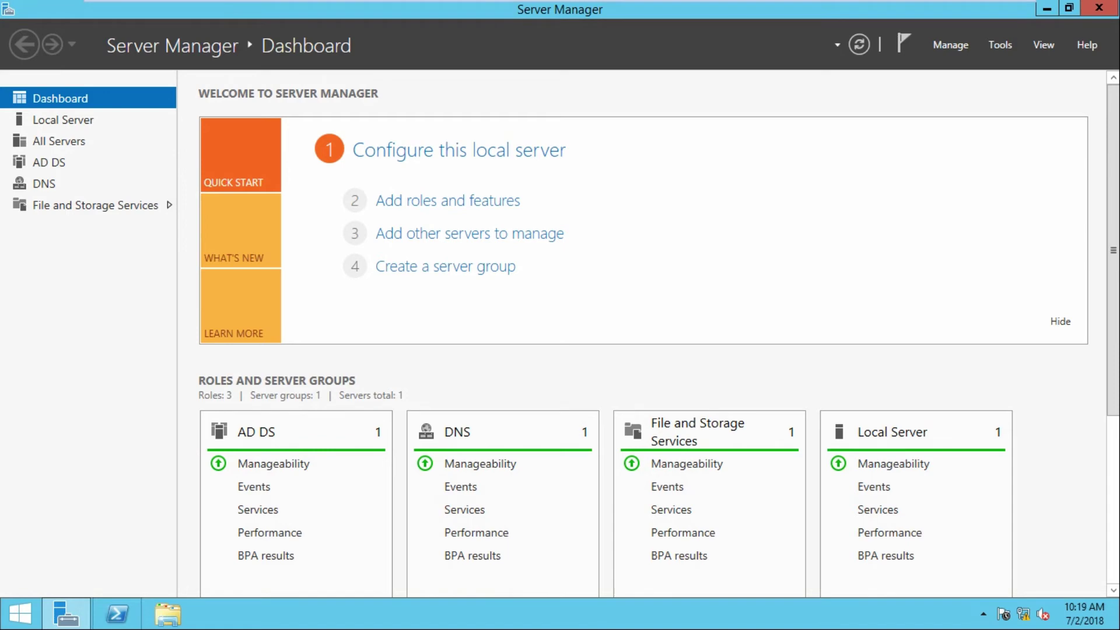
# Step: Open a Command Prompt on the server by running cmd from the Run dialog
pyautogui.click(18, 615)
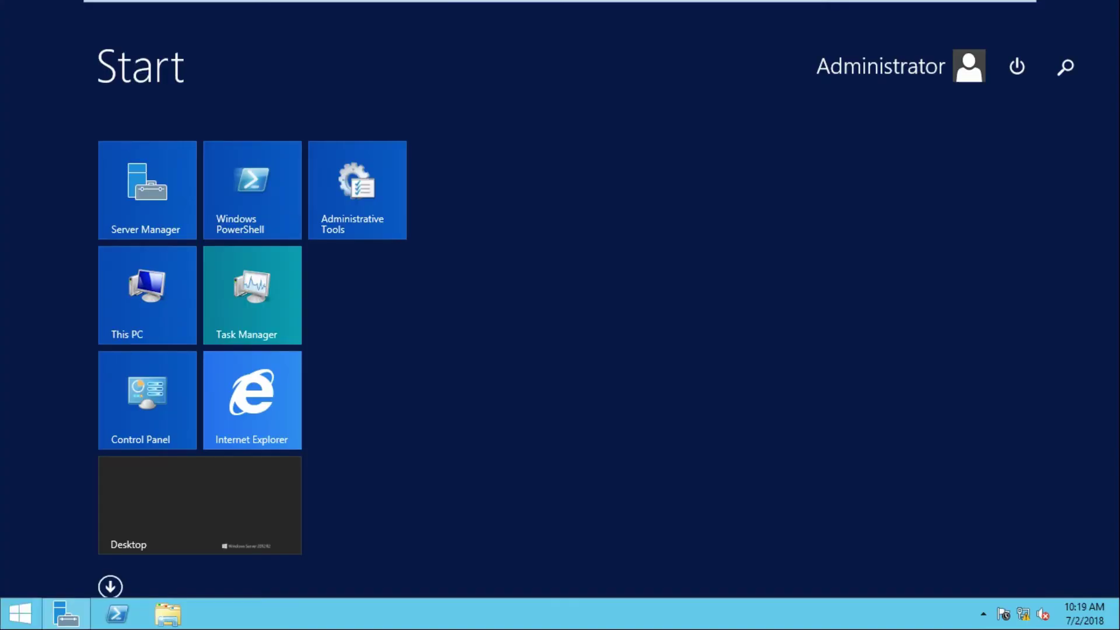
pyautogui.write('run')
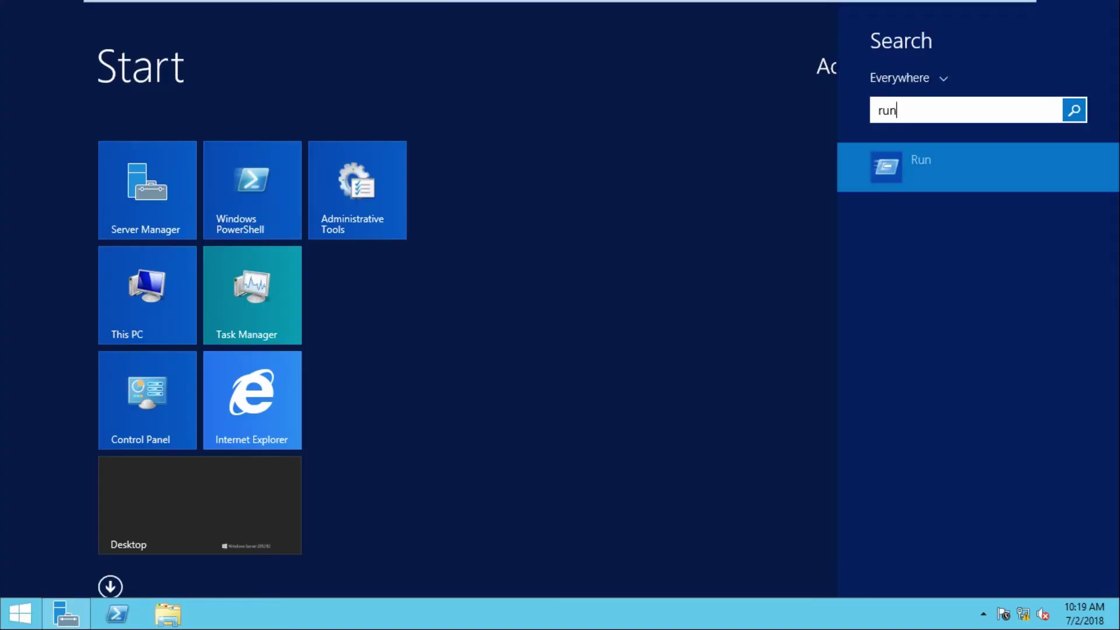
pyautogui.press('Return')
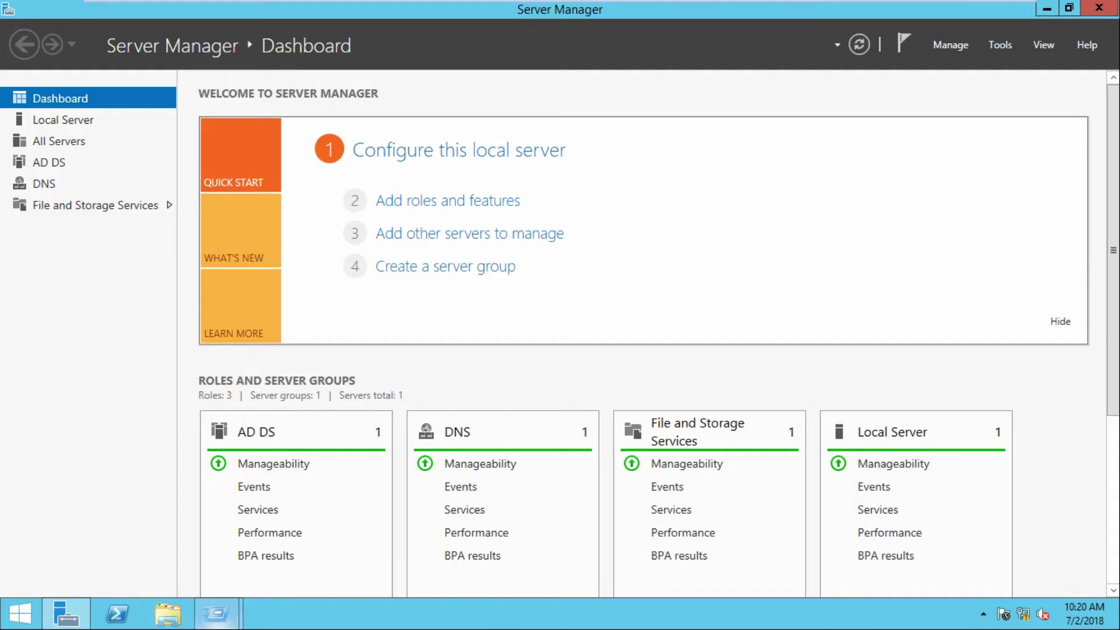
pyautogui.moveTo(216, 614)
pyautogui.click(307, 527)
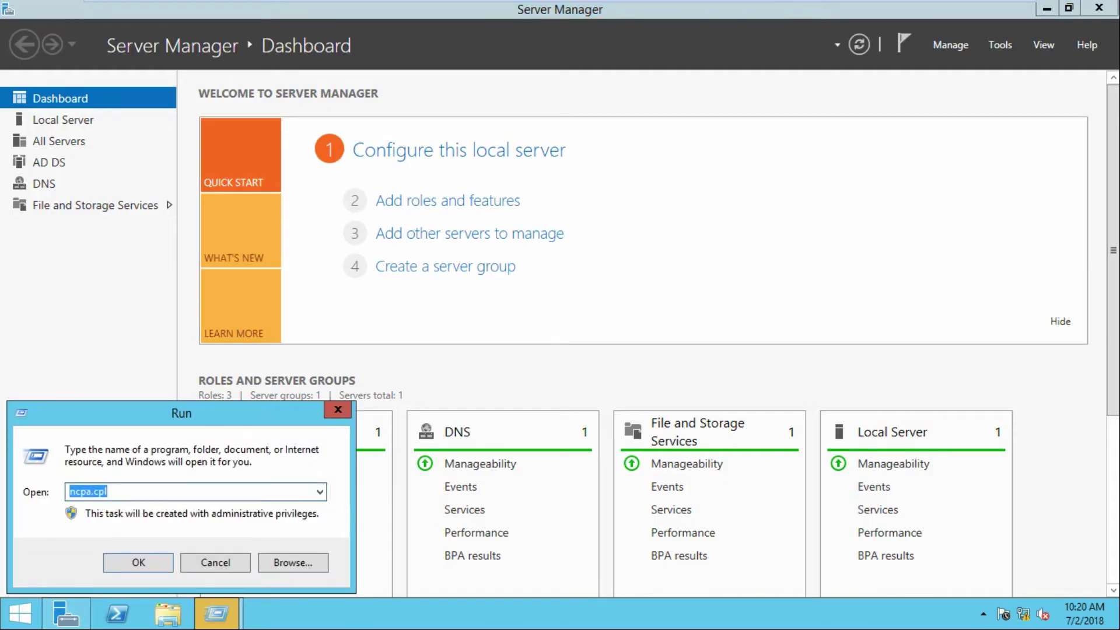
pyautogui.write('cmd')
pyautogui.press('Return')
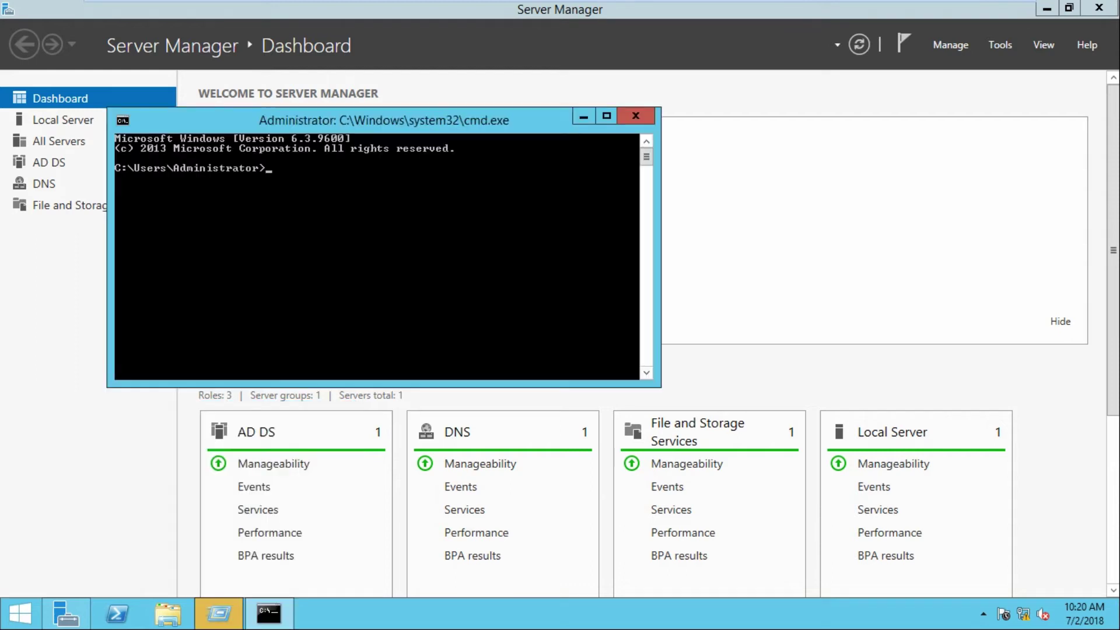
# Step: Run nslookup on the server to check its default DNS server and address
pyautogui.write('nslookup')
pyautogui.press('Return')
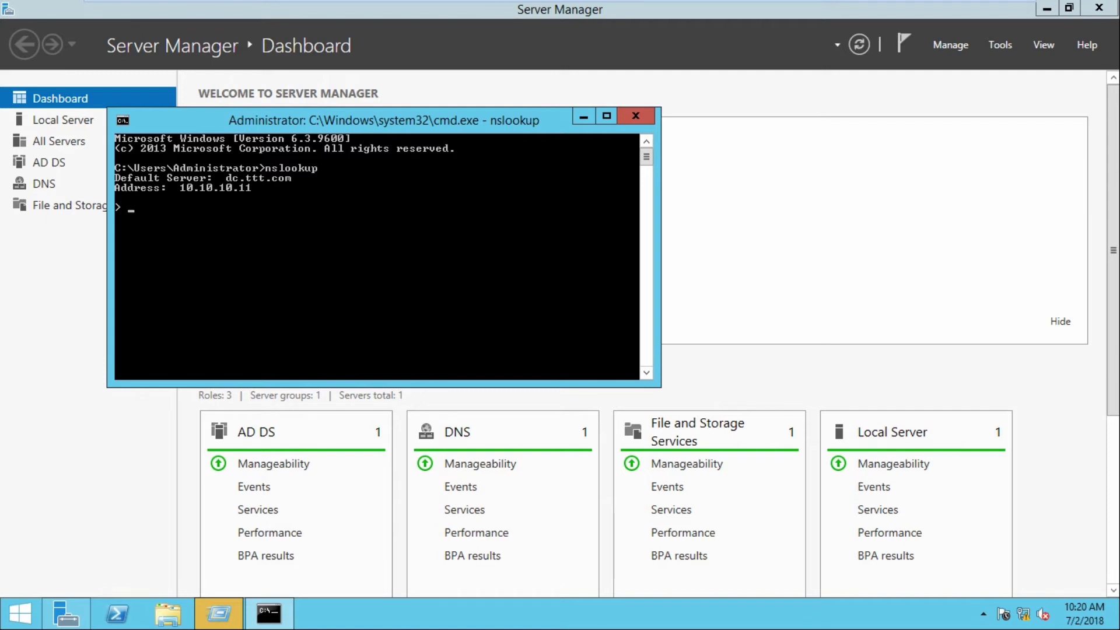
# Step: Close the nslookup session and run nslookup 10.10.10.11 in a new Command Prompt to test reverse lookup
pyautogui.click(635, 116)
pyautogui.press('super+r')
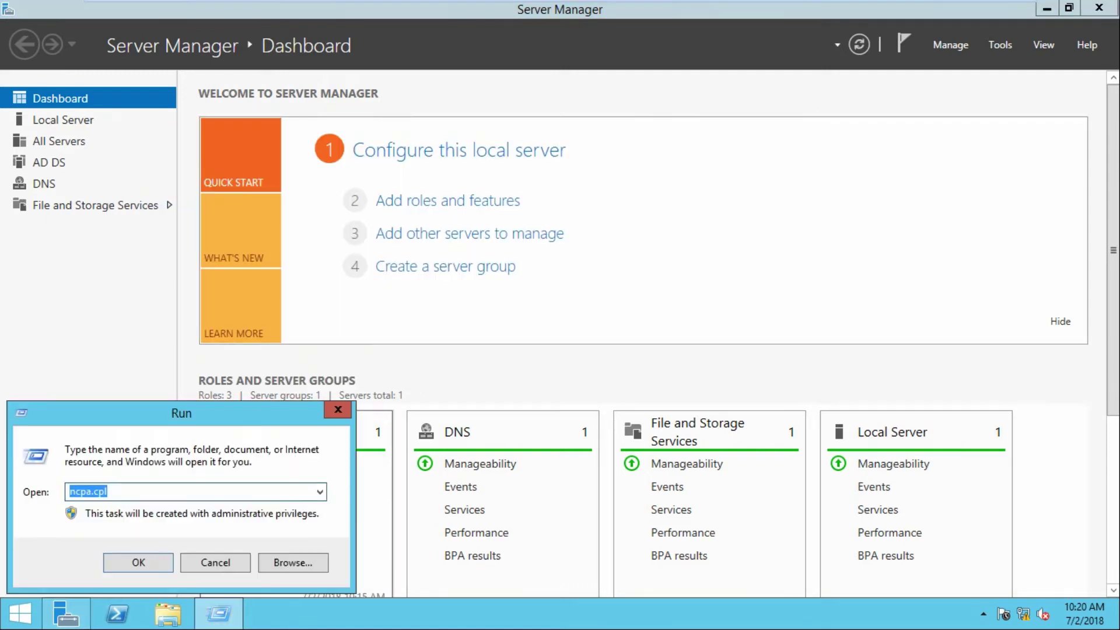
pyautogui.write('cmd')
pyautogui.press('Return')
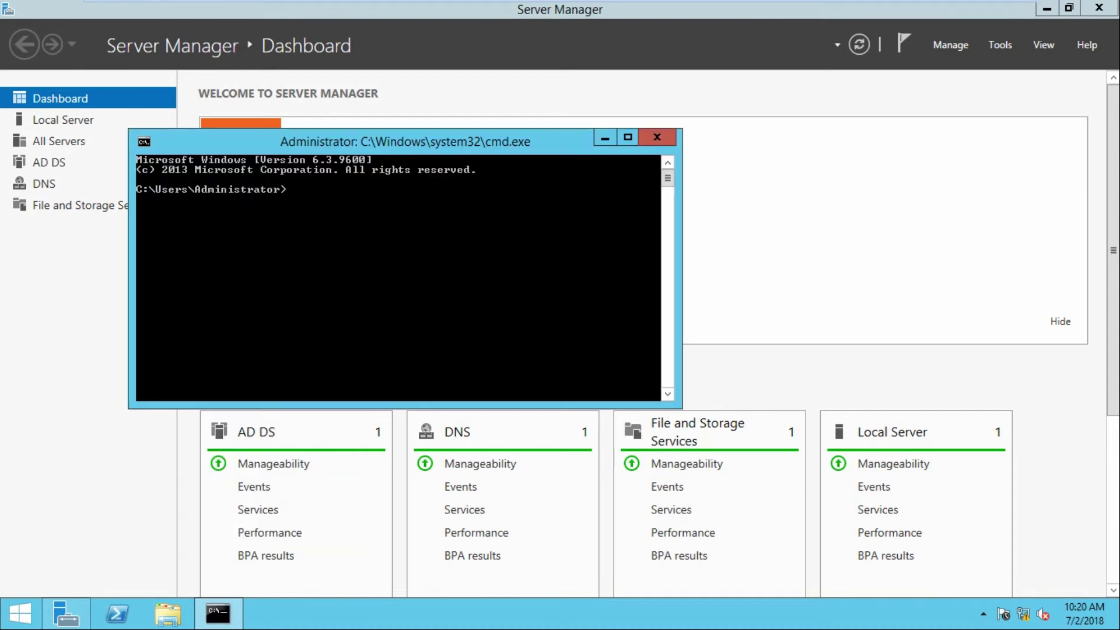
pyautogui.write('nslookup 10.10.10.11')
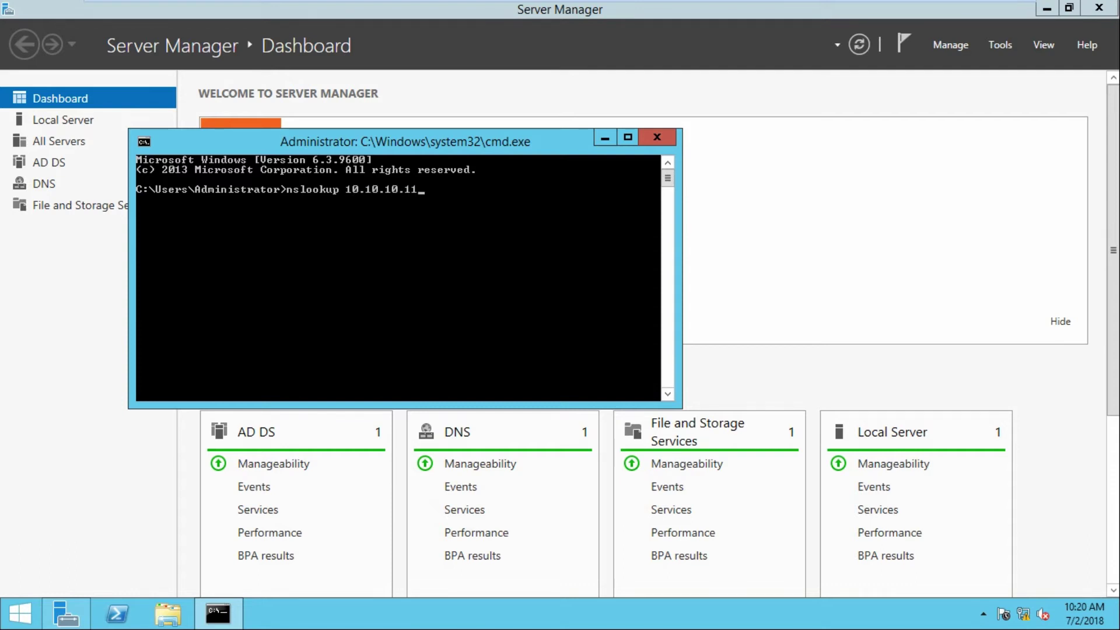
pyautogui.press('Return')
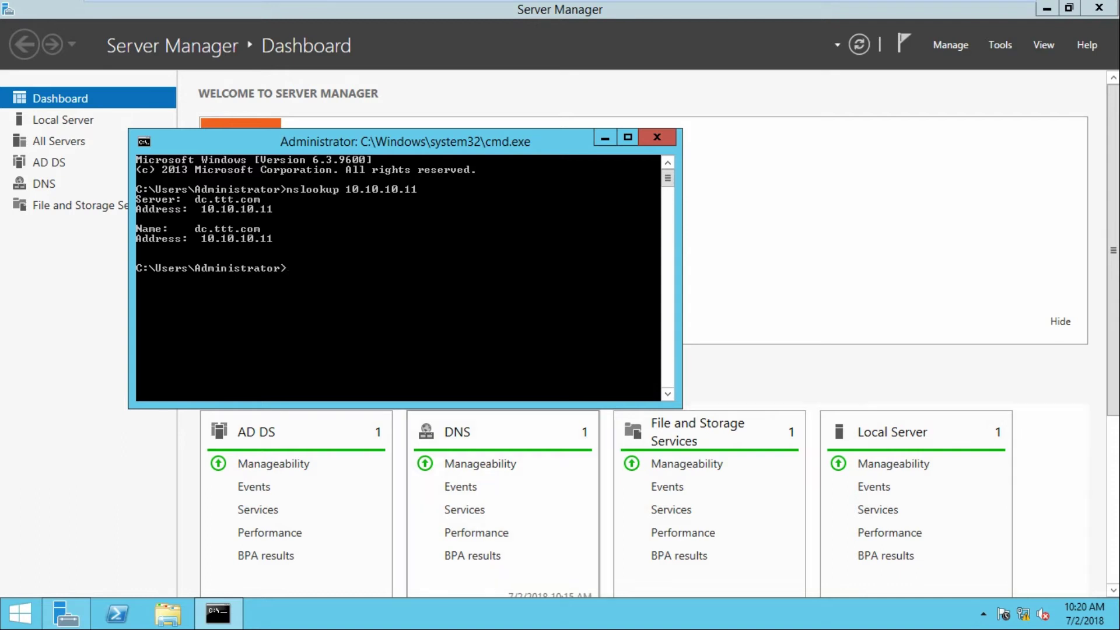
# Step: Run nslookup dc.ttt.com in the same Command Prompt to test forward lookup
pyautogui.press('Up')
pyautogui.press('BackSpace')
pyautogui.press('BackSpace')
pyautogui.press('BackSpace')
pyautogui.press('BackSpace')
pyautogui.press('BackSpace')
pyautogui.press('BackSpace')
pyautogui.press('BackSpace')
pyautogui.press('BackSpace')
pyautogui.press('BackSpace')
pyautogui.press('BackSpace')
pyautogui.press('BackSpace')
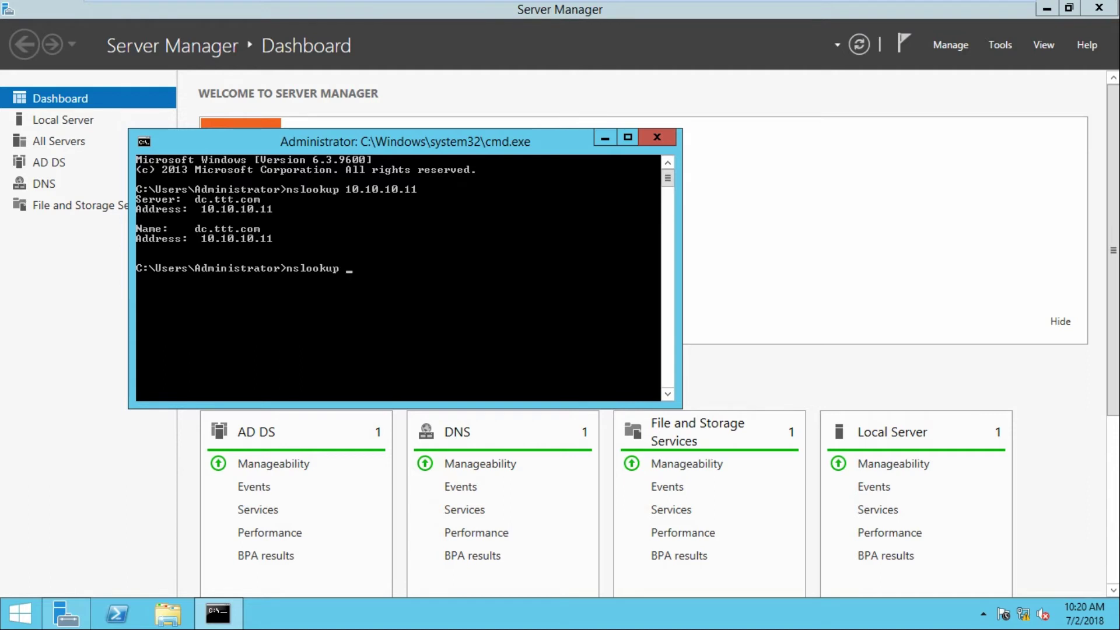
pyautogui.write('dc.ttt.com')
pyautogui.press('Return')
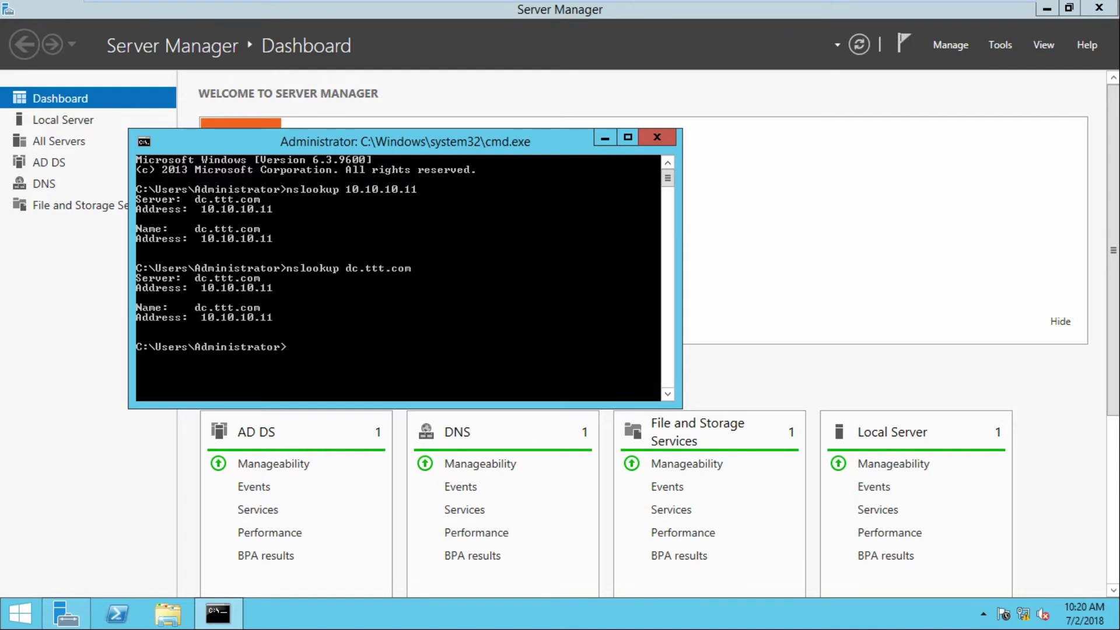
# Step: Switch to the Windows 7 virtual machine and close its connection details, connection status and Network and Sharing Center windows
pyautogui.click(720, 12)
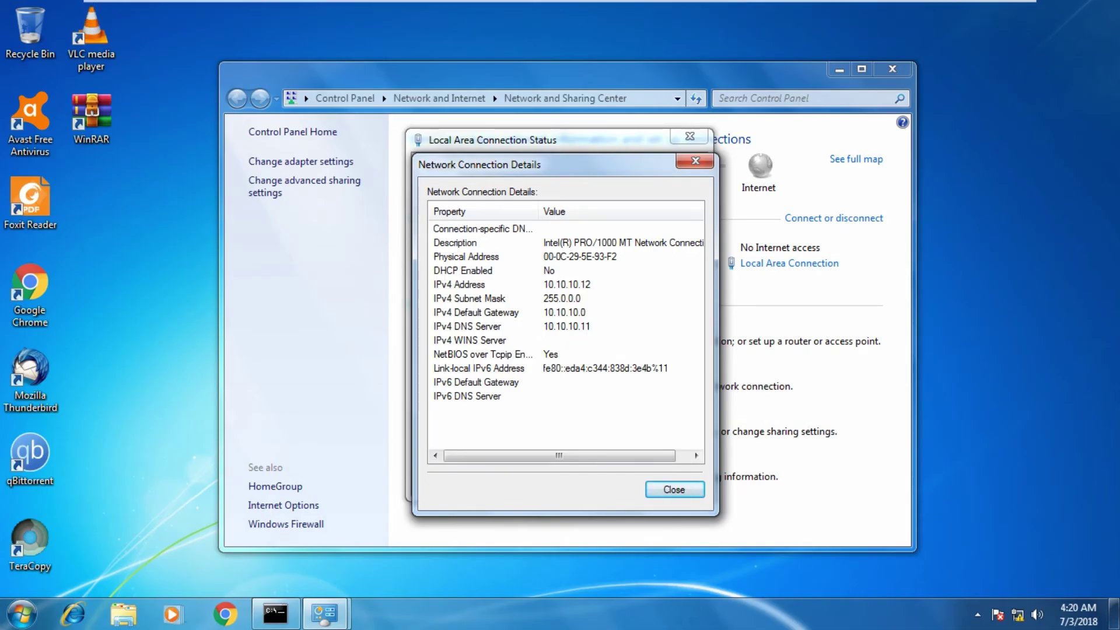
pyautogui.click(695, 161)
pyautogui.click(690, 136)
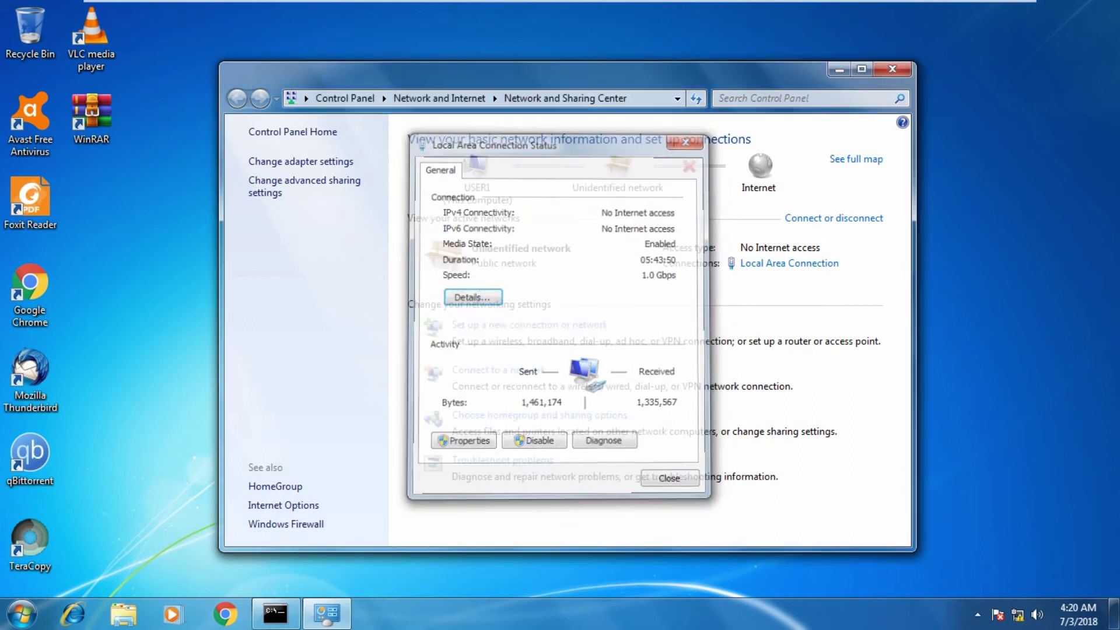
pyautogui.click(892, 69)
# Step: Open a Command Prompt on the Windows 7 client and run nslookup to check its default DNS server
pyautogui.click(22, 614)
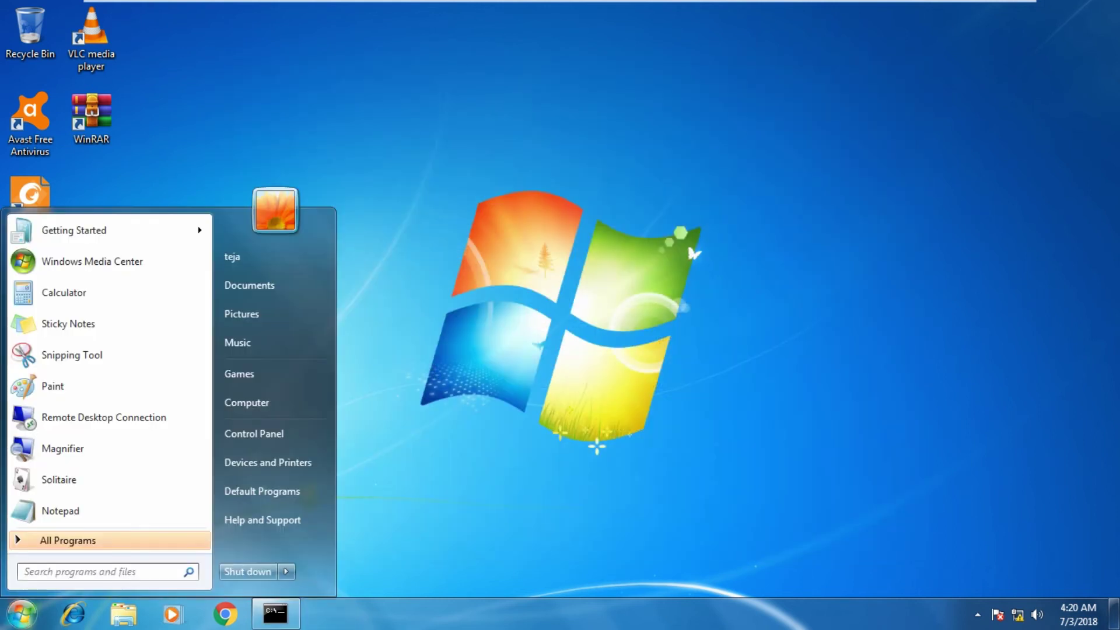
pyautogui.write('run')
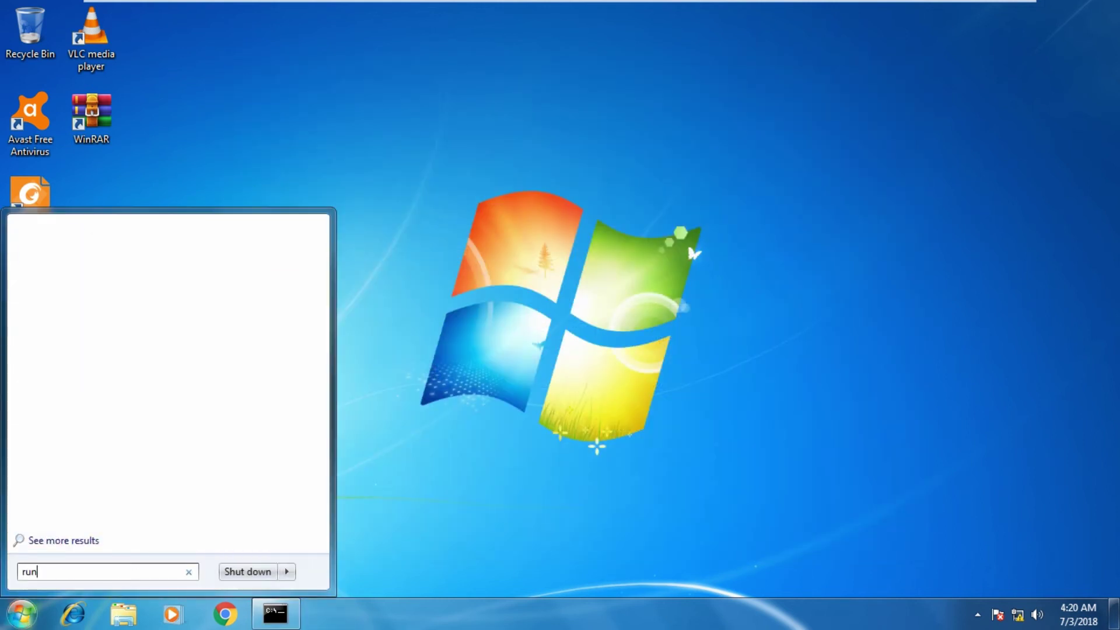
pyautogui.press('Return')
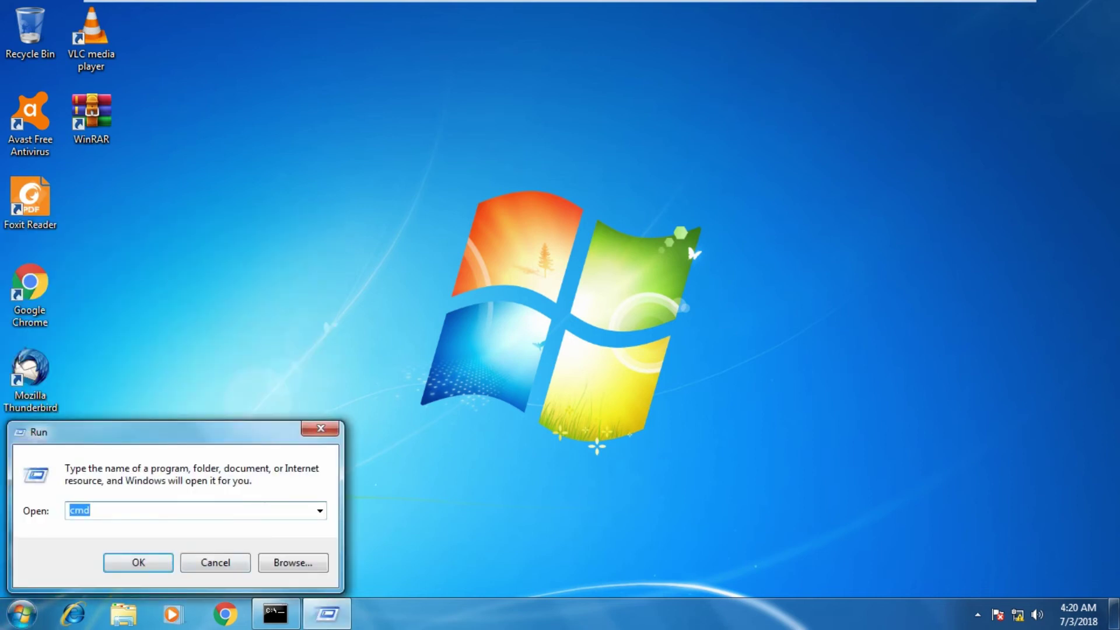
pyautogui.press('Return')
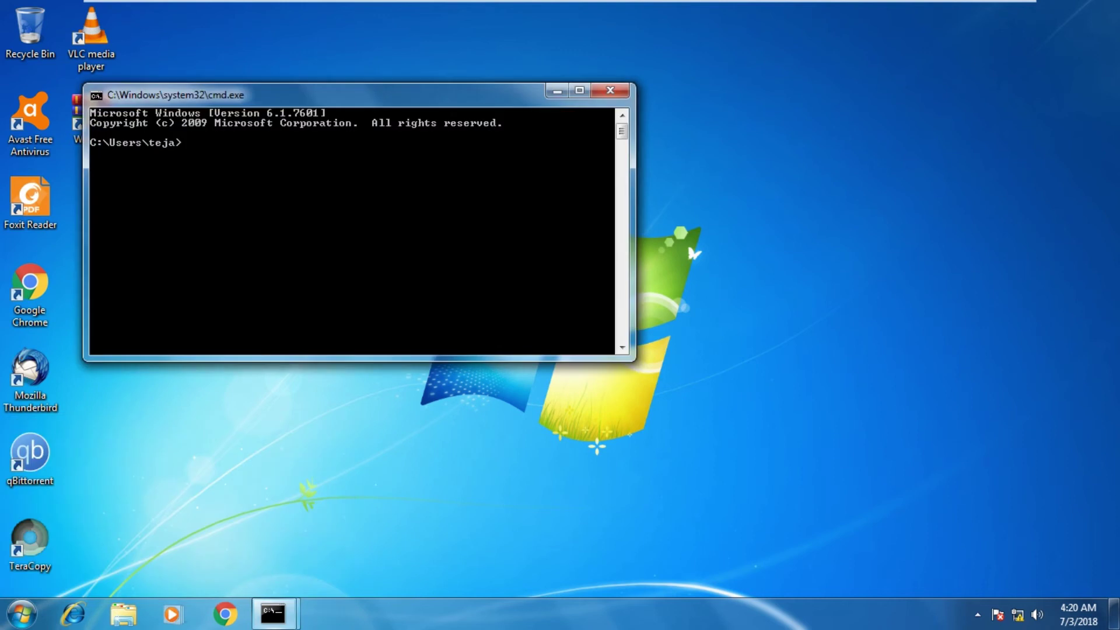
pyautogui.write('nslookup')
pyautogui.press('Return')
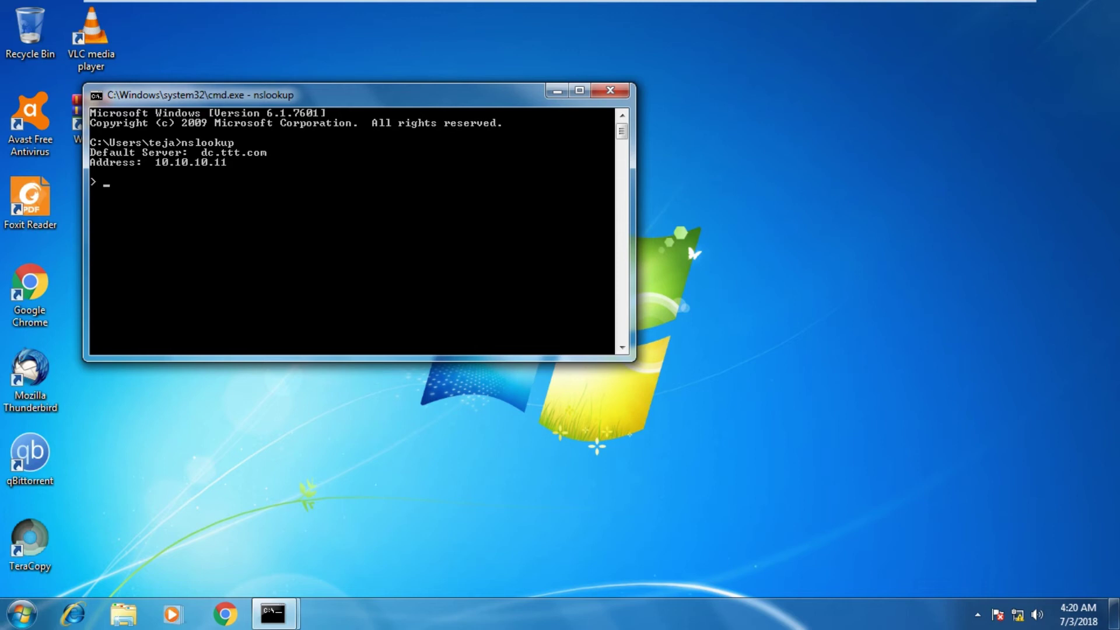
# Step: View the Windows 7 client's Local Area Connection details to check its IPv4 and DNS addresses, and return to the Command Prompt
pyautogui.rightClick(1018, 614)
pyautogui.click(1003, 597)
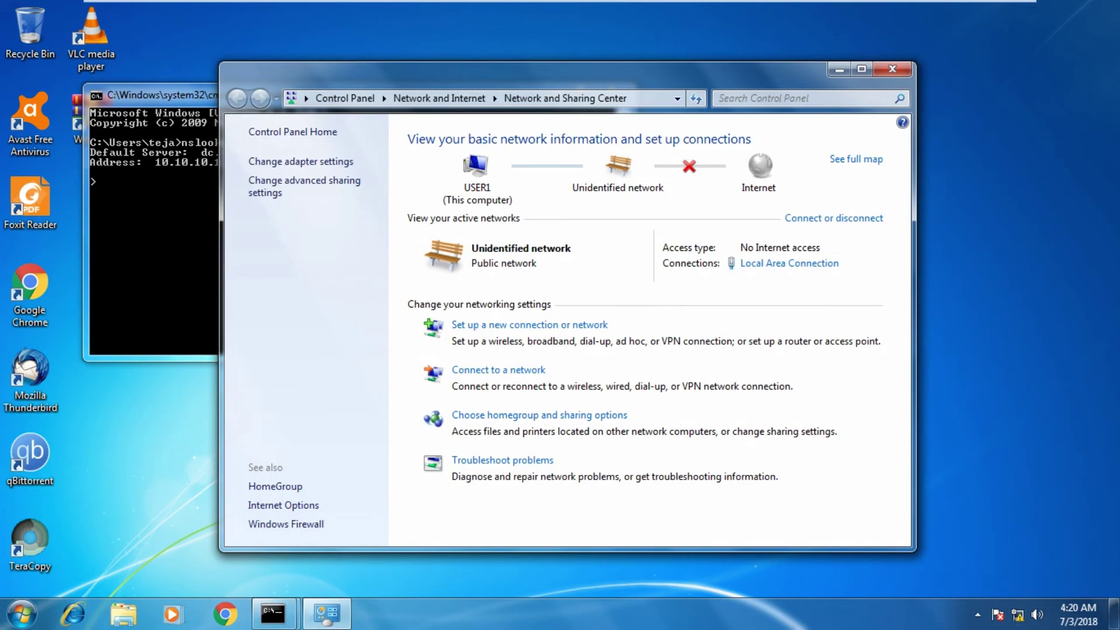
pyautogui.click(788, 263)
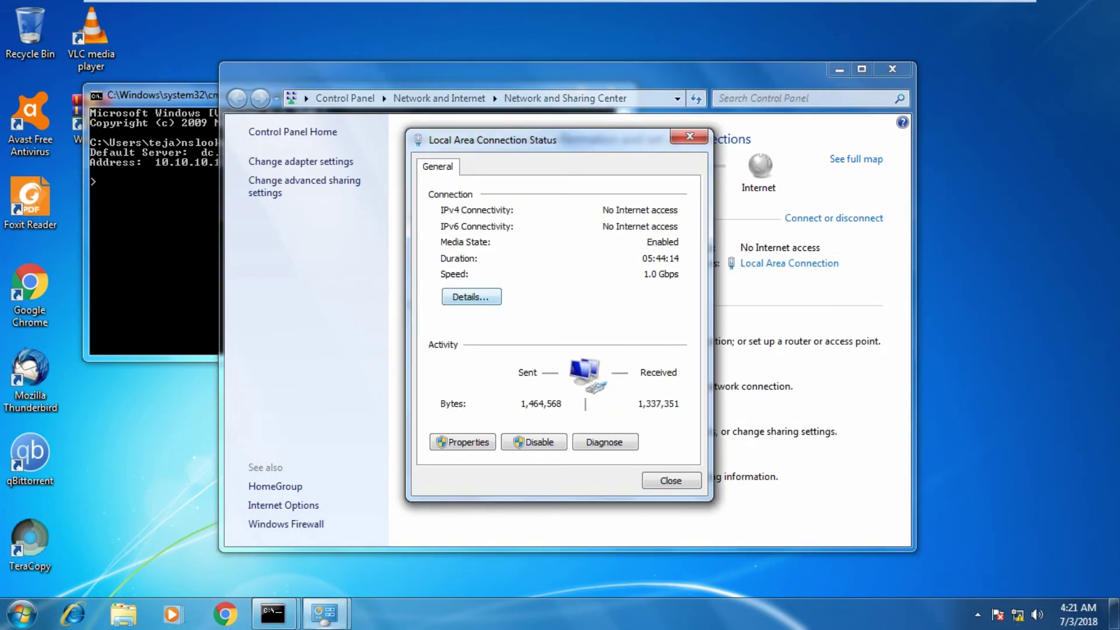
pyautogui.click(475, 297)
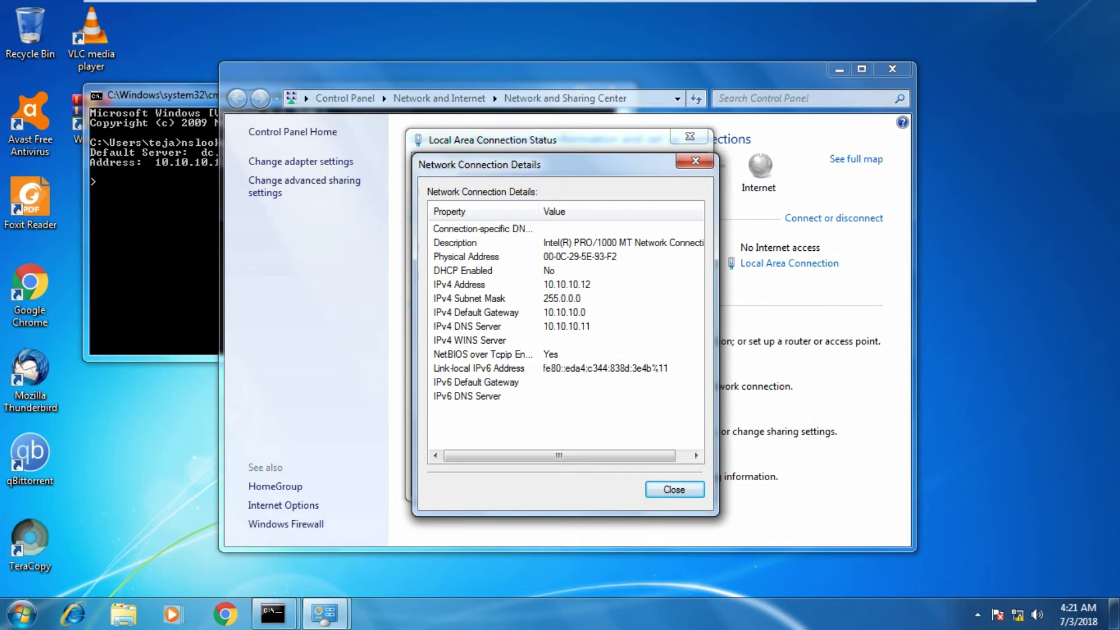
pyautogui.hotkey('alt', 'Tab')
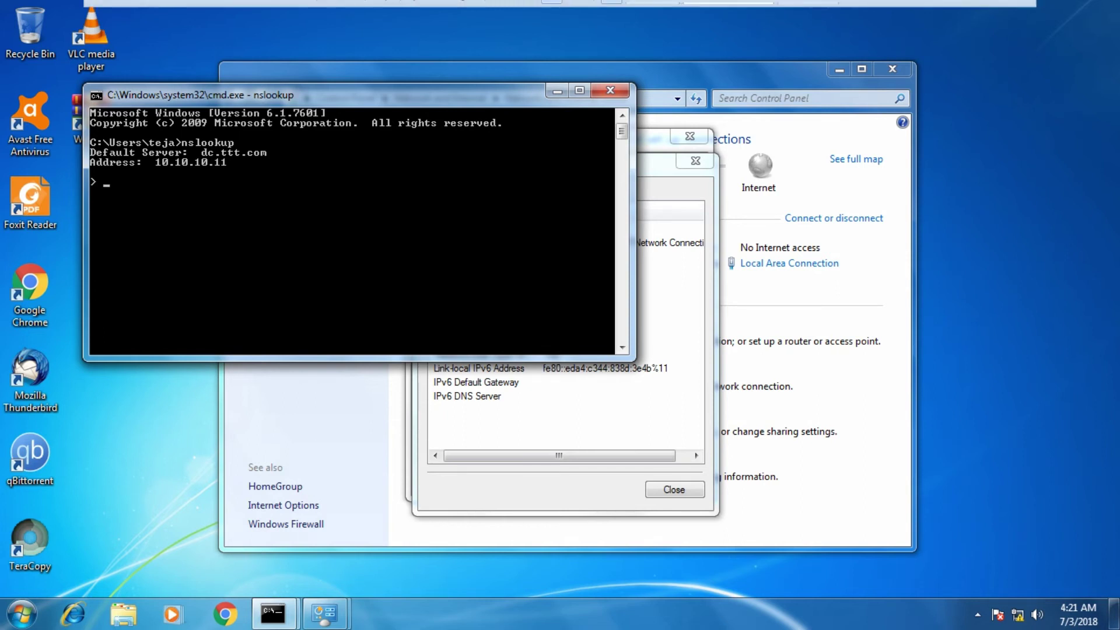
# Step: Switch to the class4.docx document in Word and add the line "Now let us see method 2" below the method 1 line
pyautogui.click(972, 10)
pyautogui.scroll(-1, 590, 361)
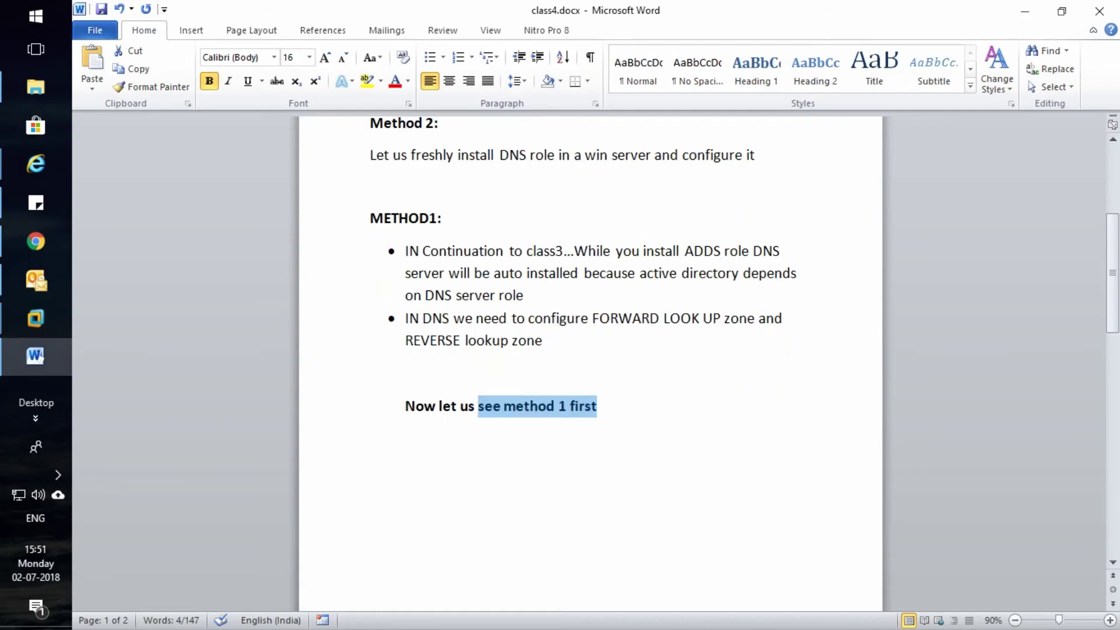
pyautogui.click(599, 406)
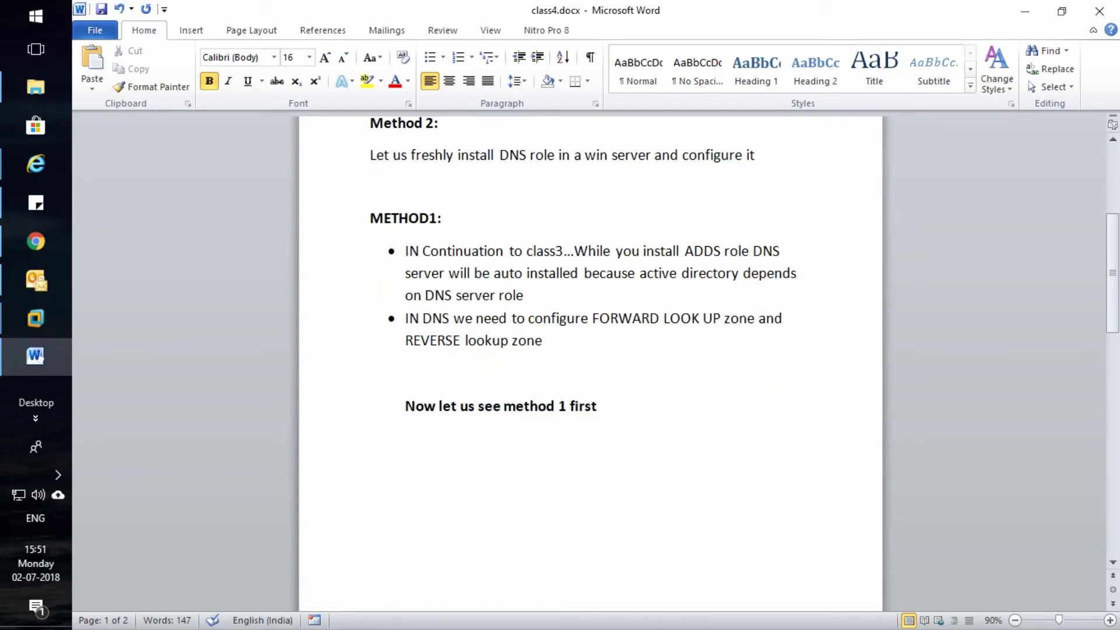
pyautogui.press('Return')
pyautogui.write('now let us see method 2')
pyautogui.scroll(-2, 590, 350)
pyautogui.scroll(-5, 590, 350)
pyautogui.scroll(7, 590, 350)
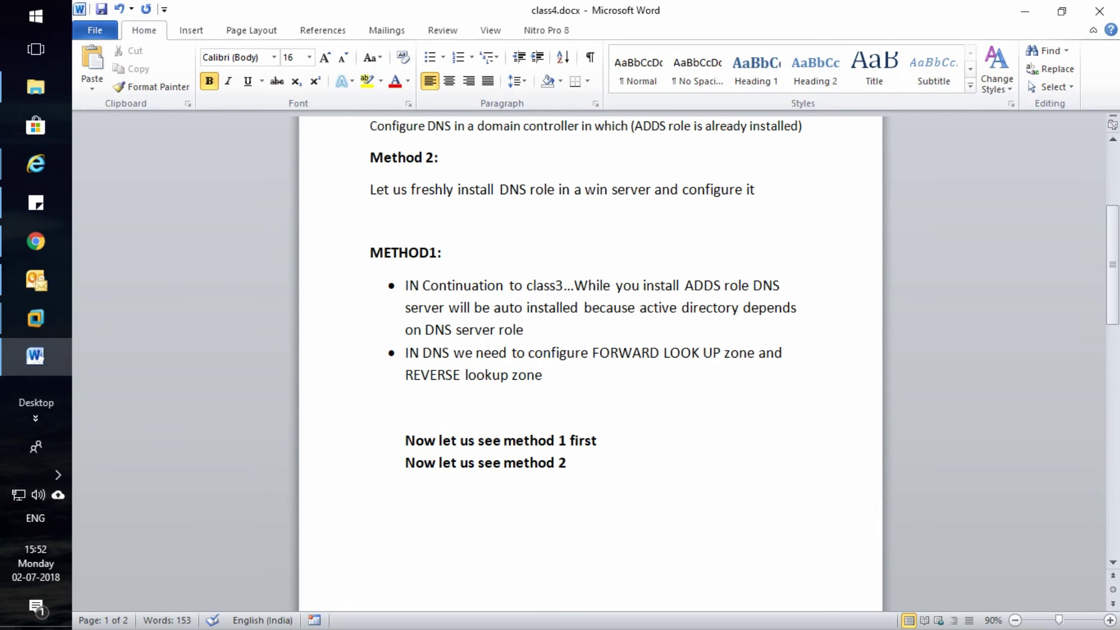
# Step: Add the line "We need to take a new server machine" in regular weight, spaced below the method 2 line
pyautogui.press('Return')
pyautogui.press('Return')
pyautogui.moveTo(460, 463); pyautogui.dragTo(575, 463)
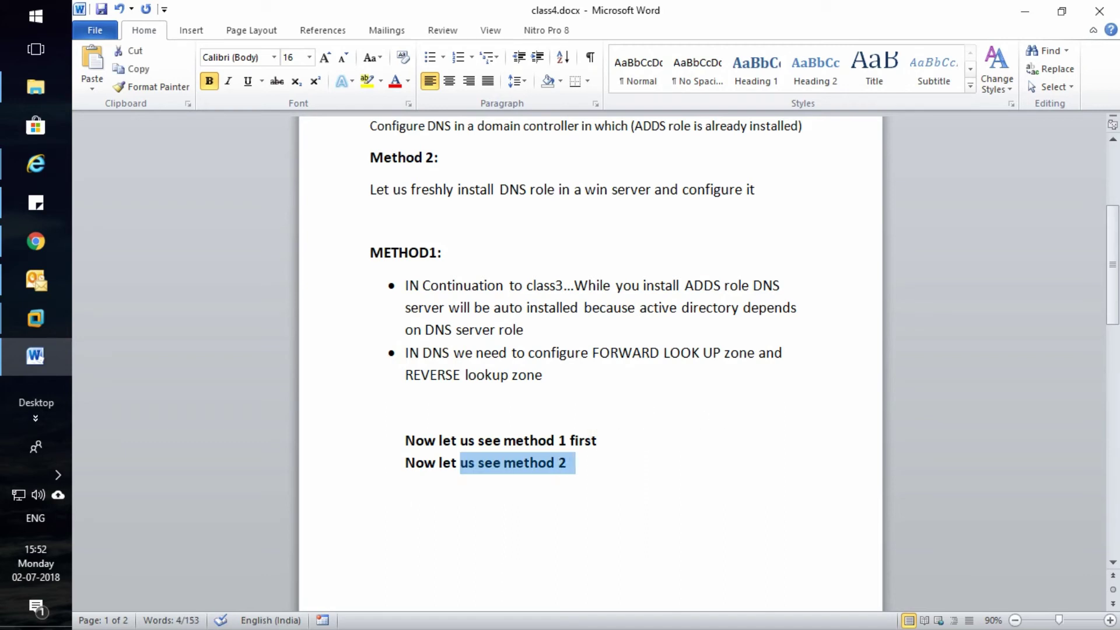
pyautogui.click(406, 528)
pyautogui.write('We need to take a ')
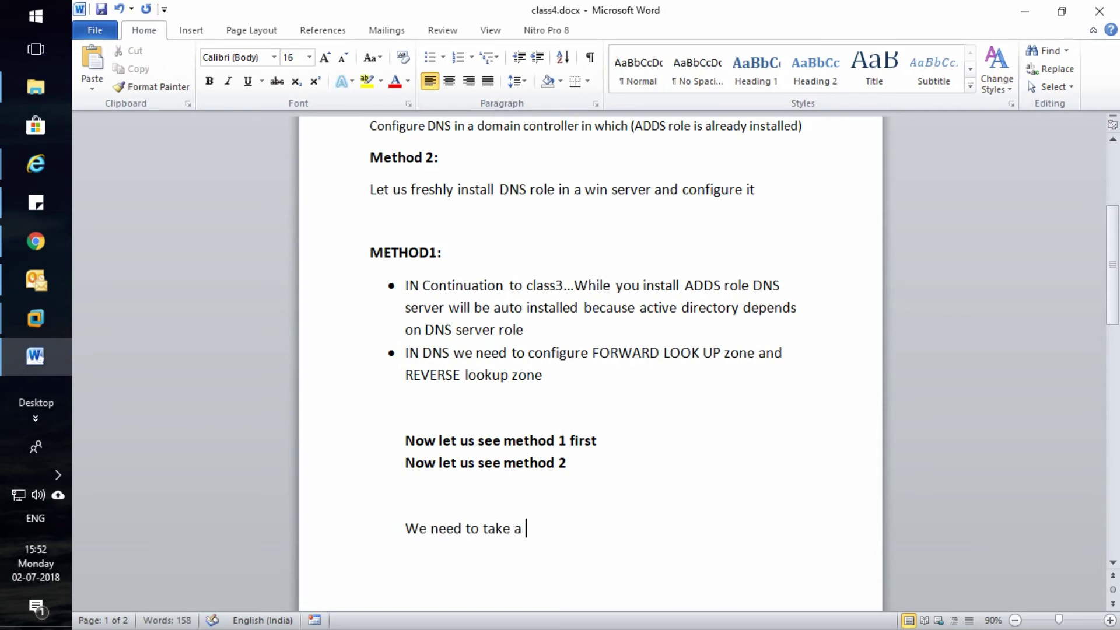
pyautogui.write('new server machine')
pyautogui.press('Return')
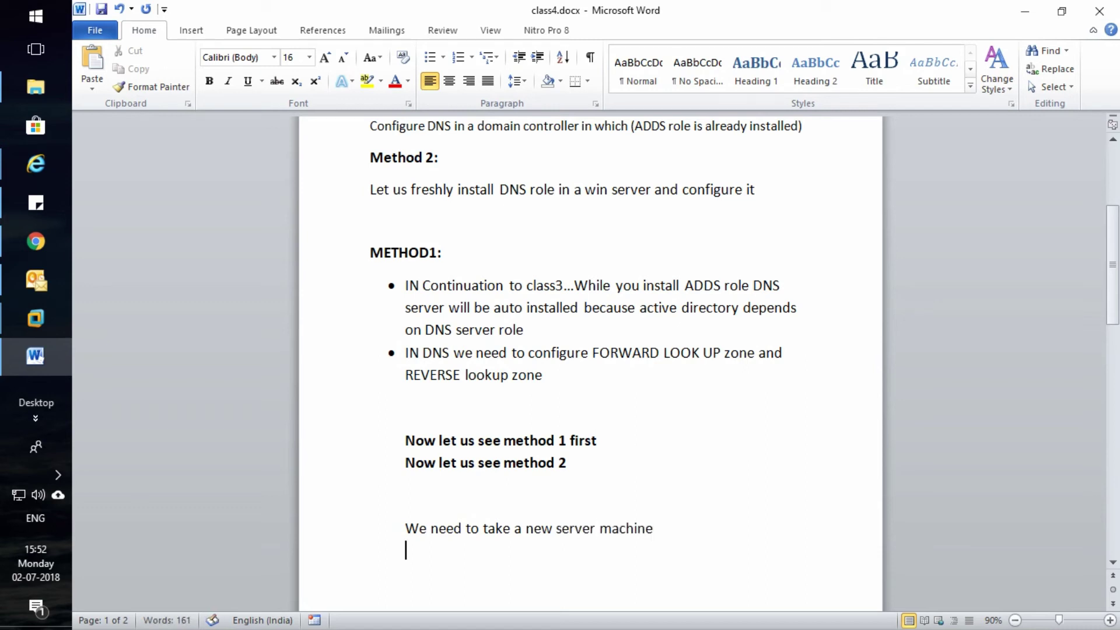
# Step: Switch to the VM2 virtual machine and view the network connection details of its Ethernet0 adapter
pyautogui.moveTo(36, 317)
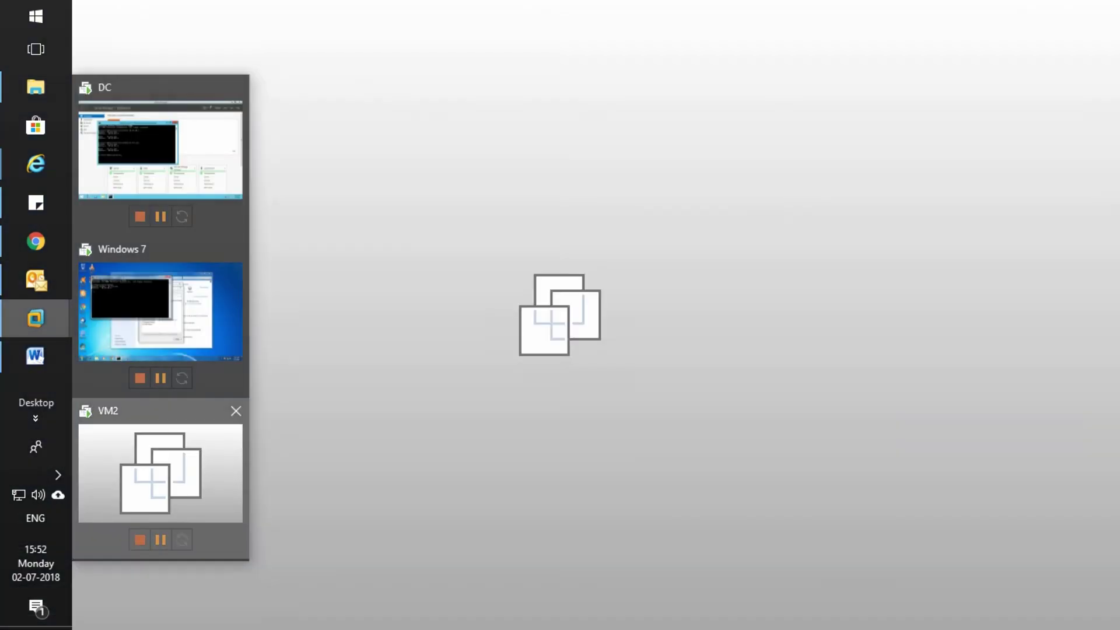
pyautogui.click(161, 473)
pyautogui.click(625, 163)
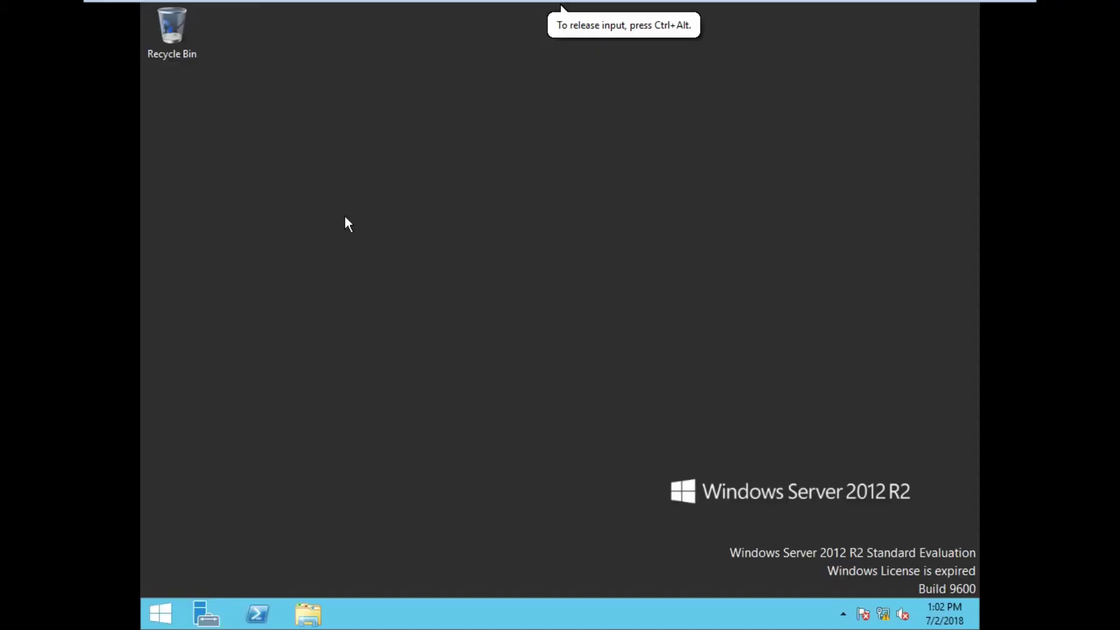
pyautogui.rightClick(883, 614)
pyautogui.click(893, 607)
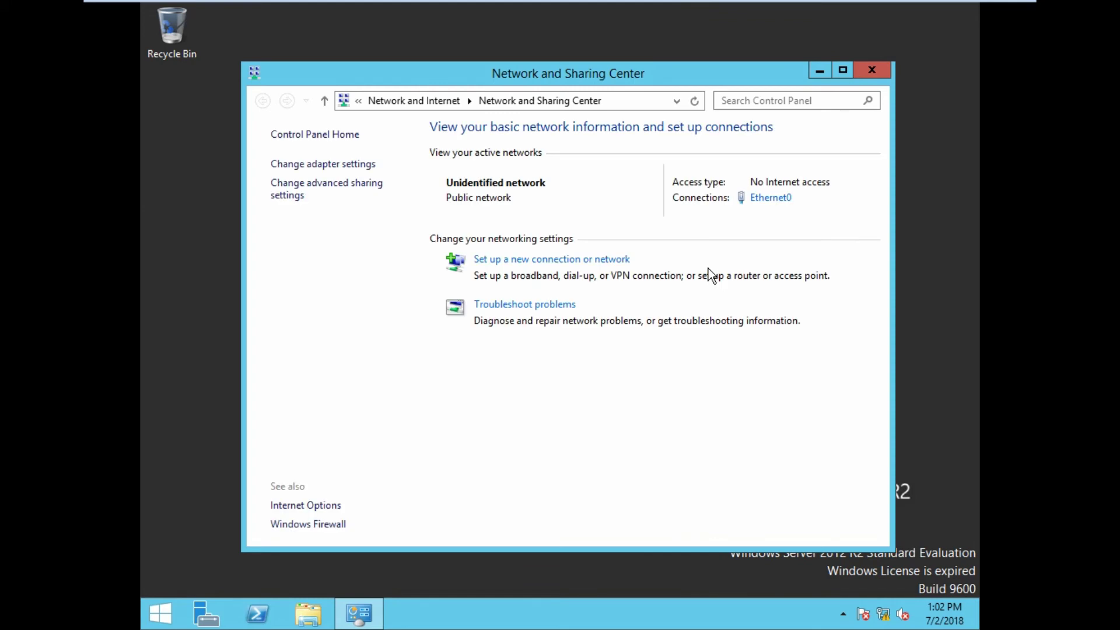
pyautogui.click(776, 198)
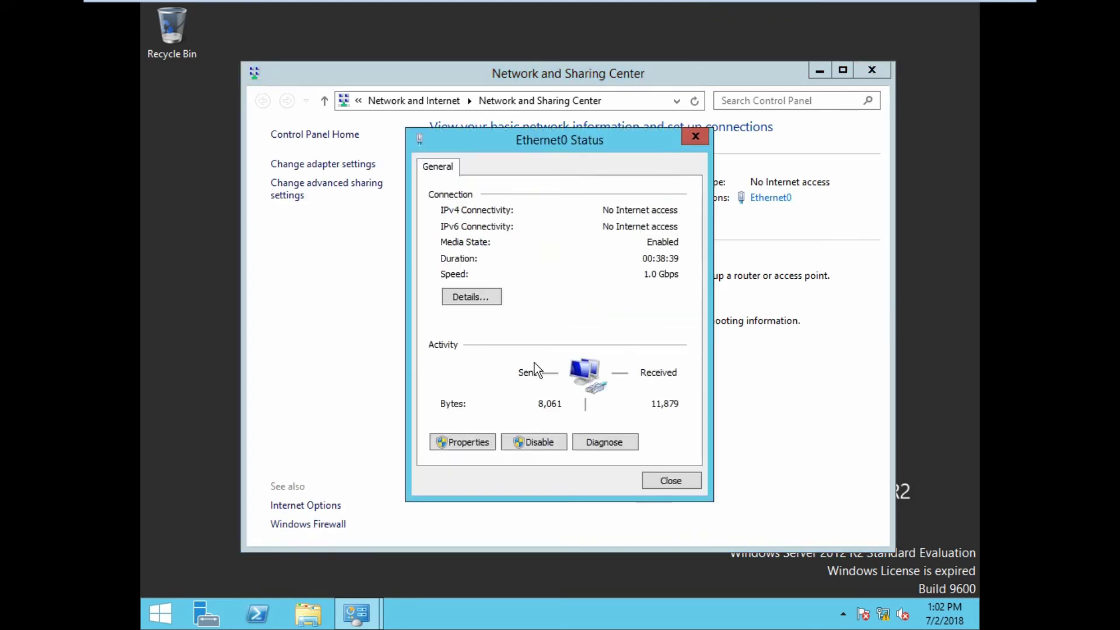
pyautogui.click(468, 298)
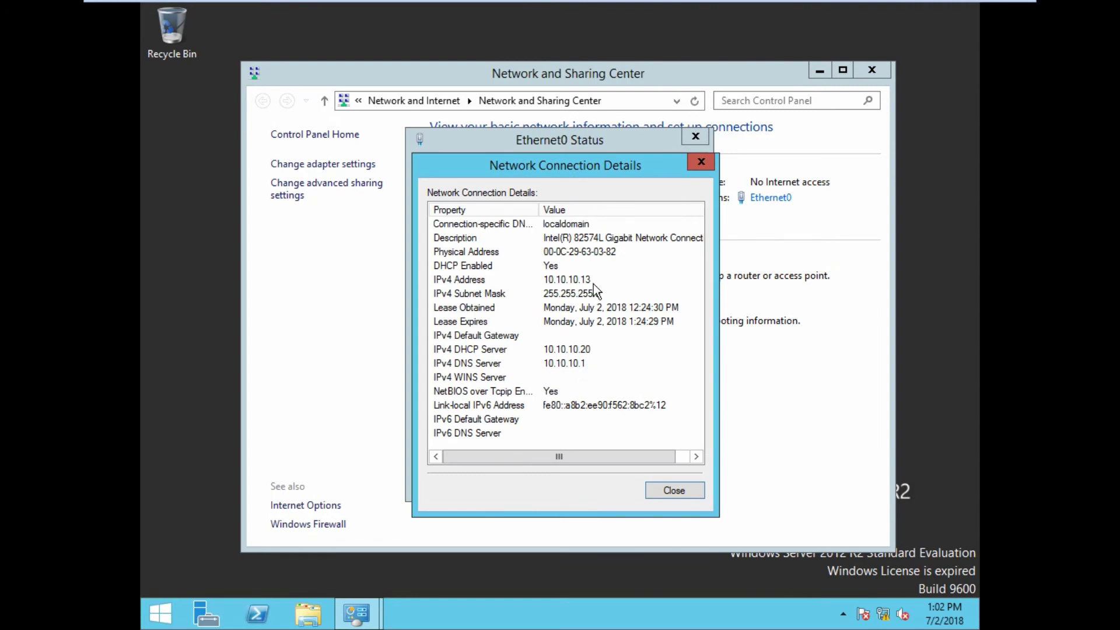
pyautogui.press('Escape')
# Step: Give Ethernet0 the static IPv4 address 10.10.10.13 with subnet mask 255.0.0.0 and default gateway 10.10.10.1
pyautogui.click(478, 439)
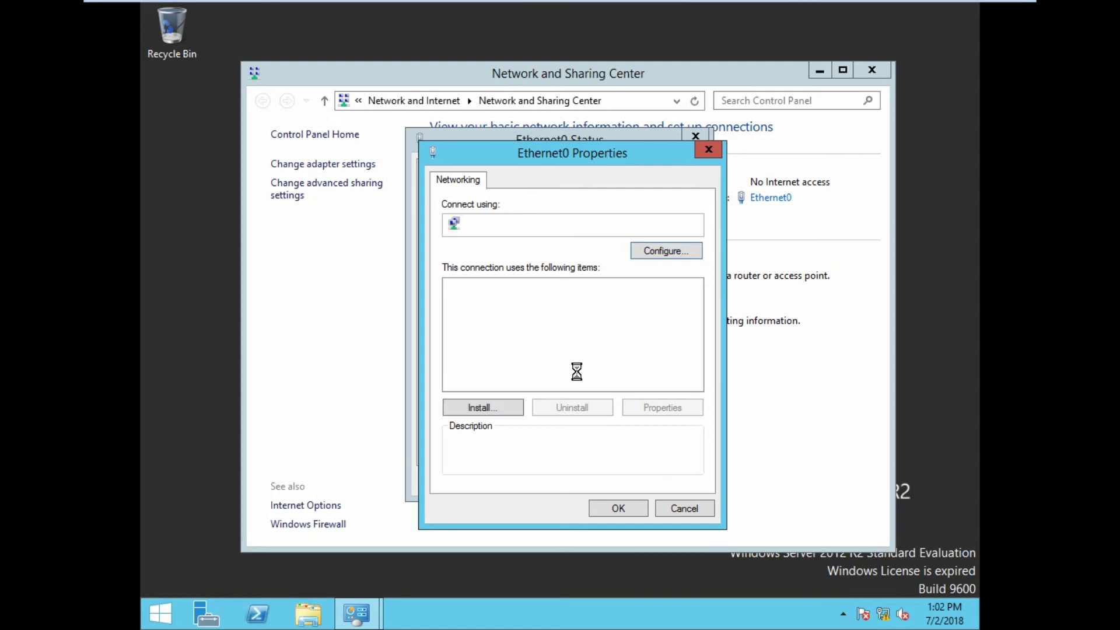
pyautogui.doubleClick(594, 386)
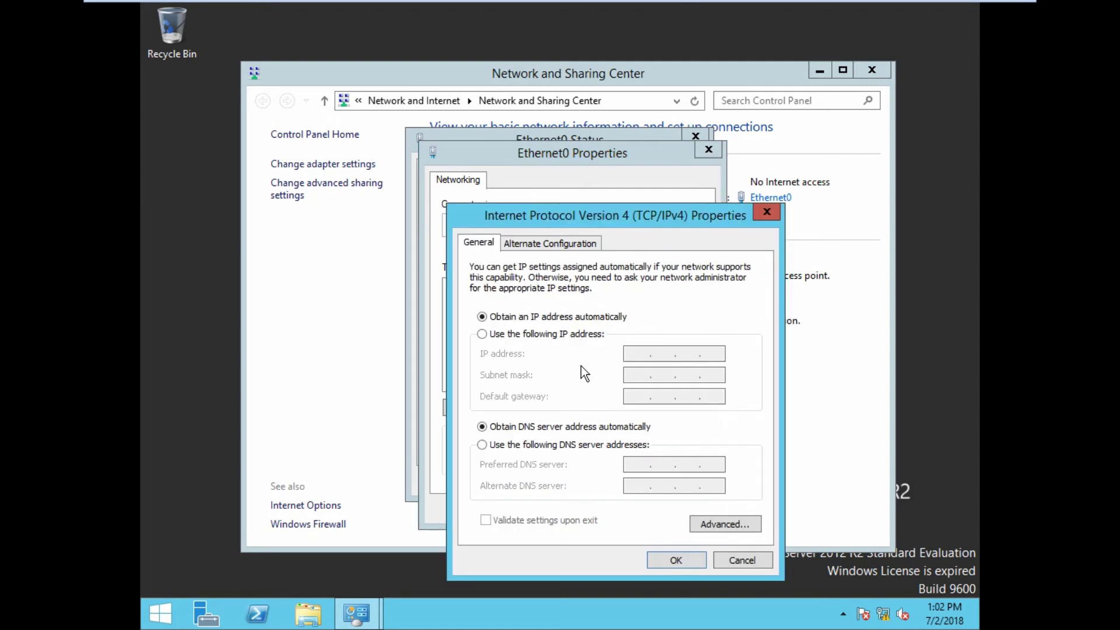
pyautogui.click(482, 334)
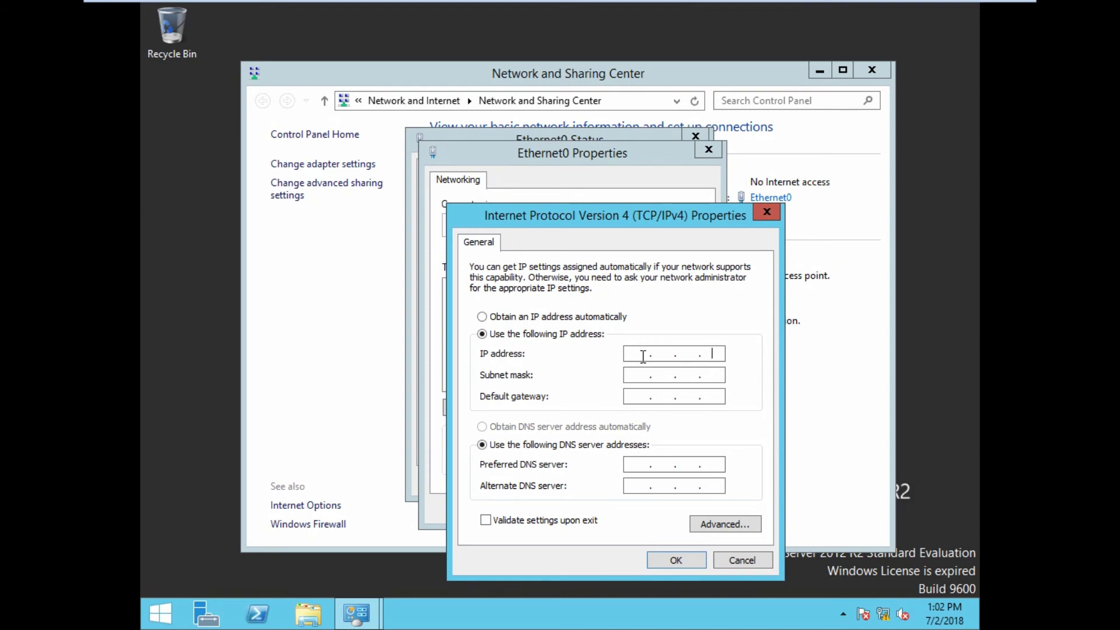
pyautogui.write('10.10.10.13')
pyautogui.press('Tab')
pyautogui.press('Tab')
pyautogui.write('10.10.10.1')
pyautogui.press('Tab')
pyautogui.press('Tab')
# Step: Set the preferred DNS server to 10.10.10.13, apply the adapter settings and close the network windows
pyautogui.write('10 . 10 . 10 . 1')
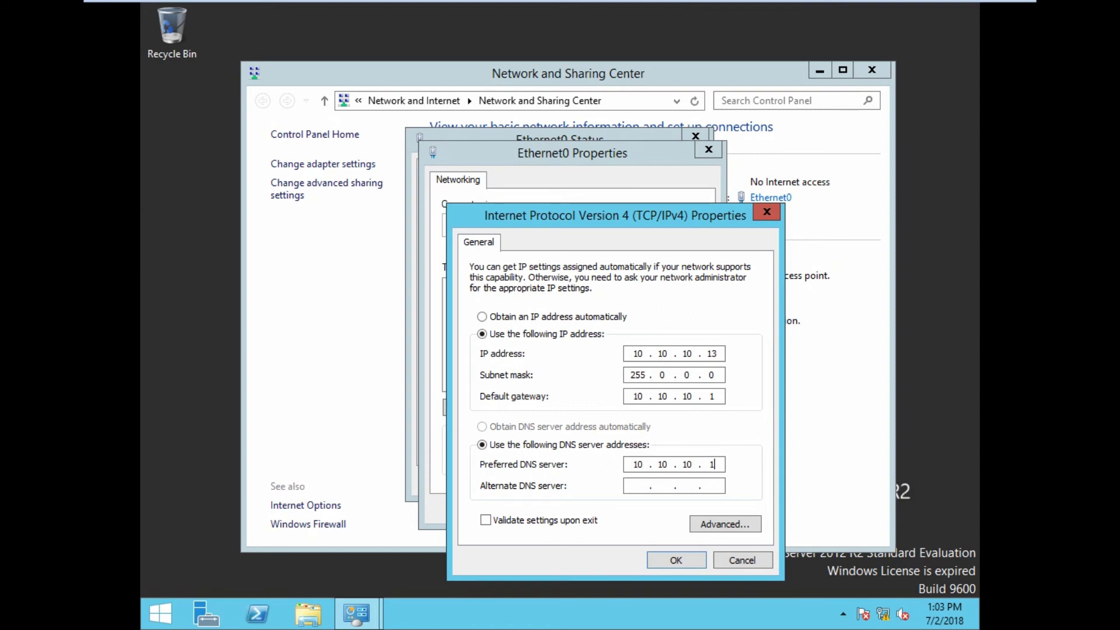
pyautogui.write('3')
pyautogui.click(681, 565)
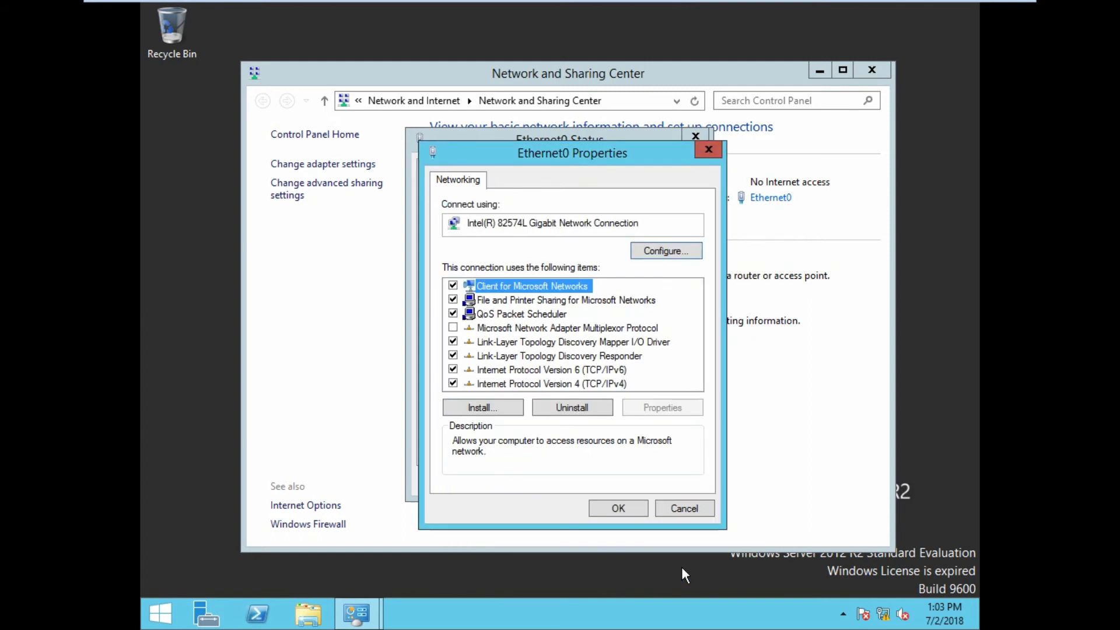
pyautogui.click(627, 510)
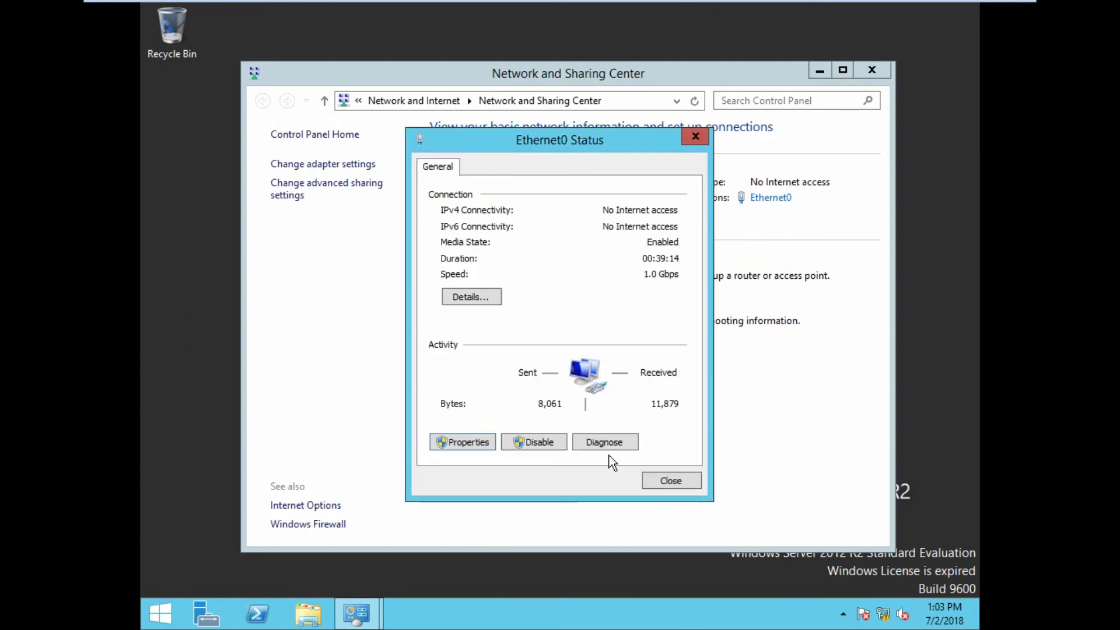
pyautogui.click(668, 480)
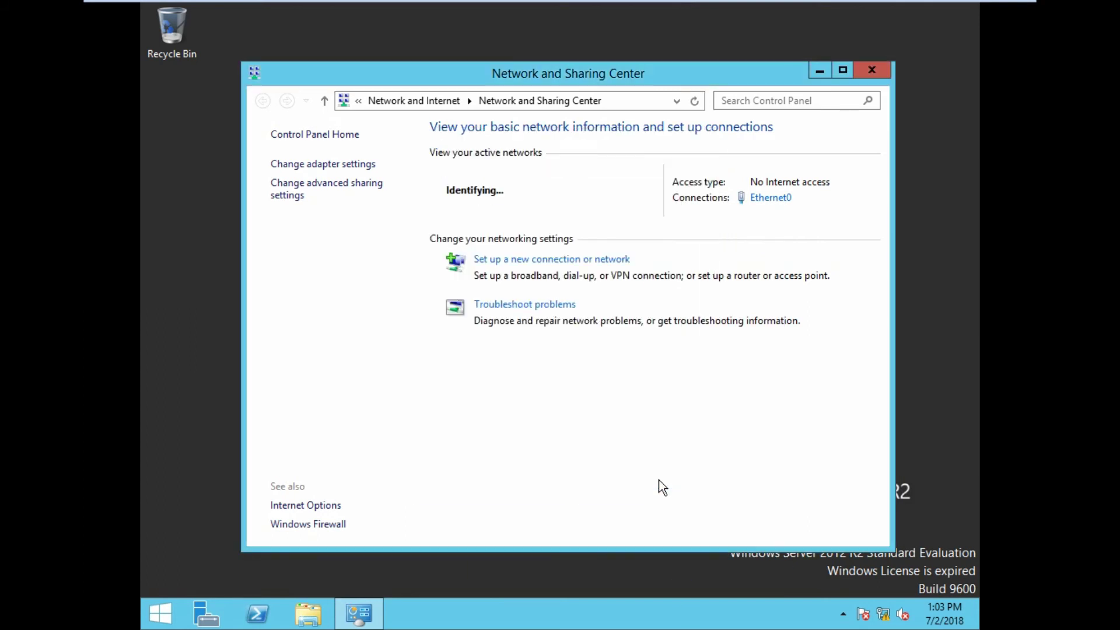
pyautogui.click(886, 74)
# Step: View VM2's system properties to check its computer name and workgroup, and close the windows
pyautogui.click(309, 615)
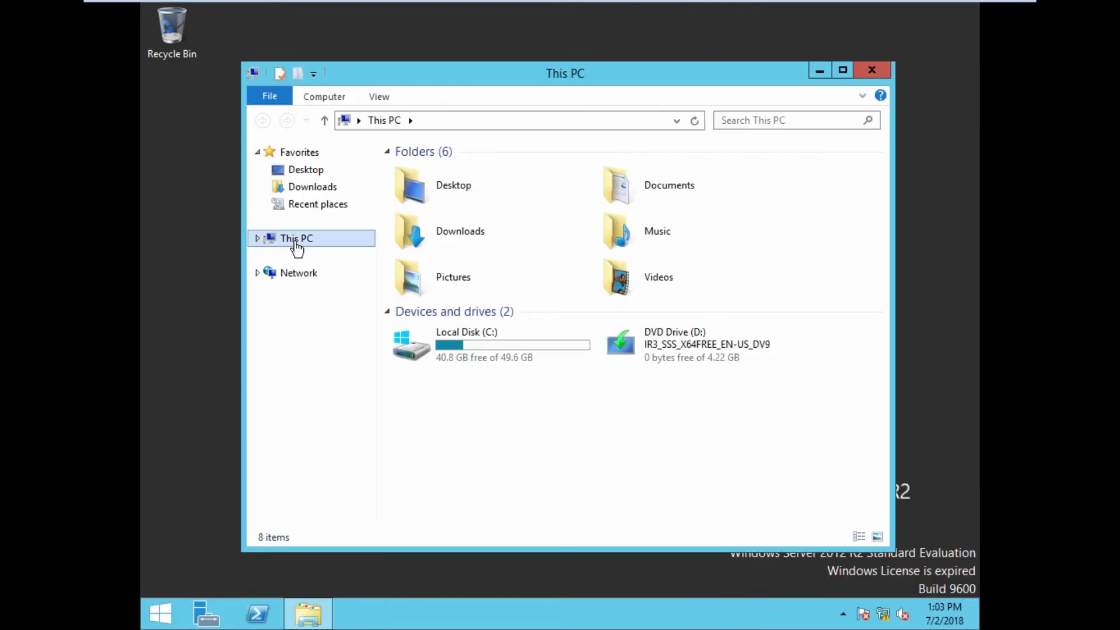
pyautogui.rightClick(294, 239)
pyautogui.click(350, 432)
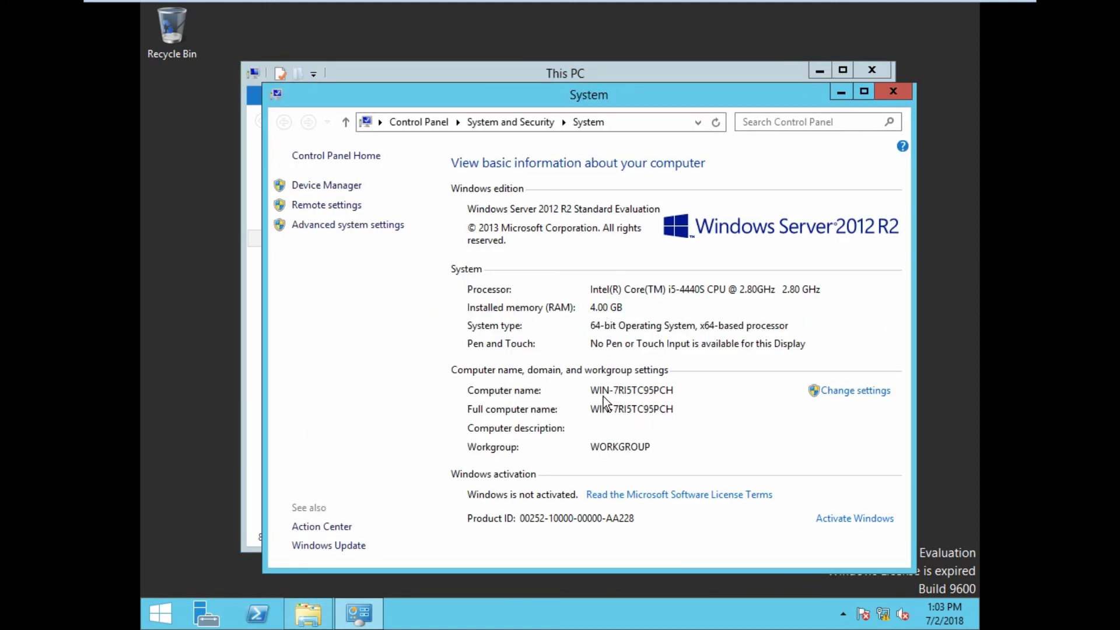
pyautogui.click(901, 91)
pyautogui.click(876, 70)
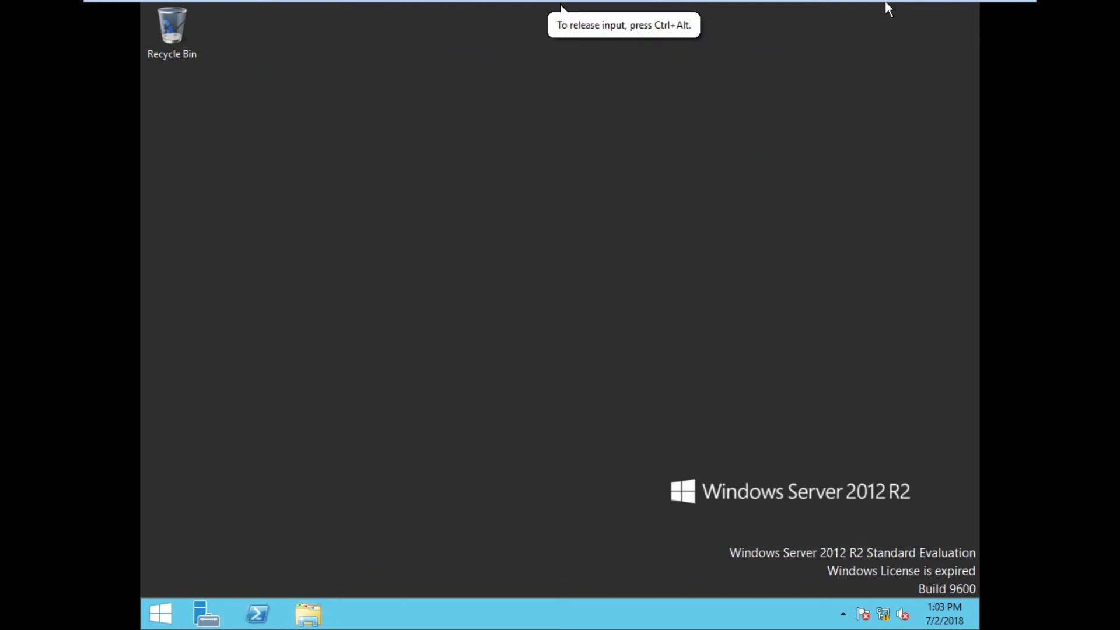
# Step: Start adding roles and features in Server Manager, using role-based installation on the local server from the server pool
pyautogui.moveTo(884, 1)
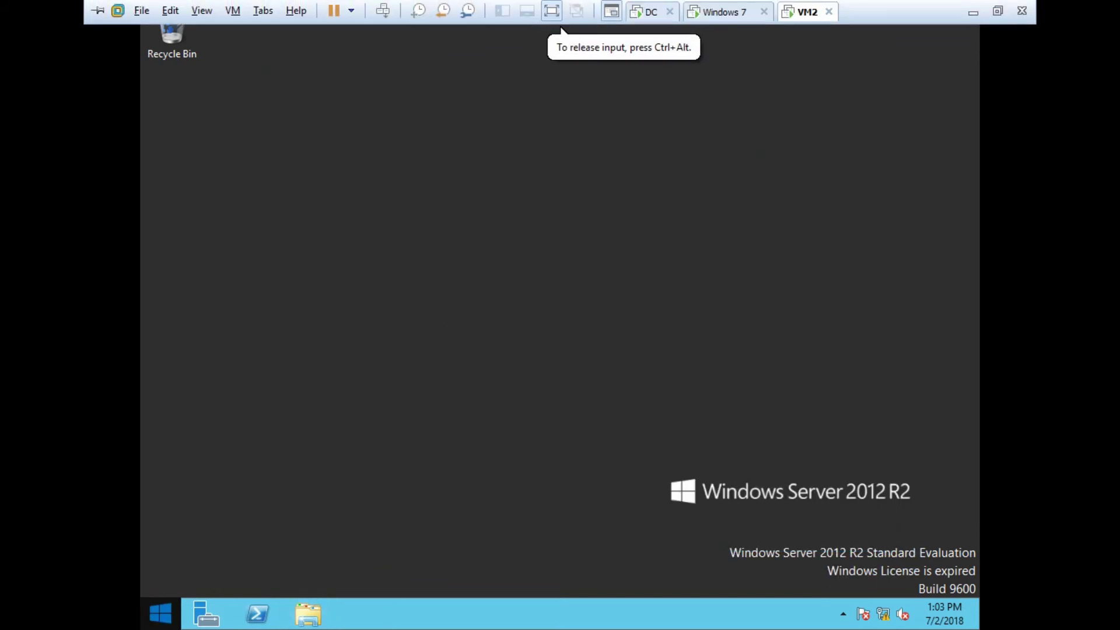
pyautogui.click(201, 615)
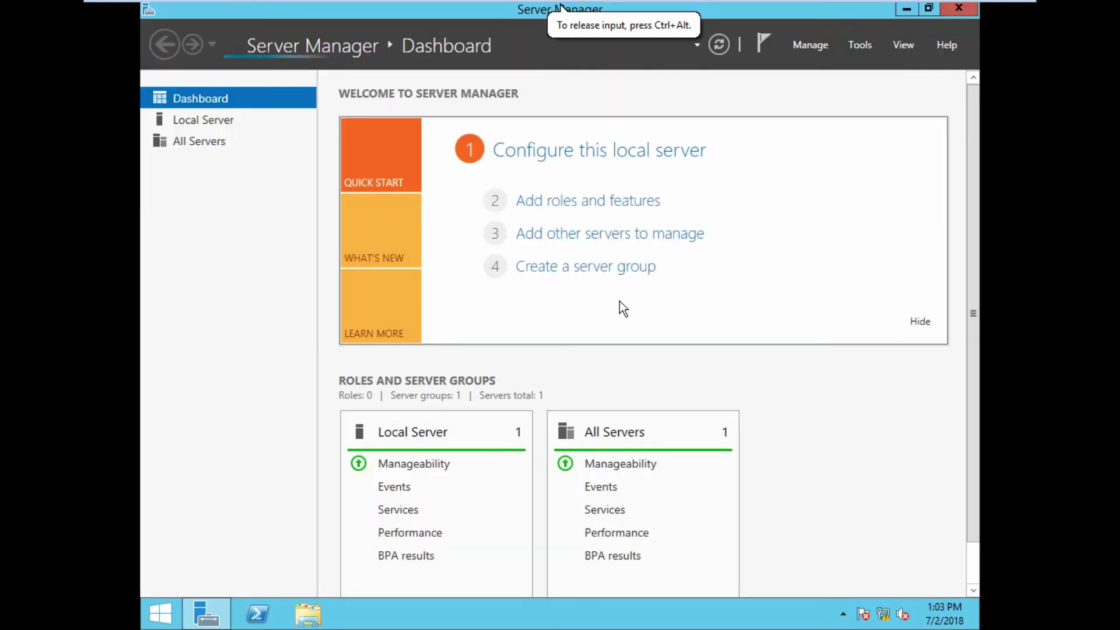
pyautogui.click(813, 44)
pyautogui.click(830, 66)
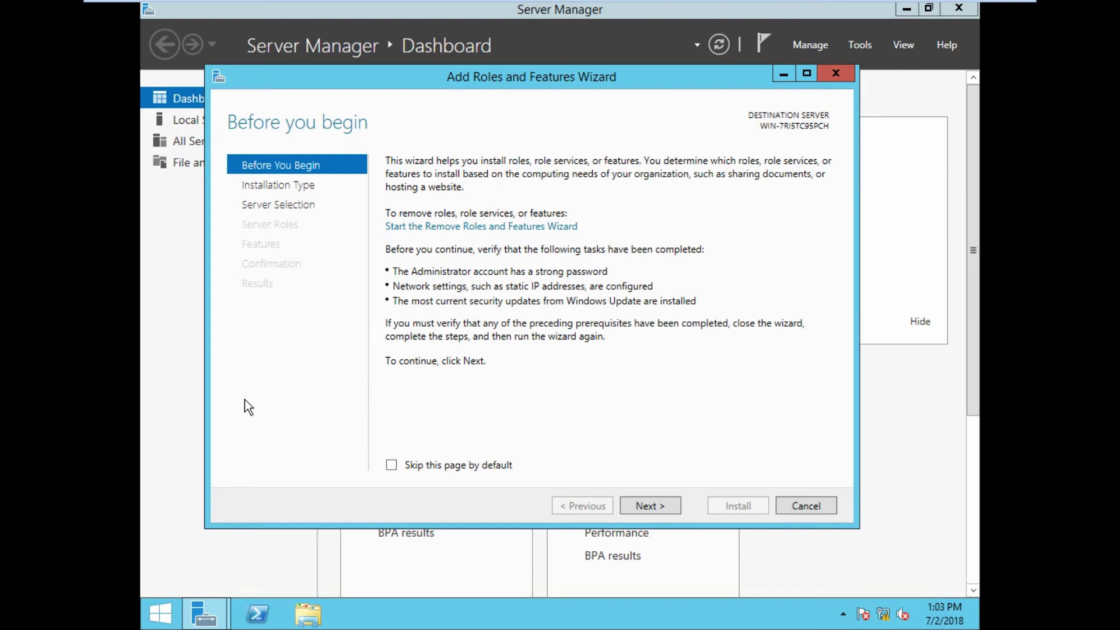
pyautogui.click(658, 508)
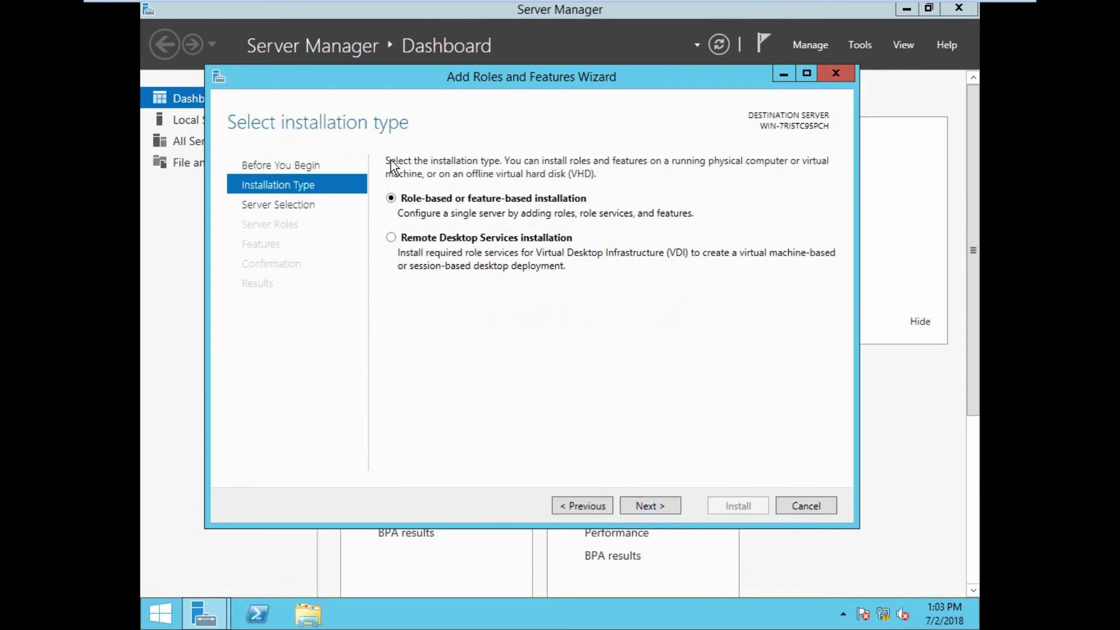
pyautogui.click(673, 508)
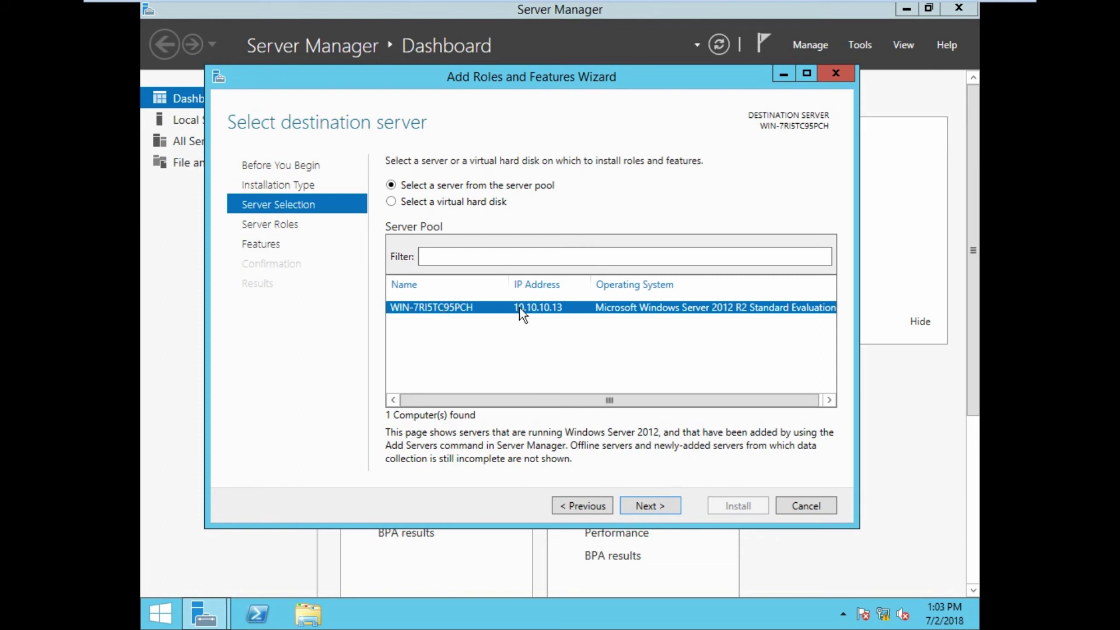
pyautogui.click(660, 503)
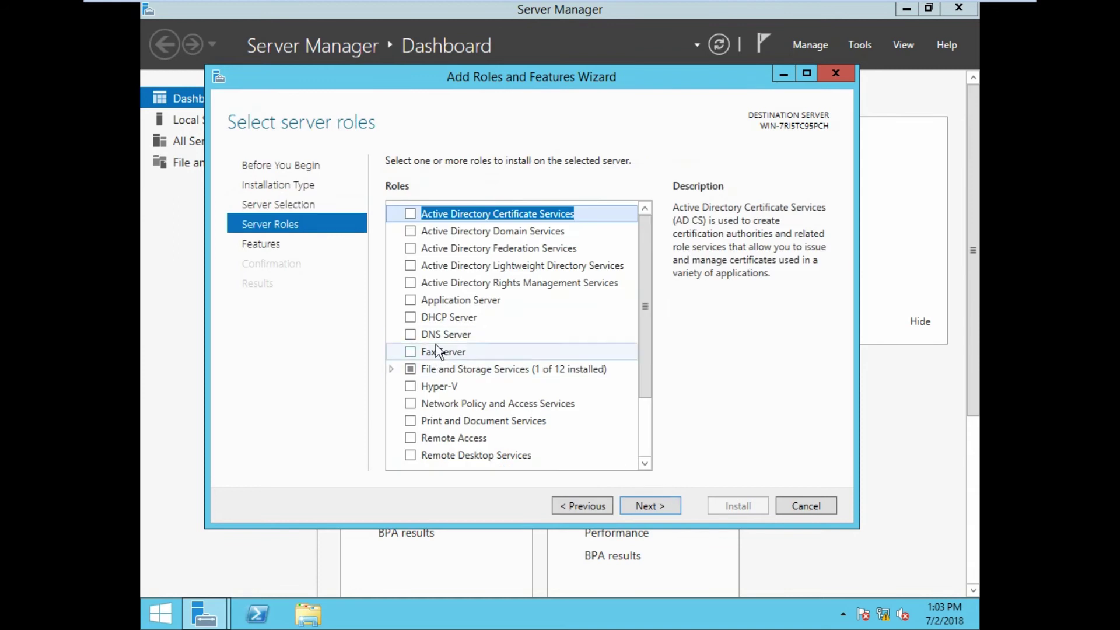
# Step: Select the DNS Server role with its required management tools and proceed to the installation confirmation
pyautogui.click(410, 334)
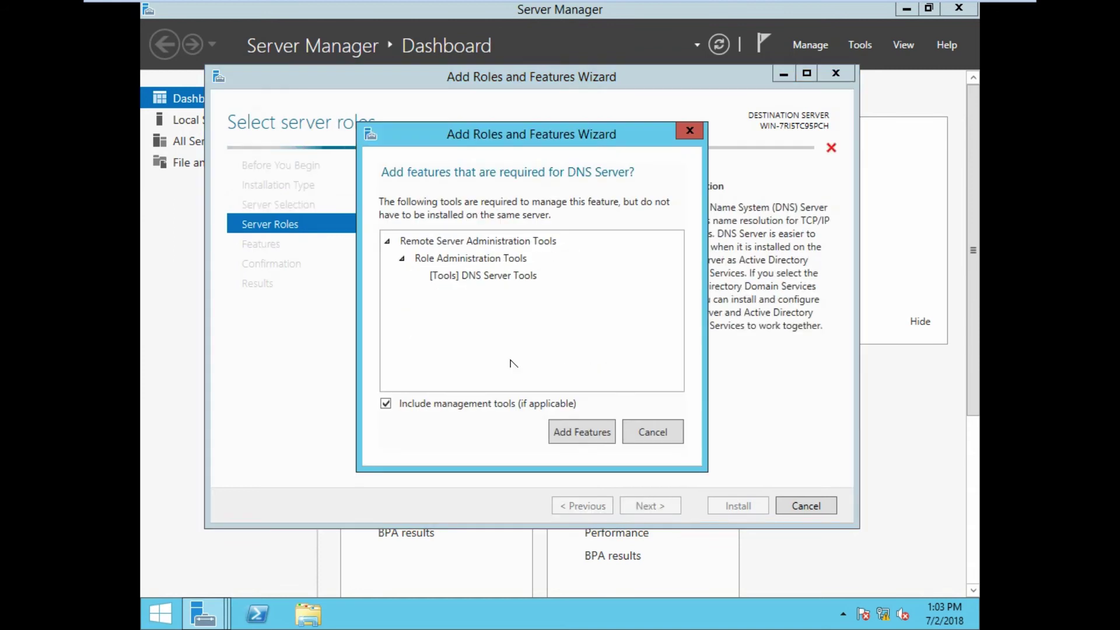
pyautogui.click(582, 432)
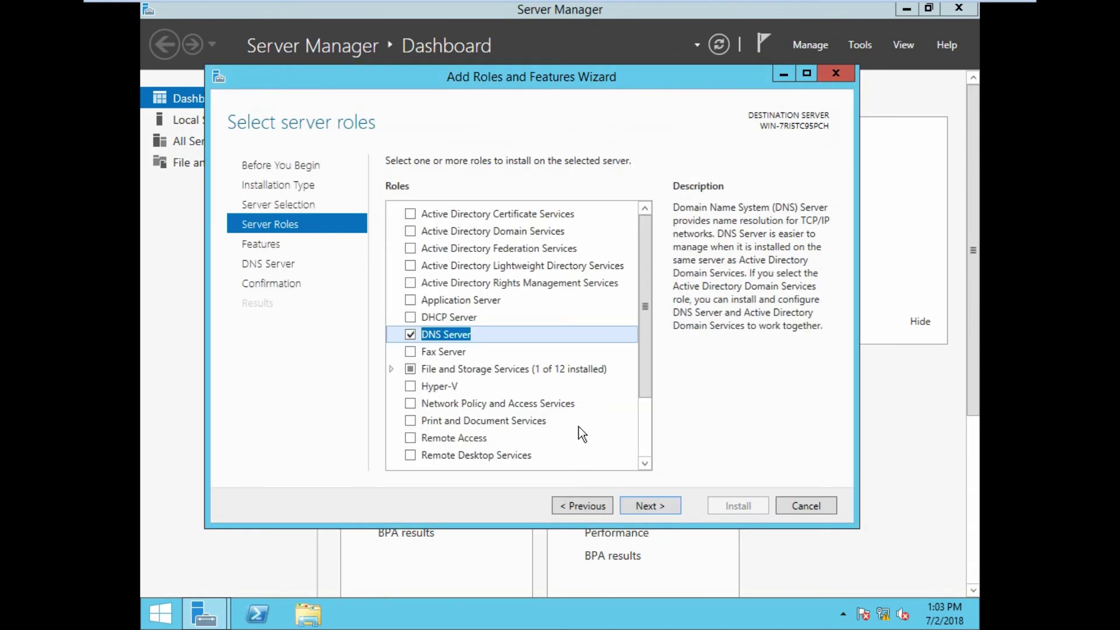
pyautogui.click(646, 505)
pyautogui.click(646, 505)
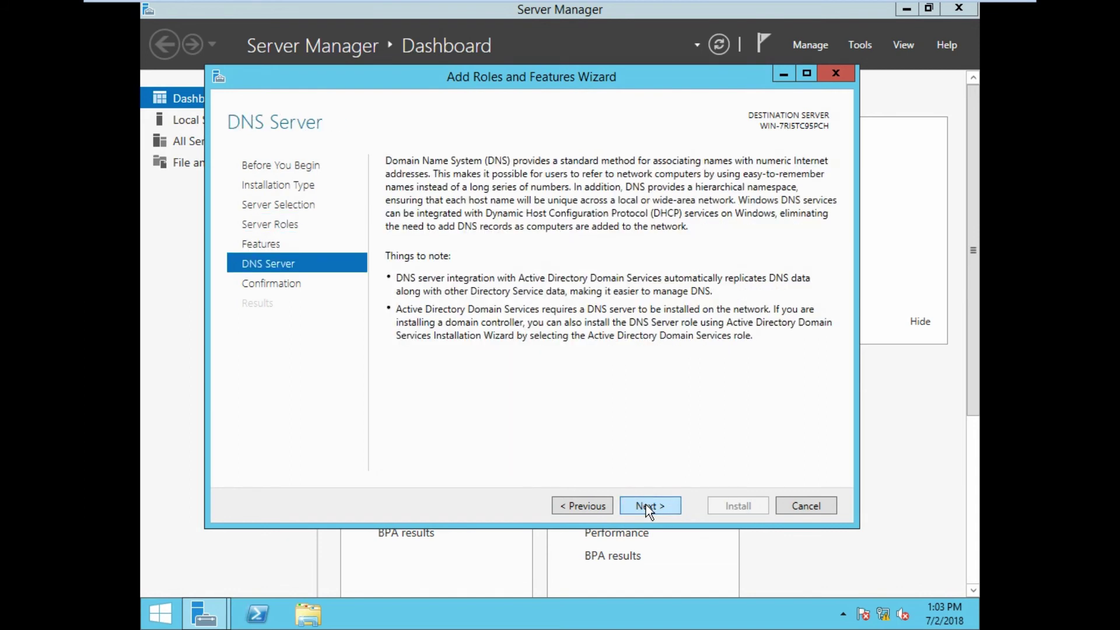
pyautogui.click(646, 505)
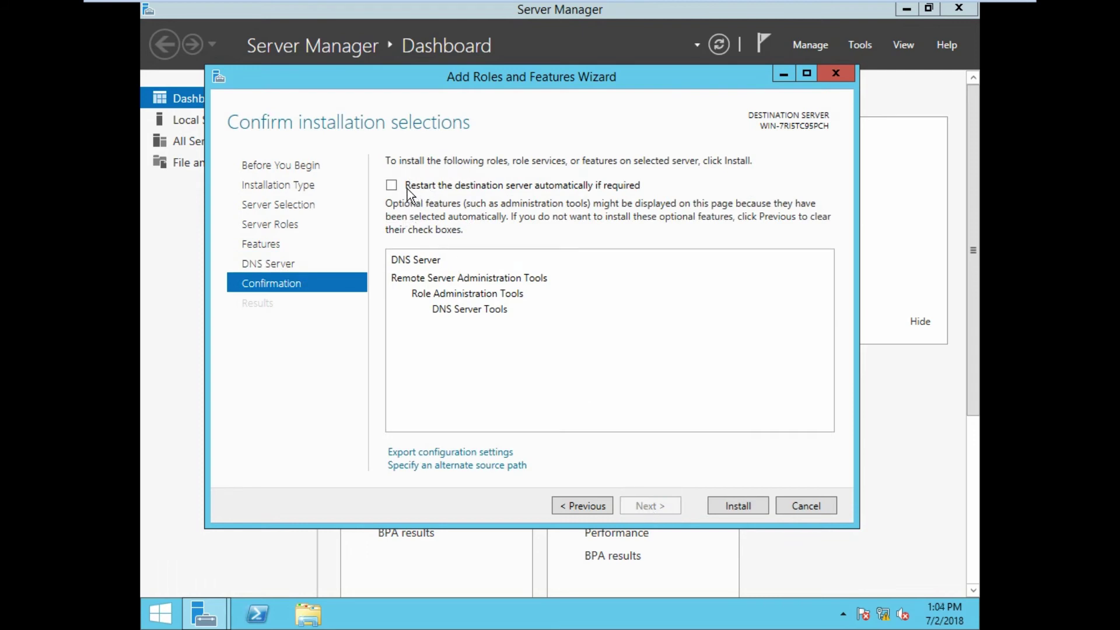
# Step: Enable automatic restart of the destination server if required, install the DNS Server role and close the wizard
pyautogui.click(392, 188)
pyautogui.click(631, 358)
pyautogui.click(743, 509)
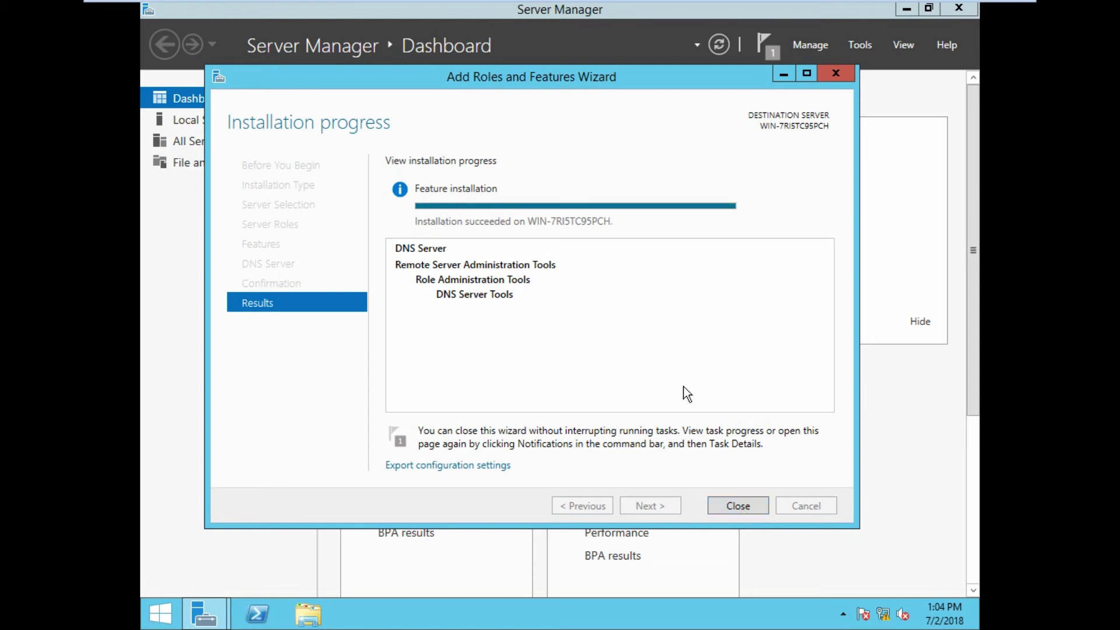
pyautogui.click(738, 505)
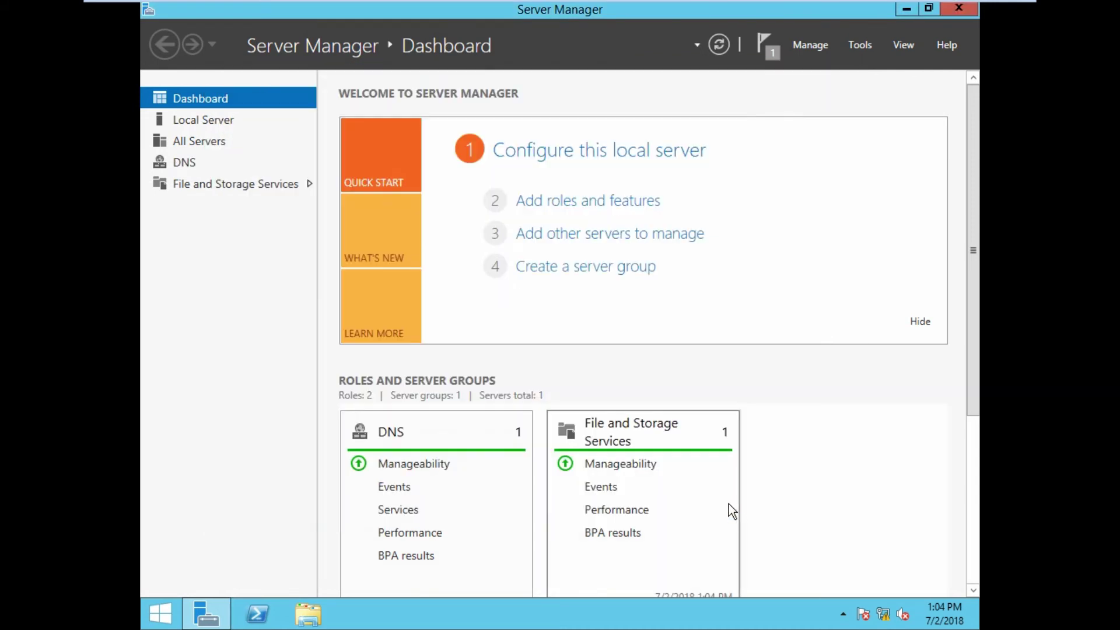
# Step: Open DNS Manager, expand the local server and check its forward and reverse lookup zones
pyautogui.click(856, 44)
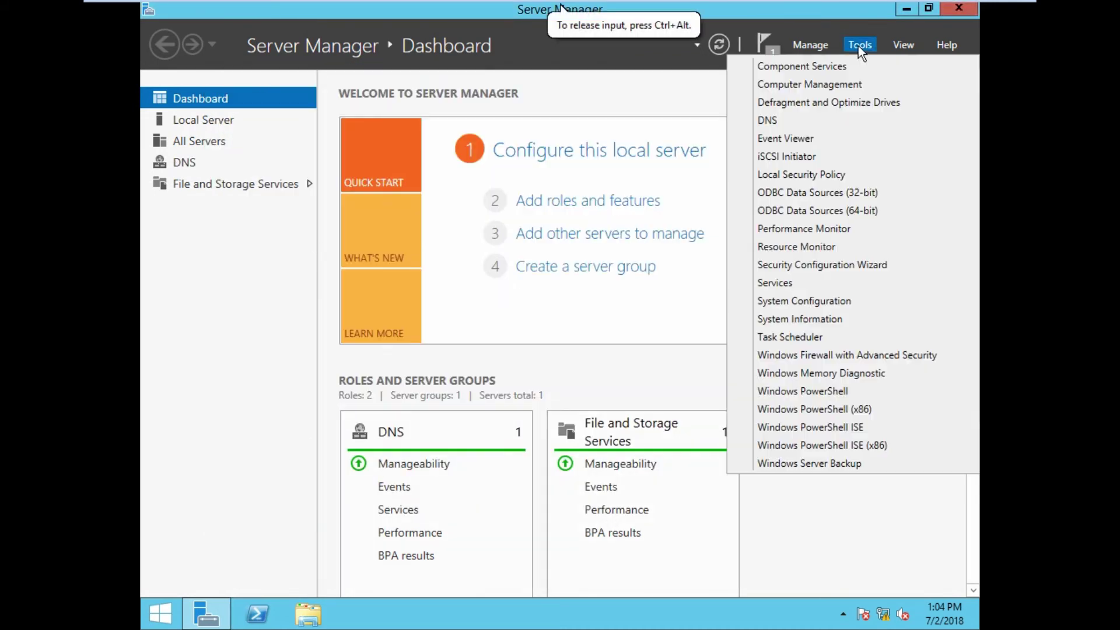
pyautogui.click(789, 121)
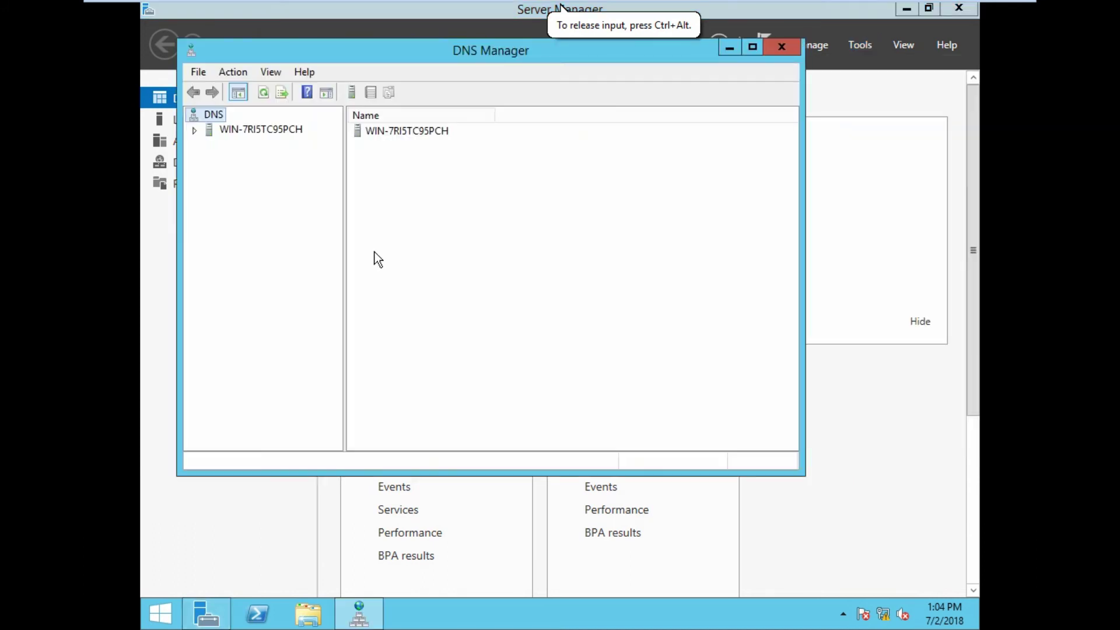
pyautogui.click(195, 131)
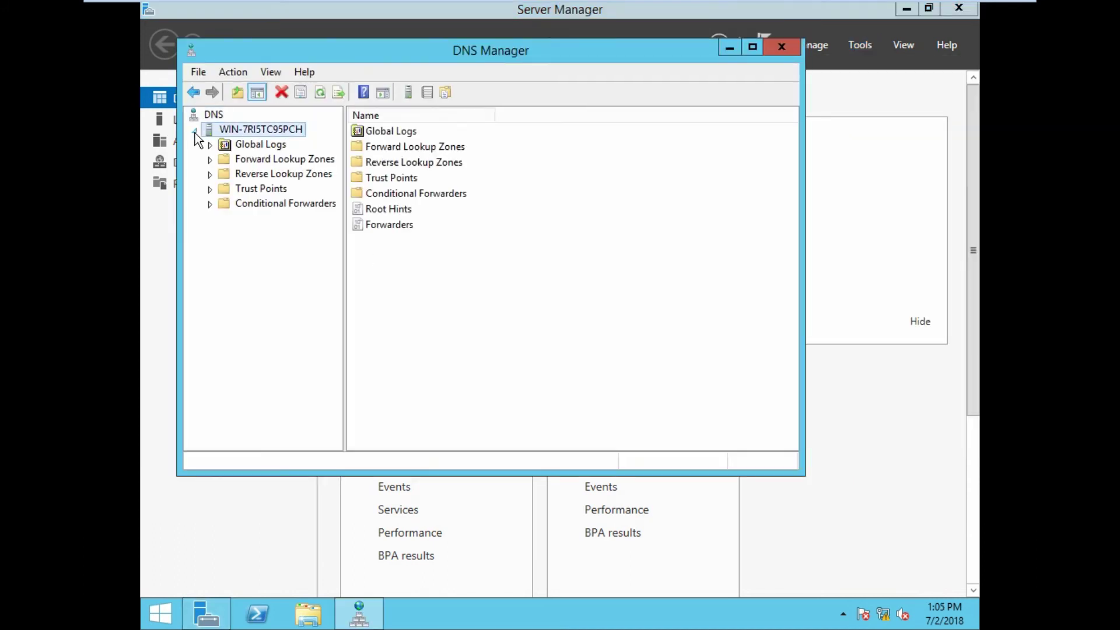
pyautogui.click(261, 159)
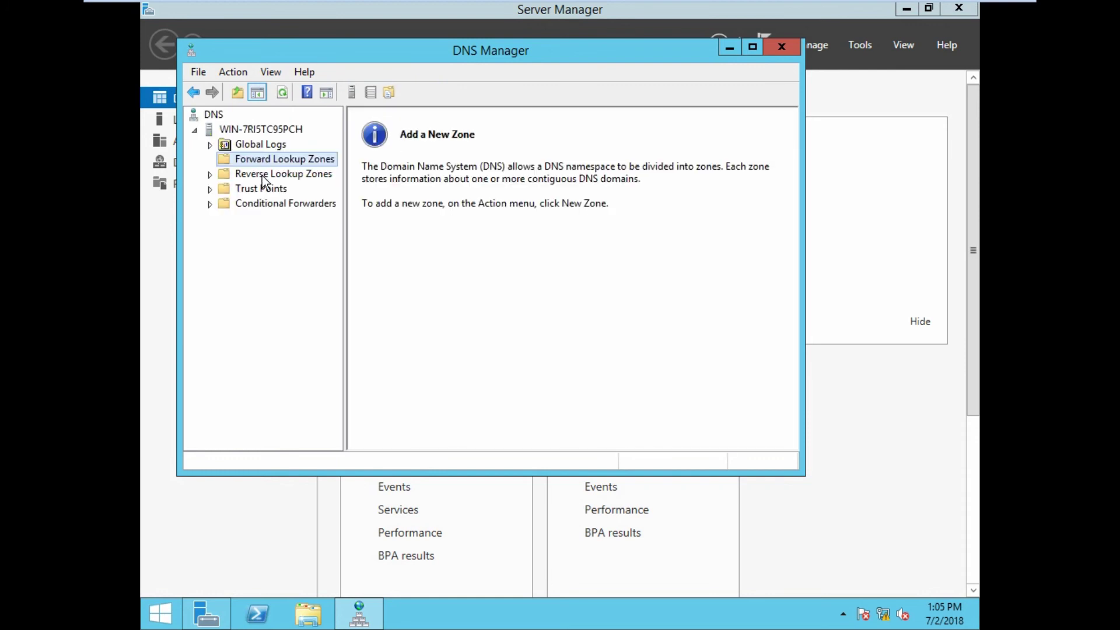
pyautogui.click(263, 175)
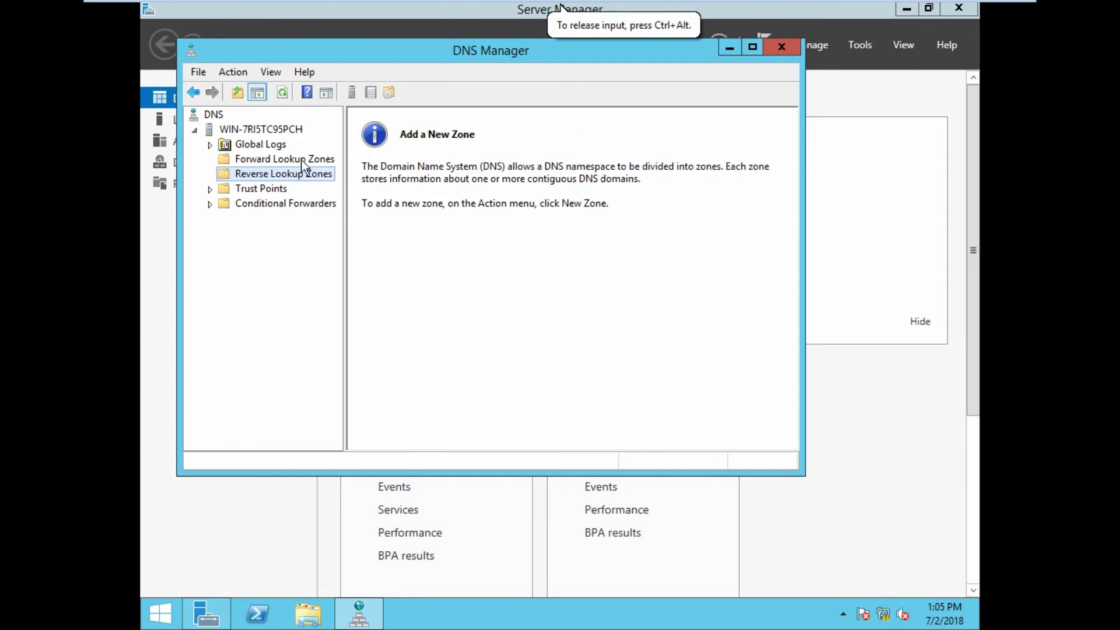
# Step: Start a new forward lookup zone and choose Primary zone as its type
pyautogui.click(252, 160)
pyautogui.rightClick(252, 158)
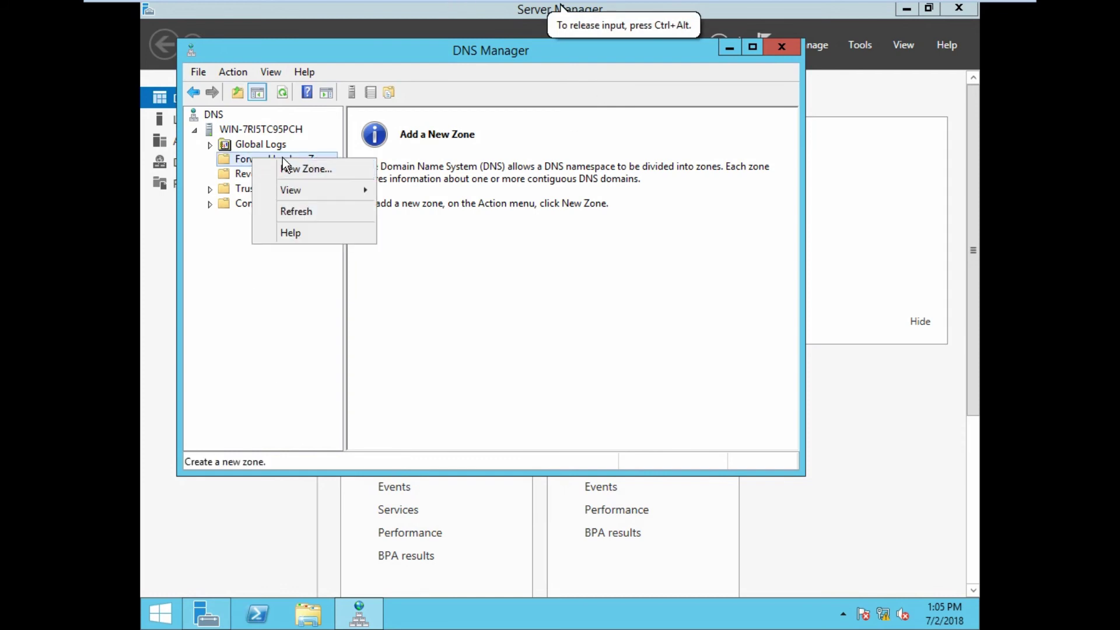
pyautogui.click(299, 168)
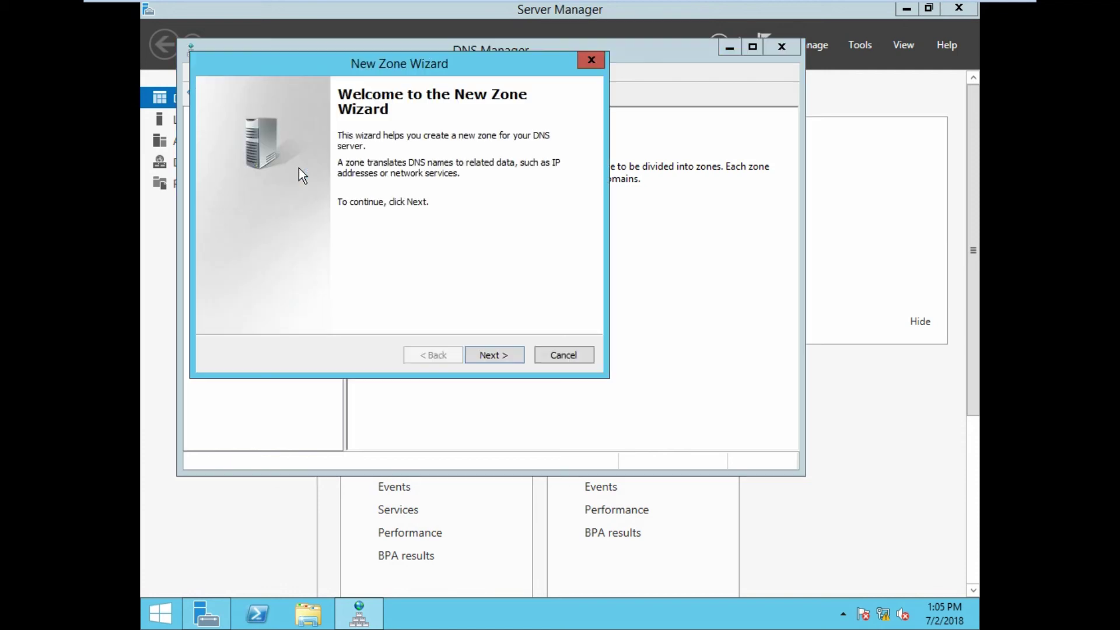
pyautogui.click(493, 355)
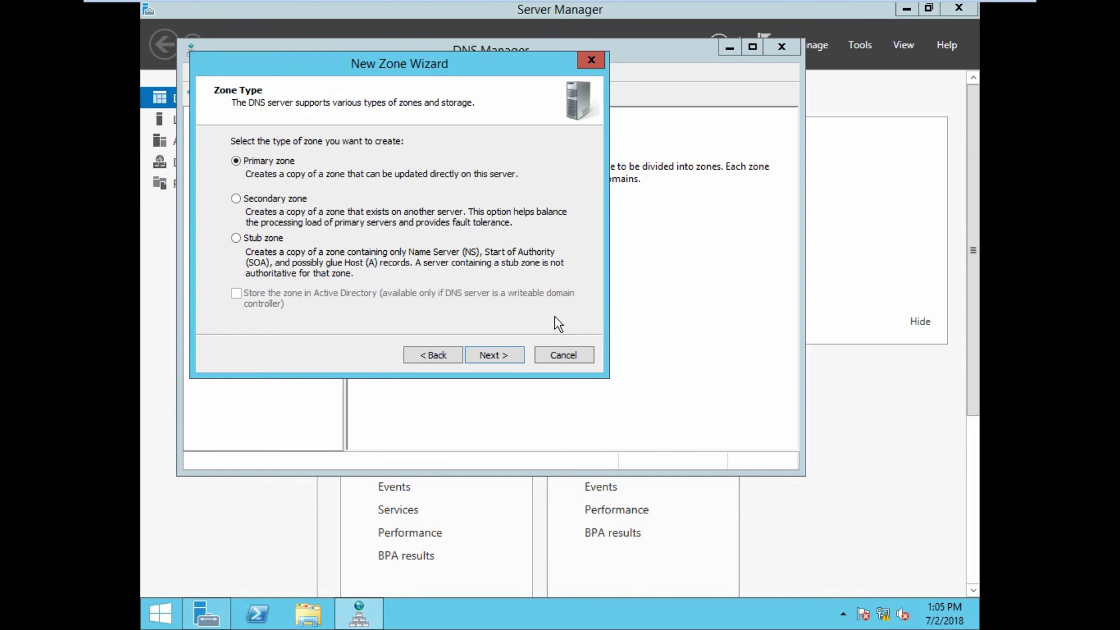
pyautogui.click(516, 356)
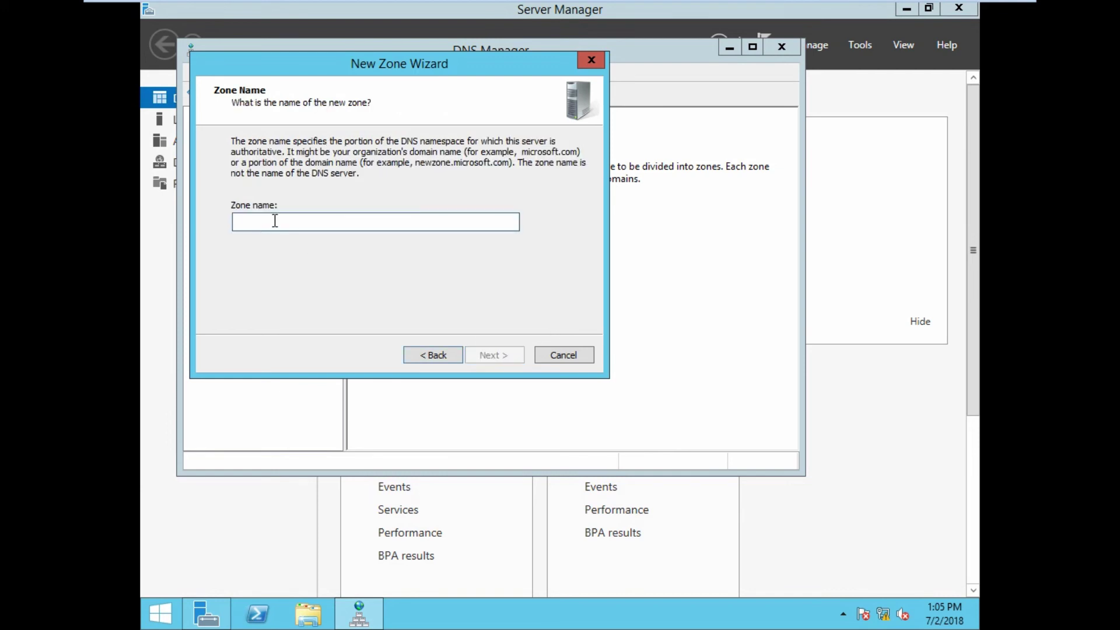
# Step: Name the new forward lookup zone teja.com and proceed to the zone file settings
pyautogui.write('tes')
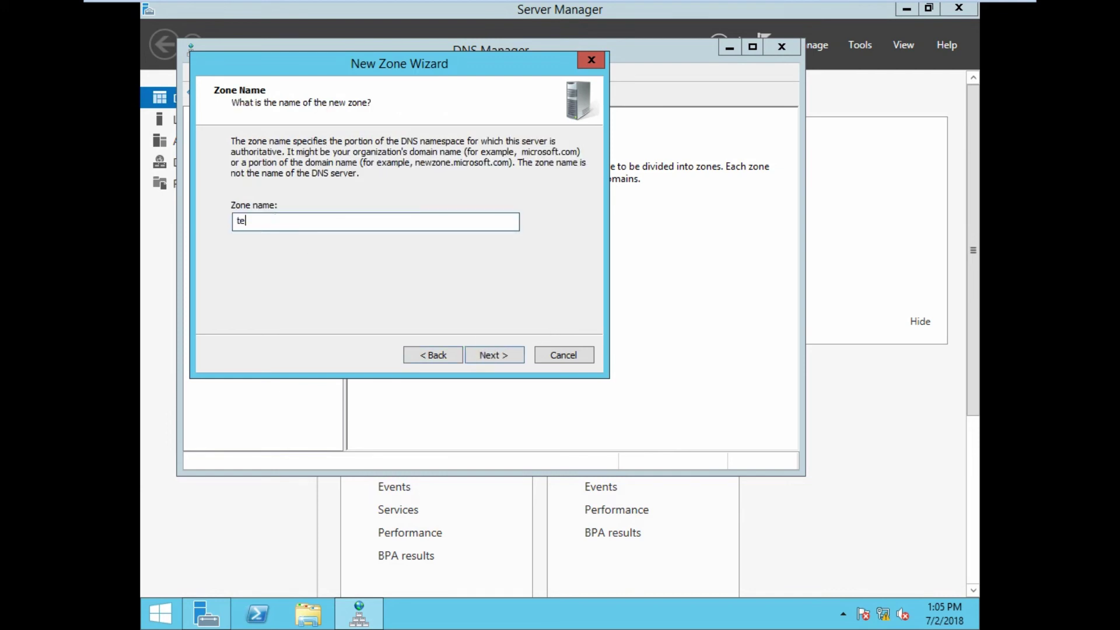
pyautogui.press('BackSpace')
pyautogui.press('BackSpace')
pyautogui.write('test')
pyautogui.moveTo(267, 223); pyautogui.dragTo(230, 223)
pyautogui.write('teja.com')
pyautogui.click(493, 354)
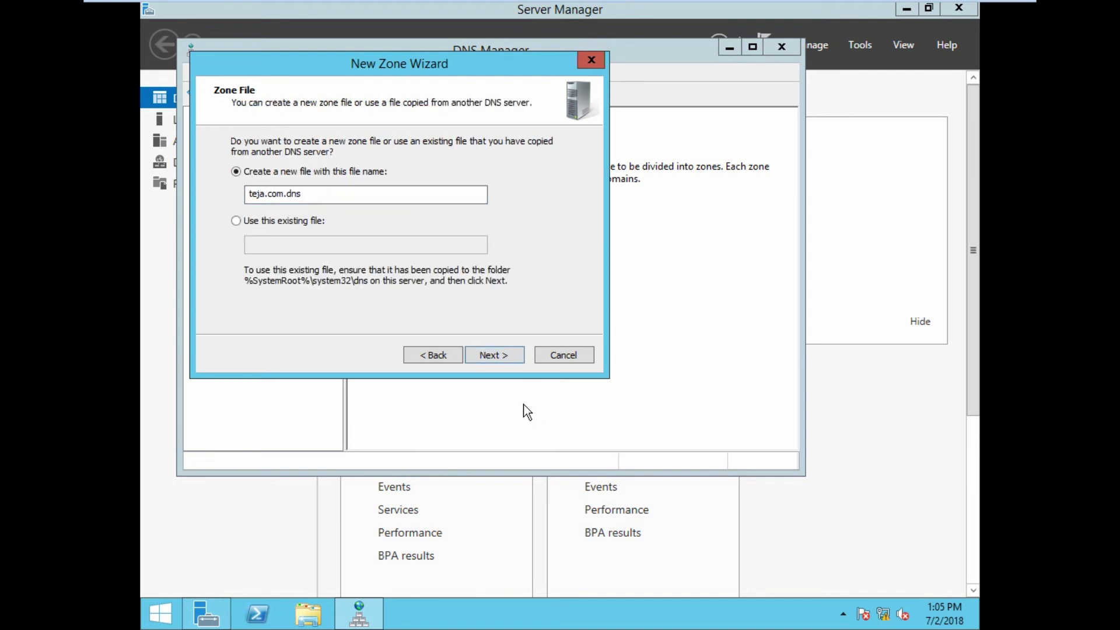
# Step: Finish the zone with the new file teja.com.dns and dynamic updates disallowed, and view the records in teja.com
pyautogui.click(496, 357)
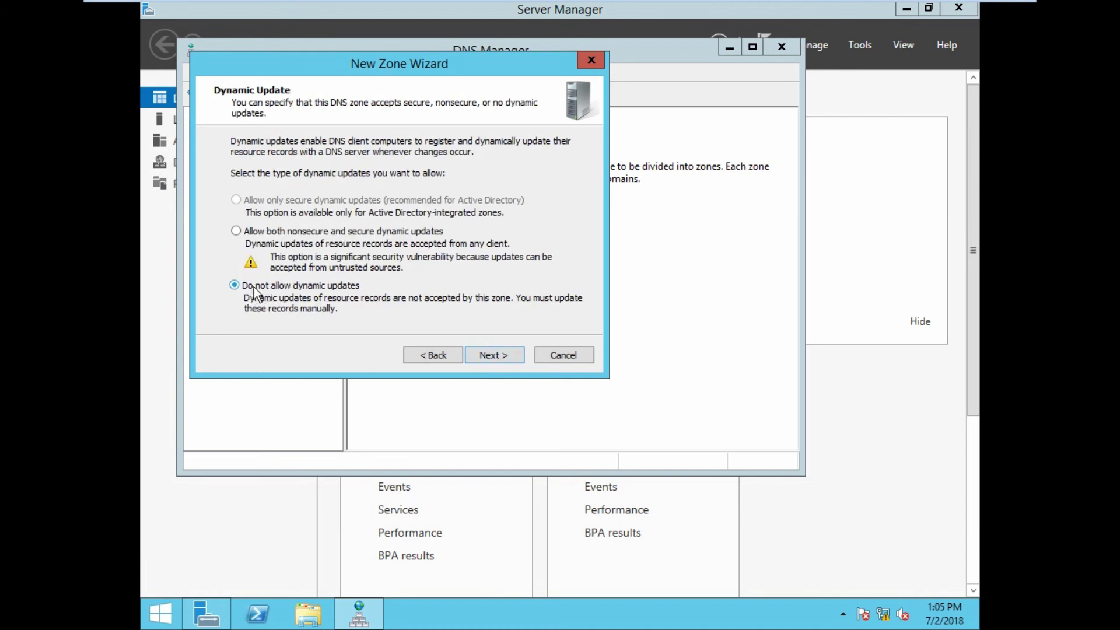
pyautogui.click(513, 356)
pyautogui.click(505, 357)
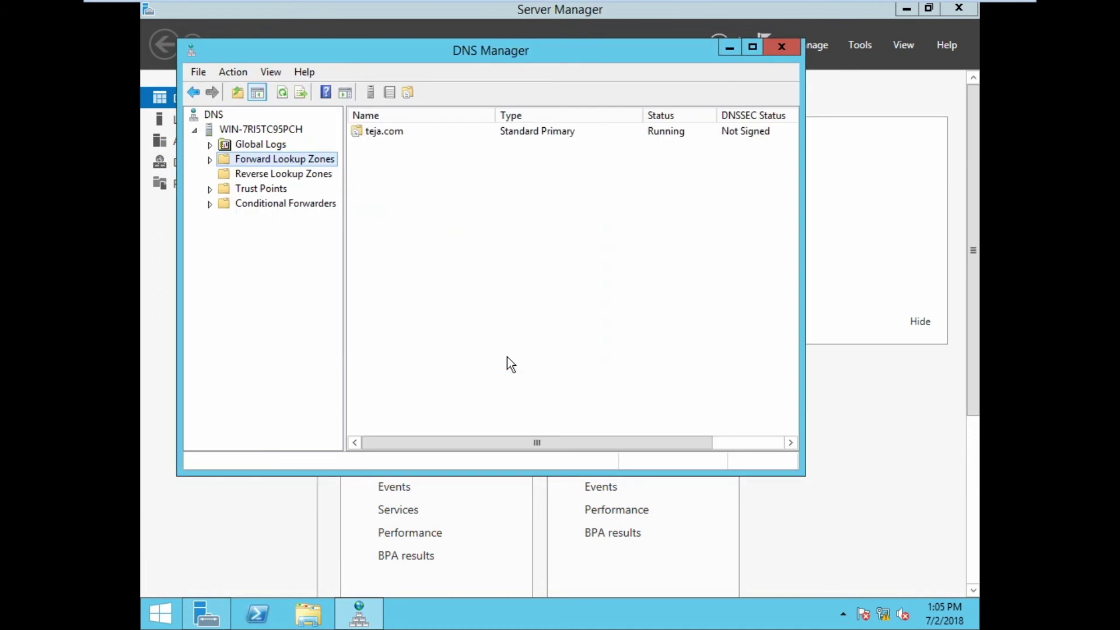
pyautogui.click(209, 159)
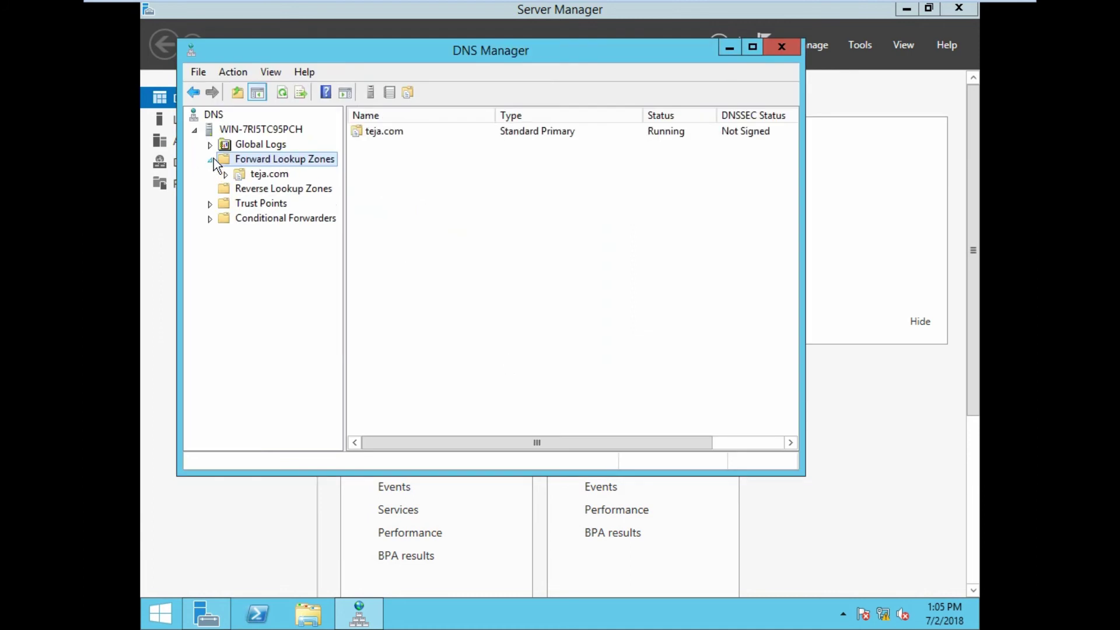
pyautogui.click(269, 173)
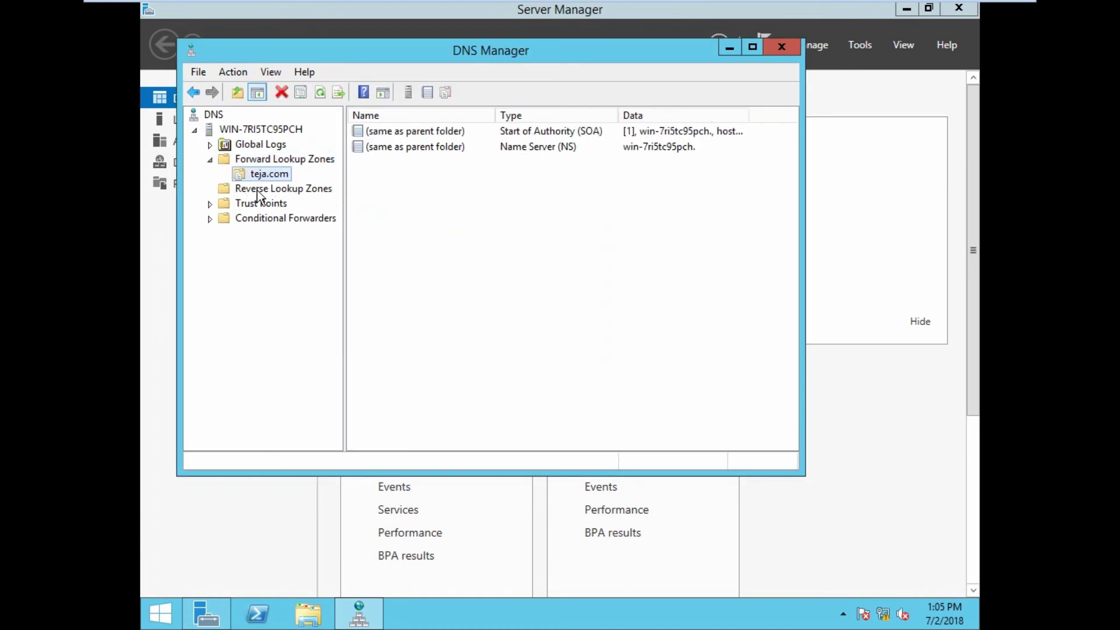
# Step: Start a new reverse lookup zone as a primary zone for IPv4 addresses
pyautogui.click(260, 188)
pyautogui.rightClick(260, 188)
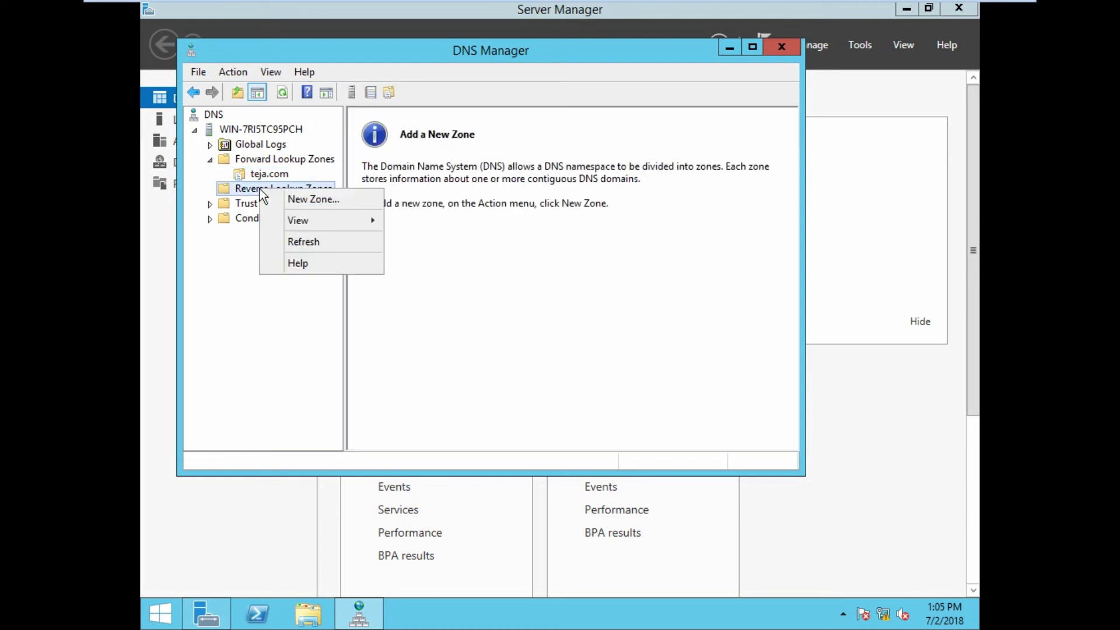
pyautogui.click(306, 194)
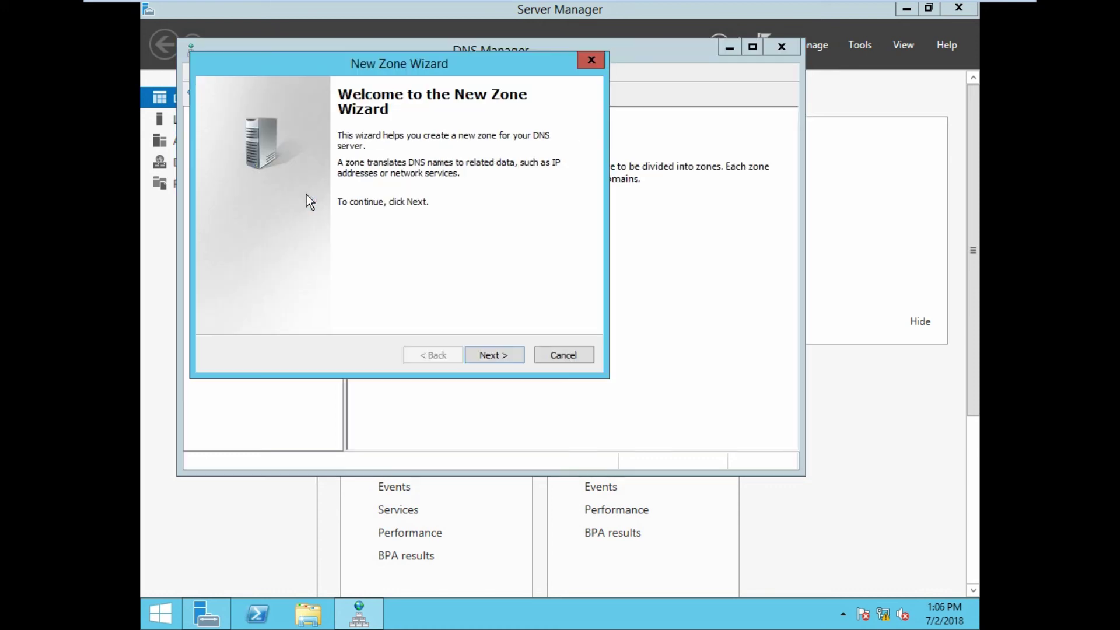
pyautogui.click(500, 357)
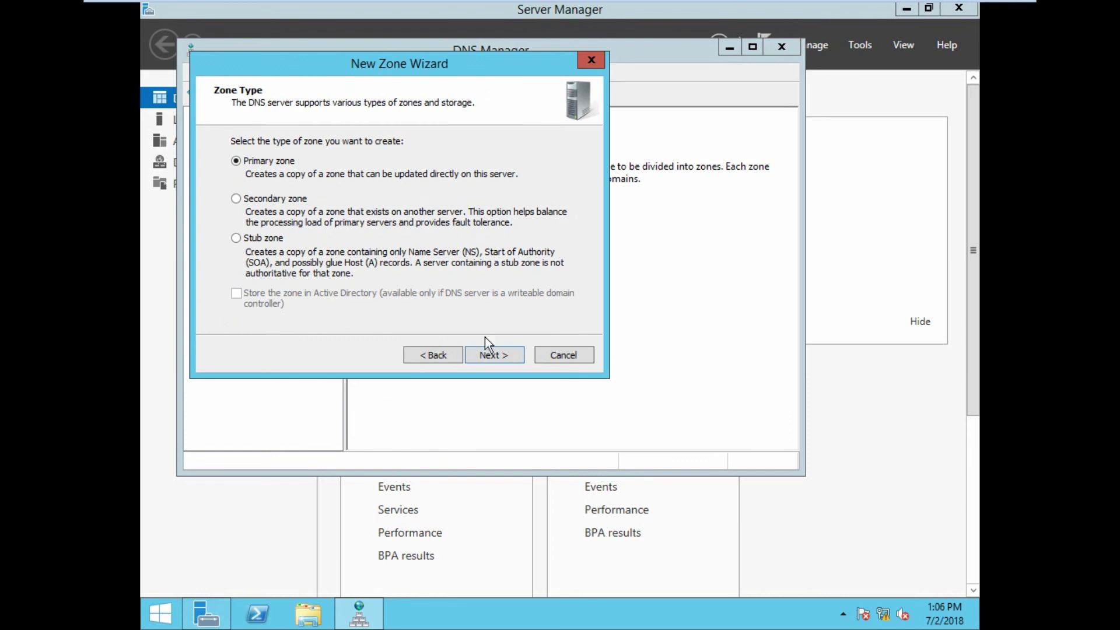
pyautogui.click(500, 357)
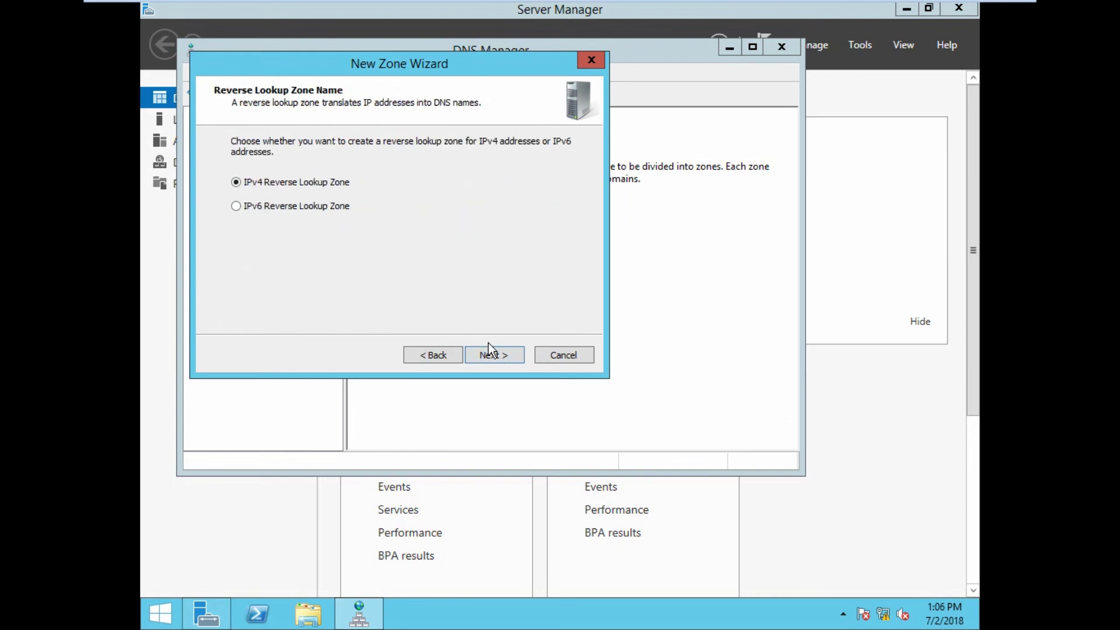
pyautogui.click(490, 353)
# Step: Create the reverse zone with network ID 10.10.10, a new zone file 10.10.10.in-addr.arpa.dns and dynamic updates disallowed
pyautogui.click(268, 174)
pyautogui.write('10.10.10')
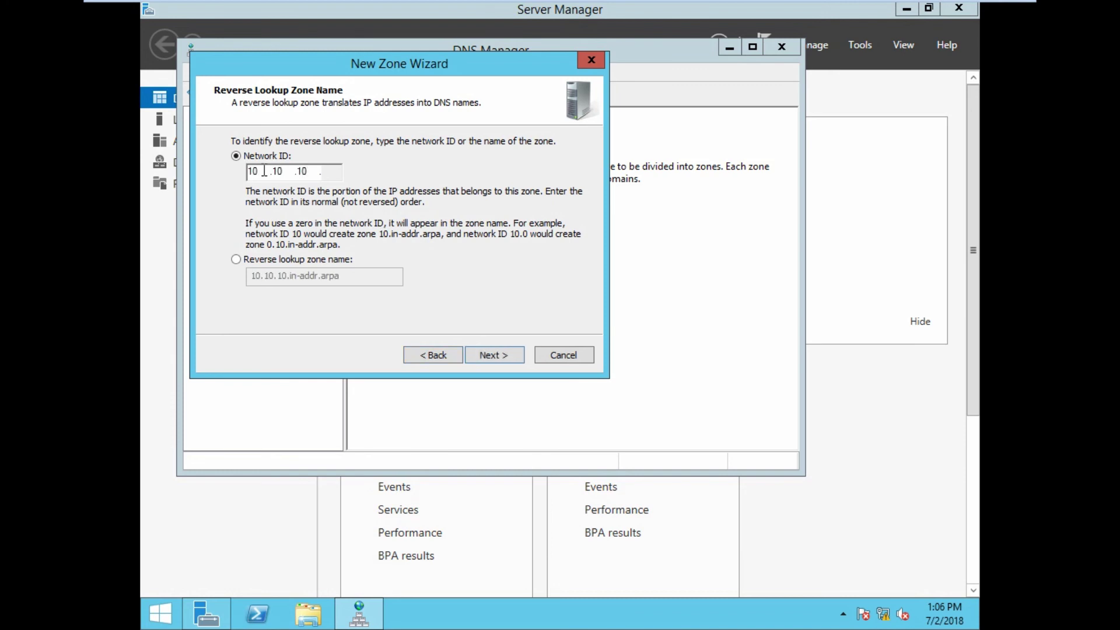
pyautogui.click(512, 354)
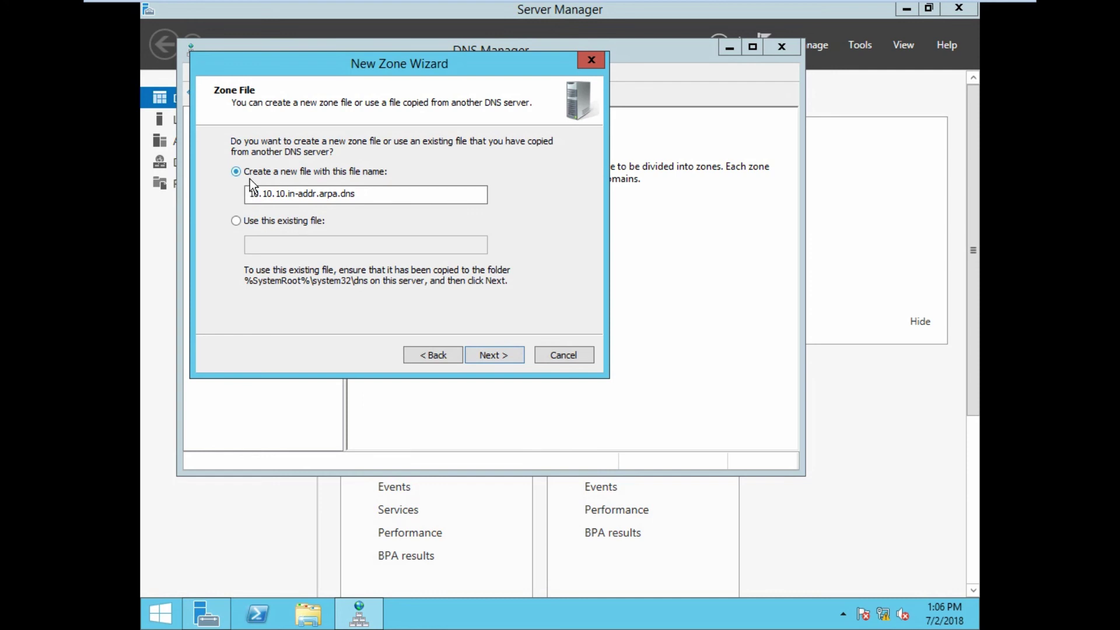
pyautogui.click(509, 354)
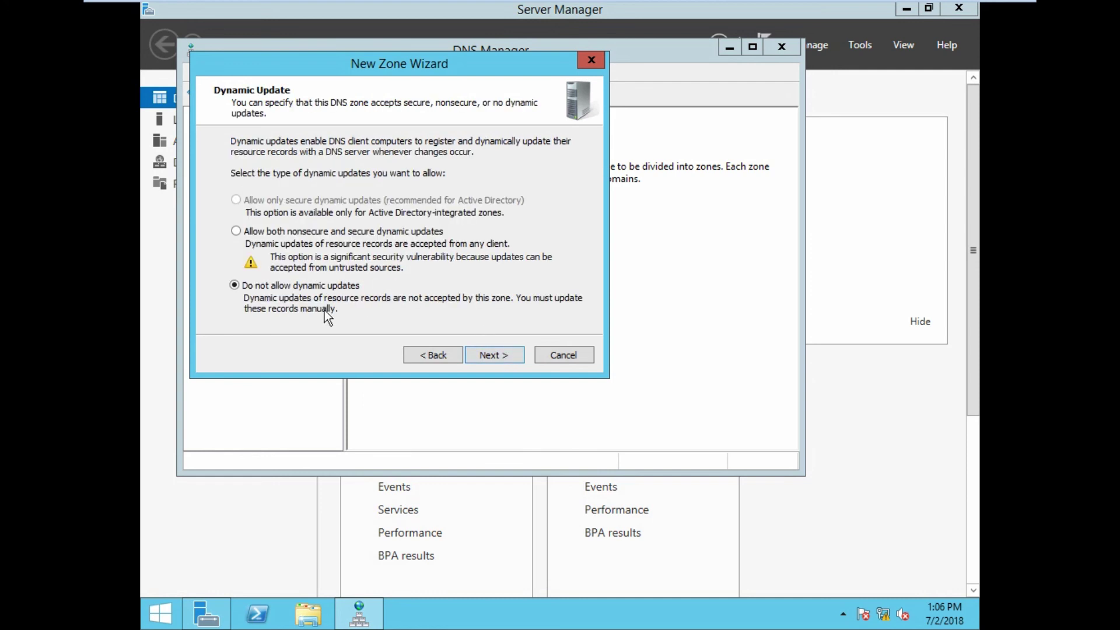
pyautogui.click(515, 353)
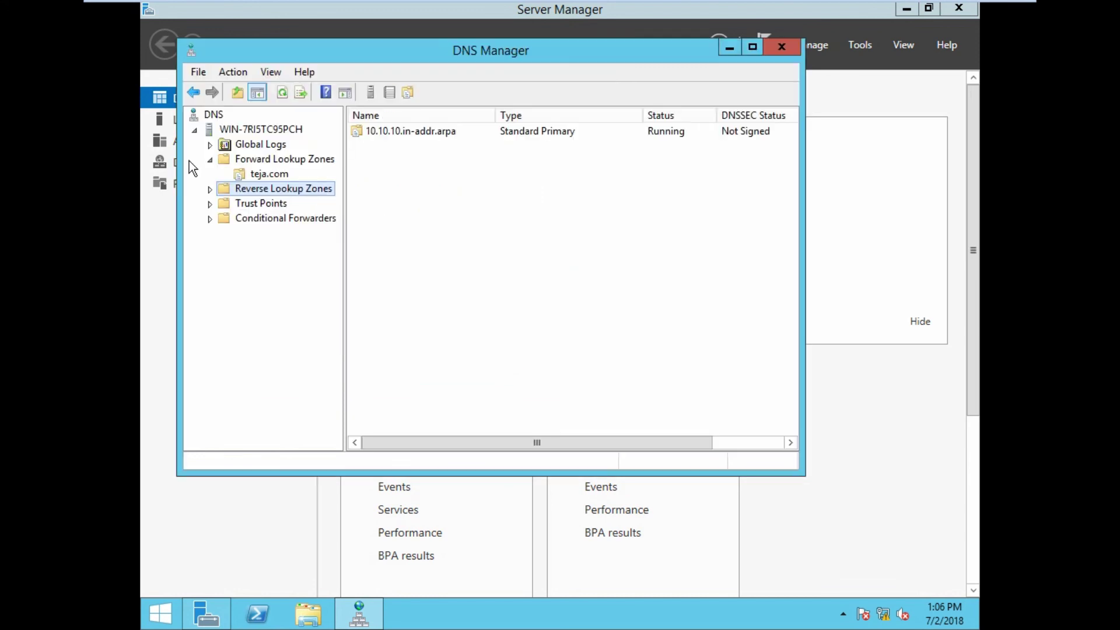
# Step: In the 10.10.10.in-addr.arpa zone, resolve the IP address of the name server record and save the zone properties
pyautogui.click(209, 189)
pyautogui.click(260, 204)
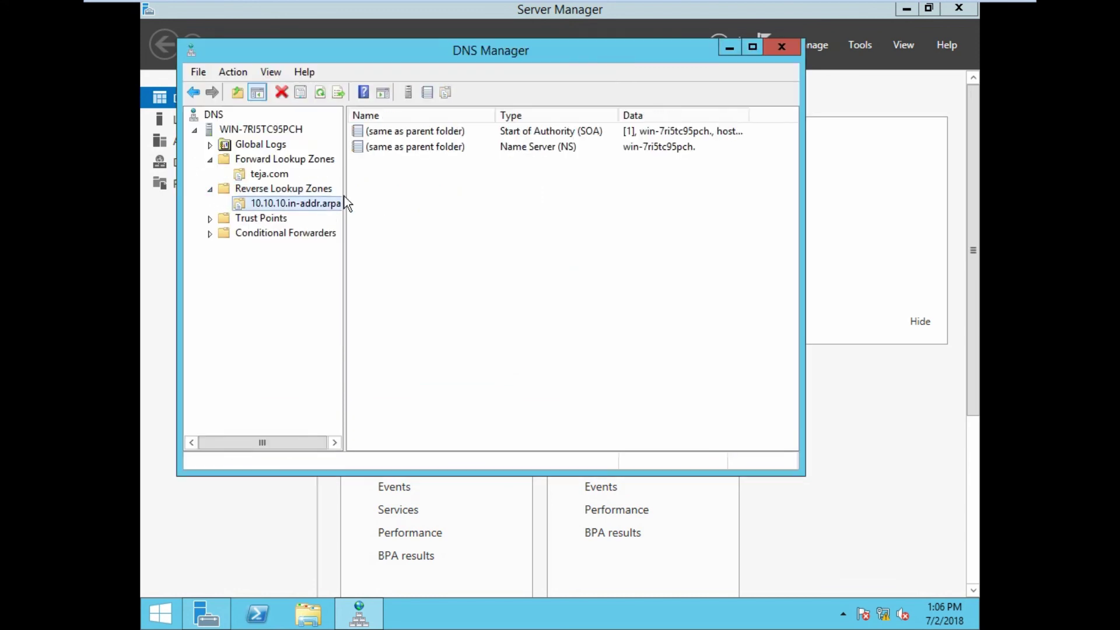
pyautogui.doubleClick(530, 143)
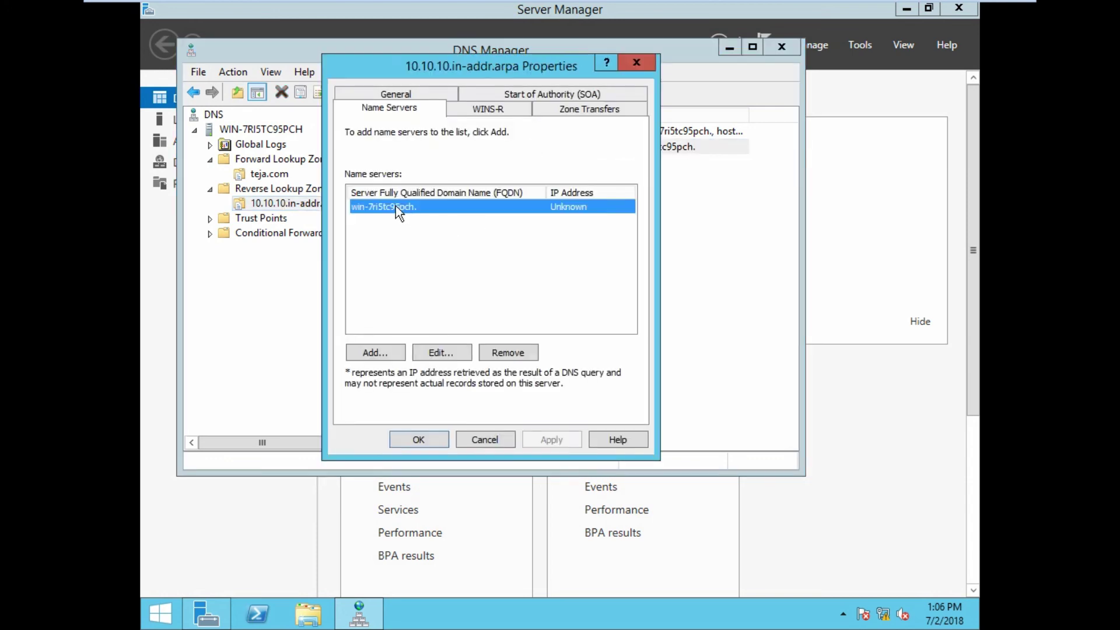
pyautogui.click(436, 353)
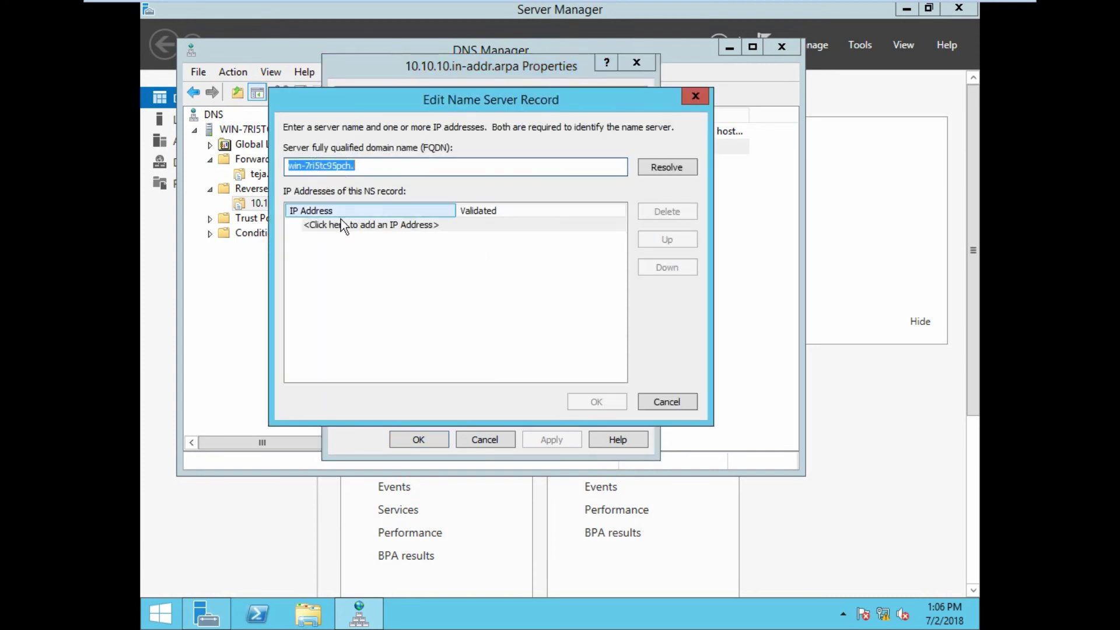
pyautogui.click(680, 169)
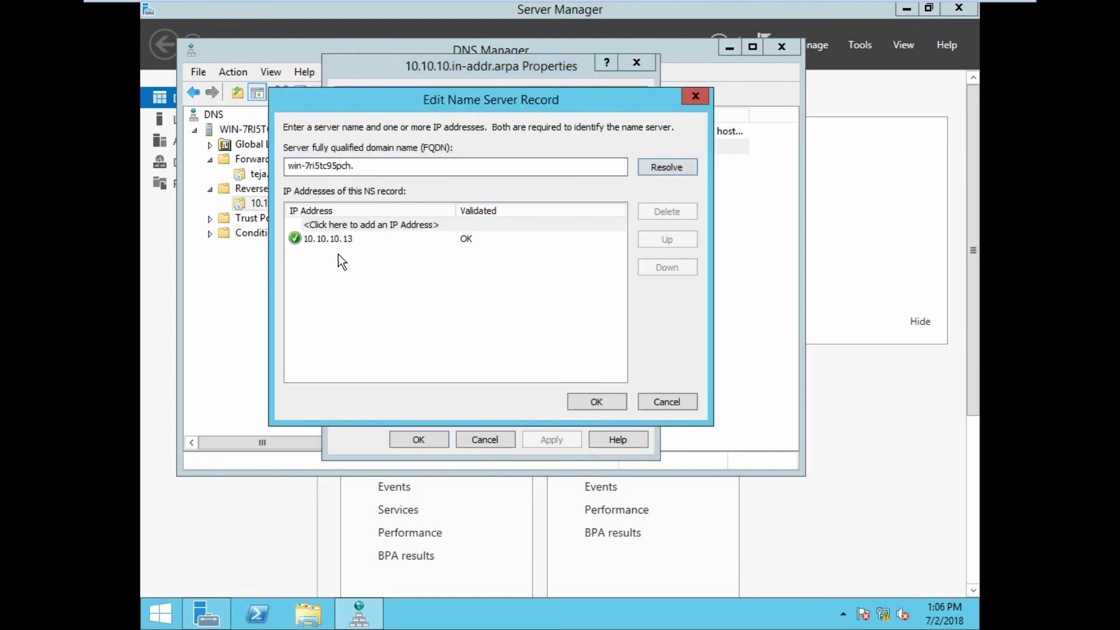
pyautogui.click(607, 408)
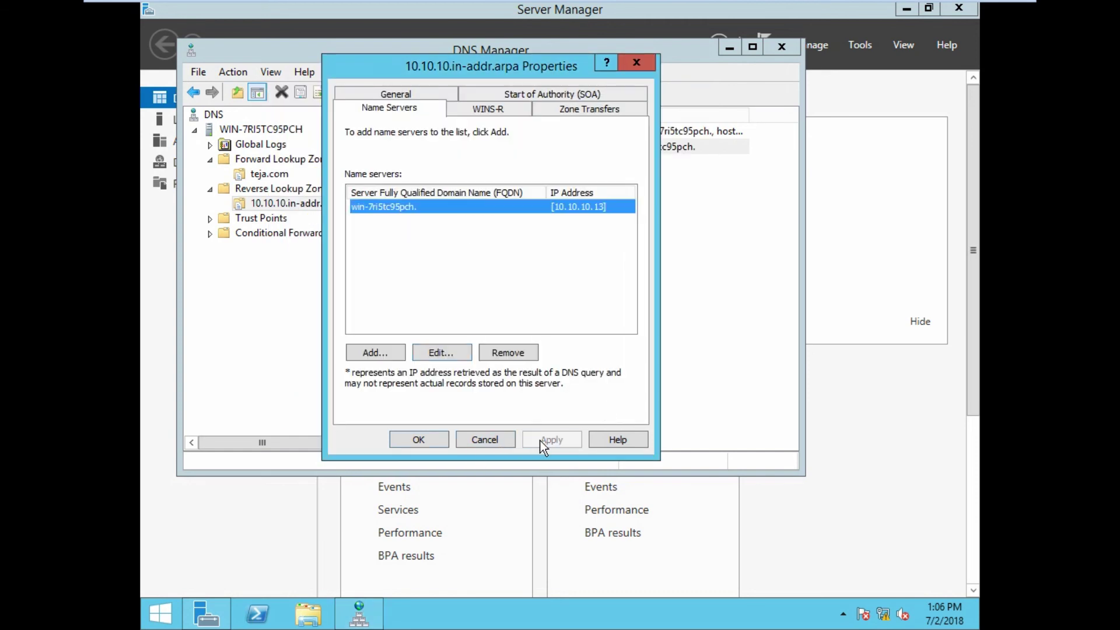
pyautogui.click(413, 440)
# Step: In the teja.com forward zone, resolve the IP address of the name server record and apply the change
pyautogui.click(266, 175)
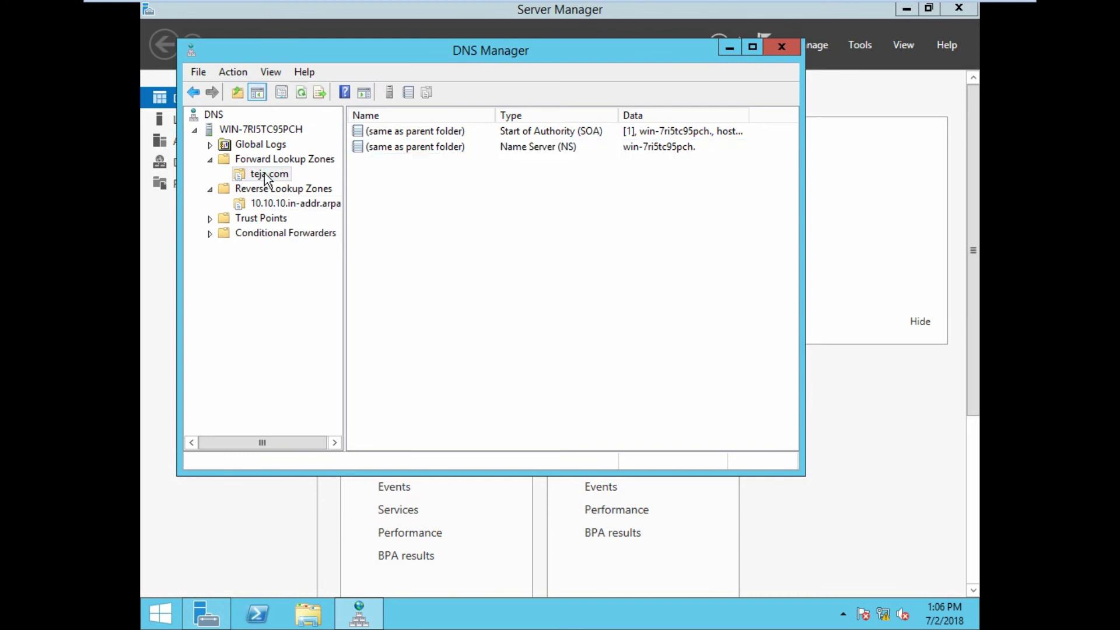
pyautogui.doubleClick(548, 151)
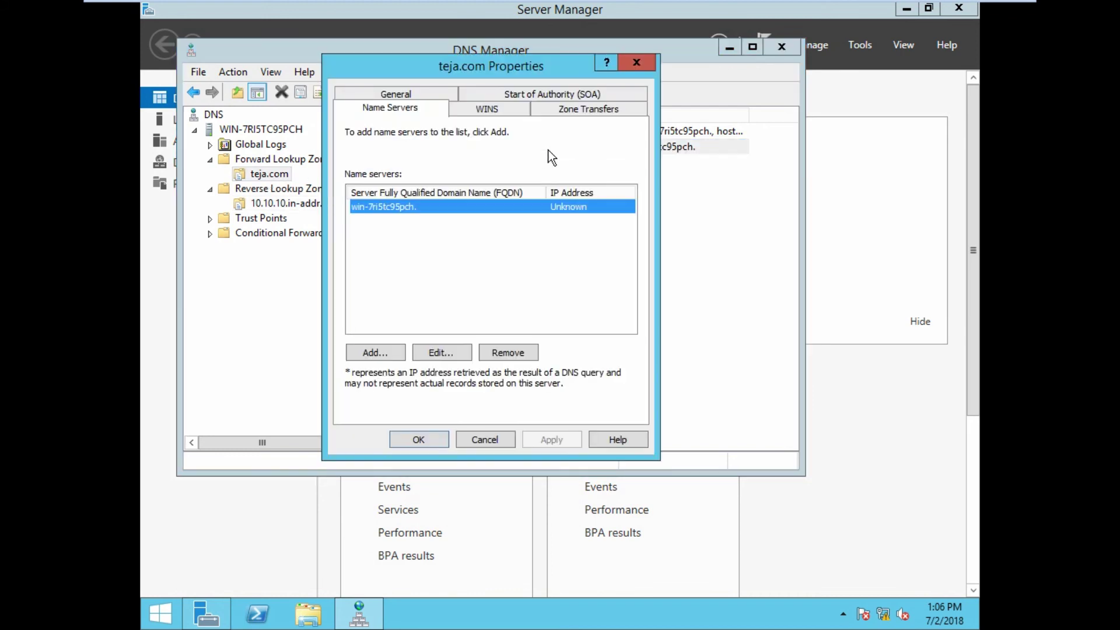
pyautogui.click(449, 351)
pyautogui.click(678, 173)
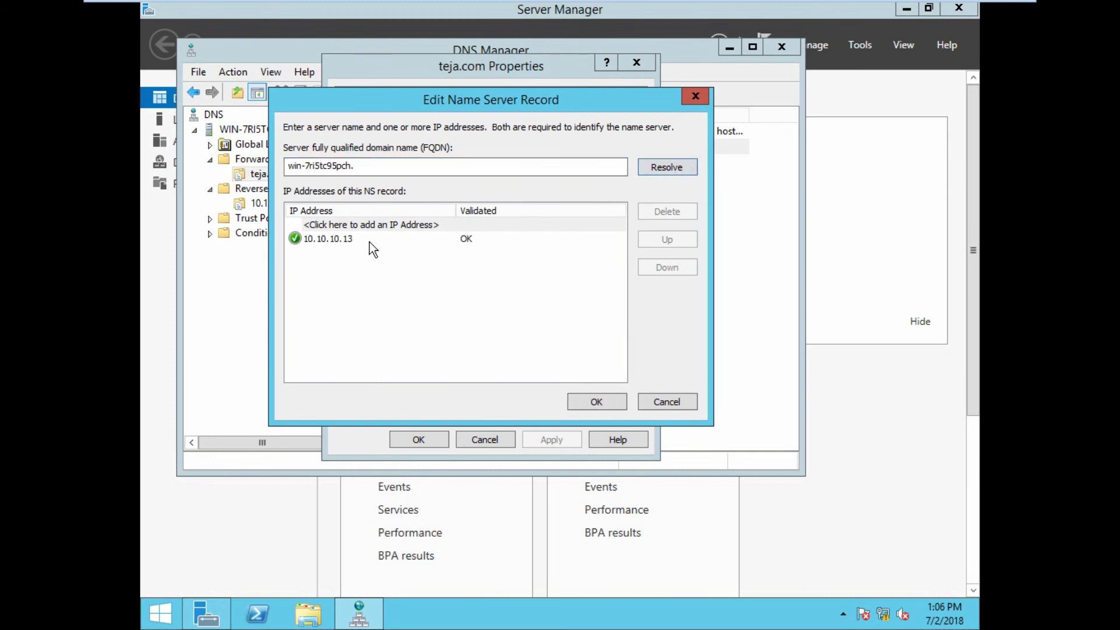
pyautogui.click(583, 401)
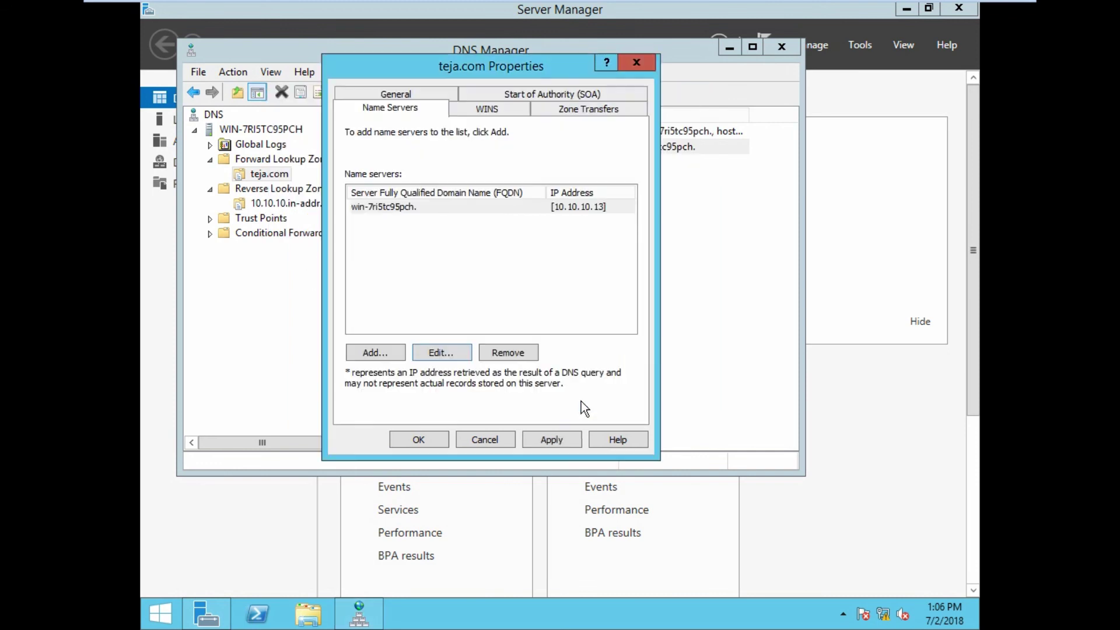
pyautogui.click(539, 438)
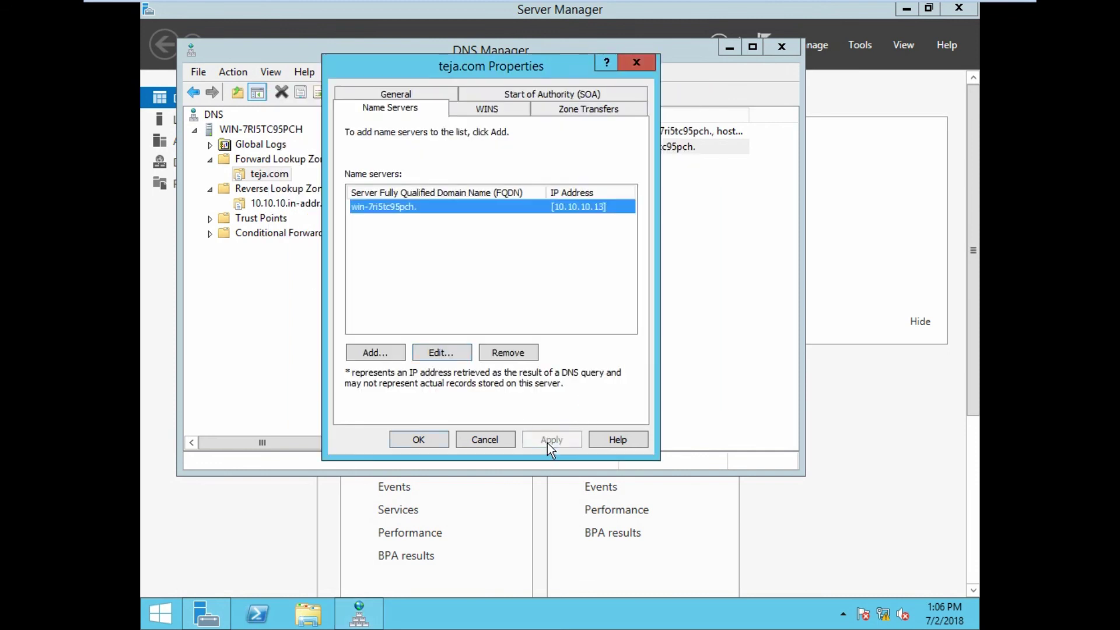
# Step: Close the zone properties and try to add a teja.com host named DNS SERVER with IP address 10.10.10.13 and an associated pointer record
pyautogui.click(433, 439)
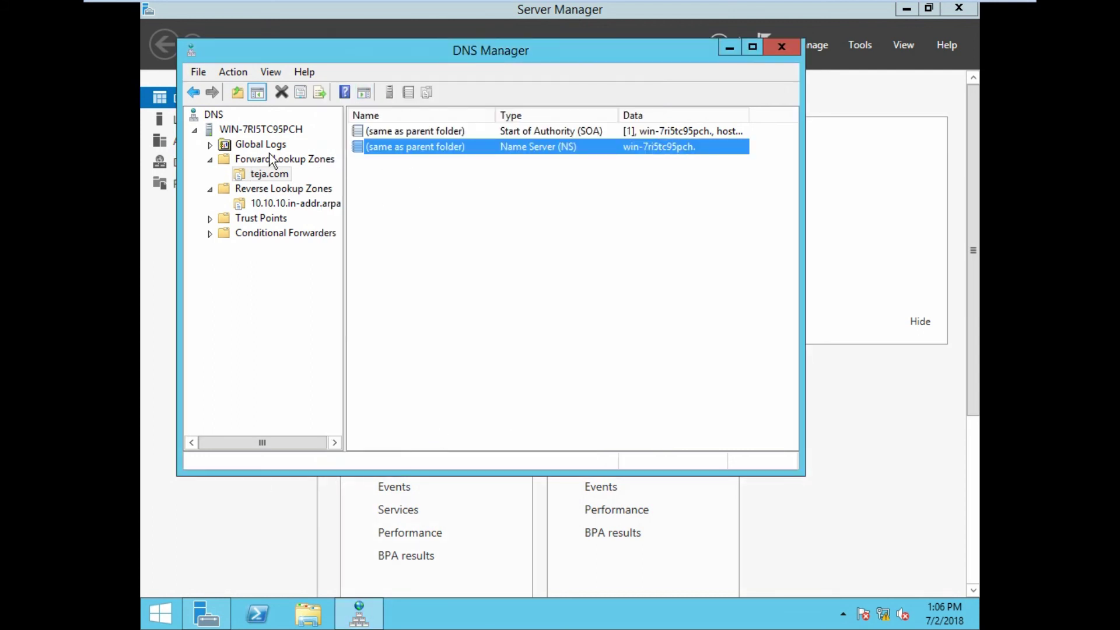
pyautogui.rightClick(261, 176)
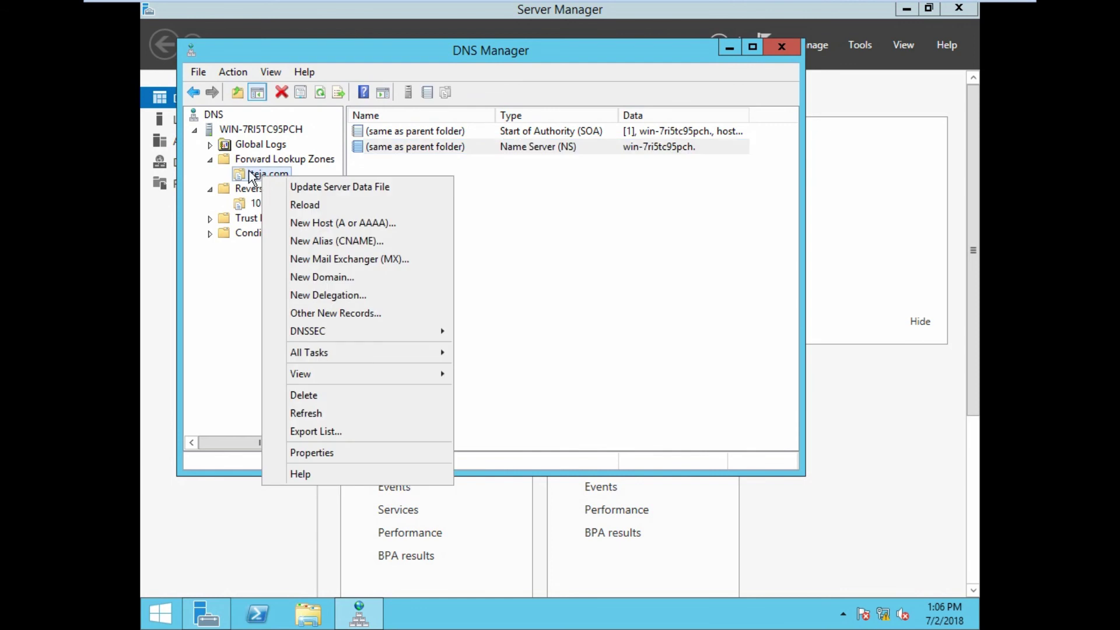
pyautogui.click(333, 222)
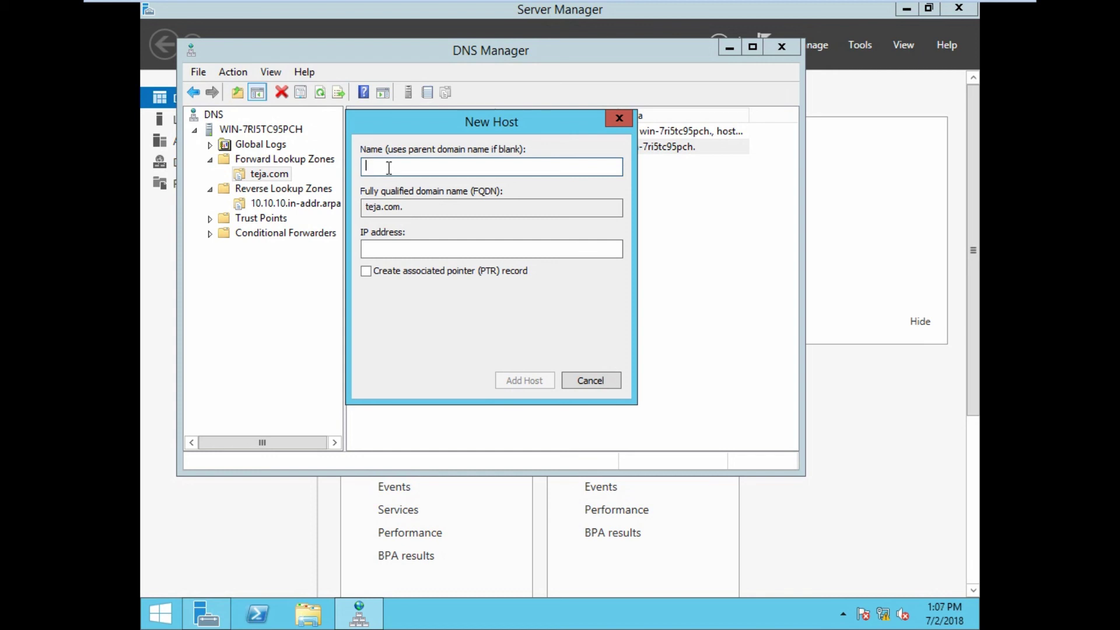
pyautogui.write('DNS SERVER')
pyautogui.press('Tab')
pyautogui.write('10.10.10.13')
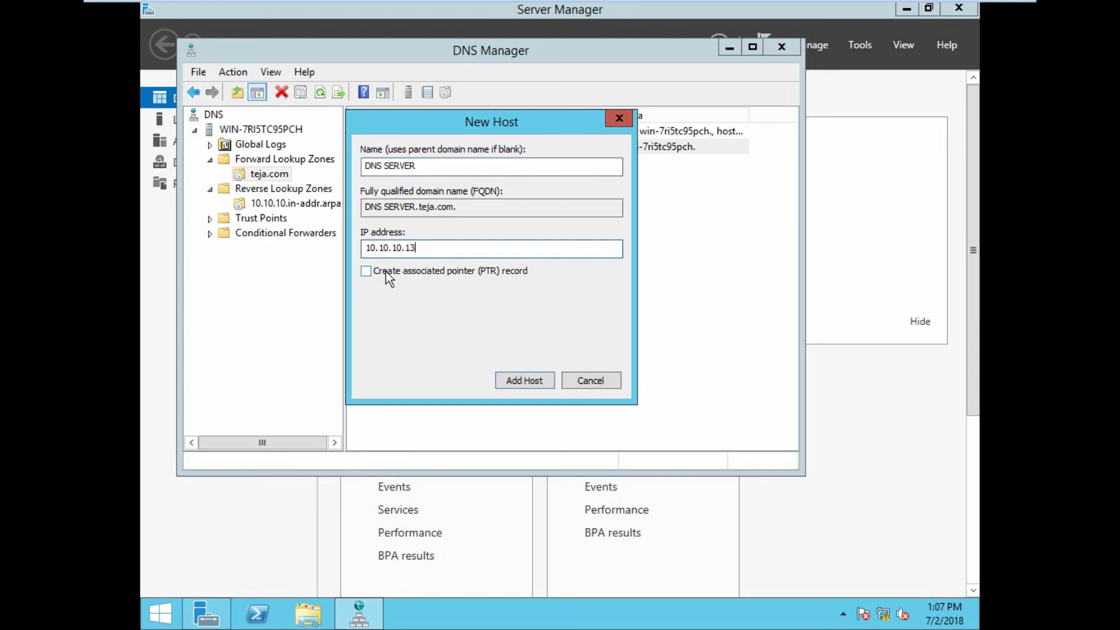
pyautogui.click(363, 270)
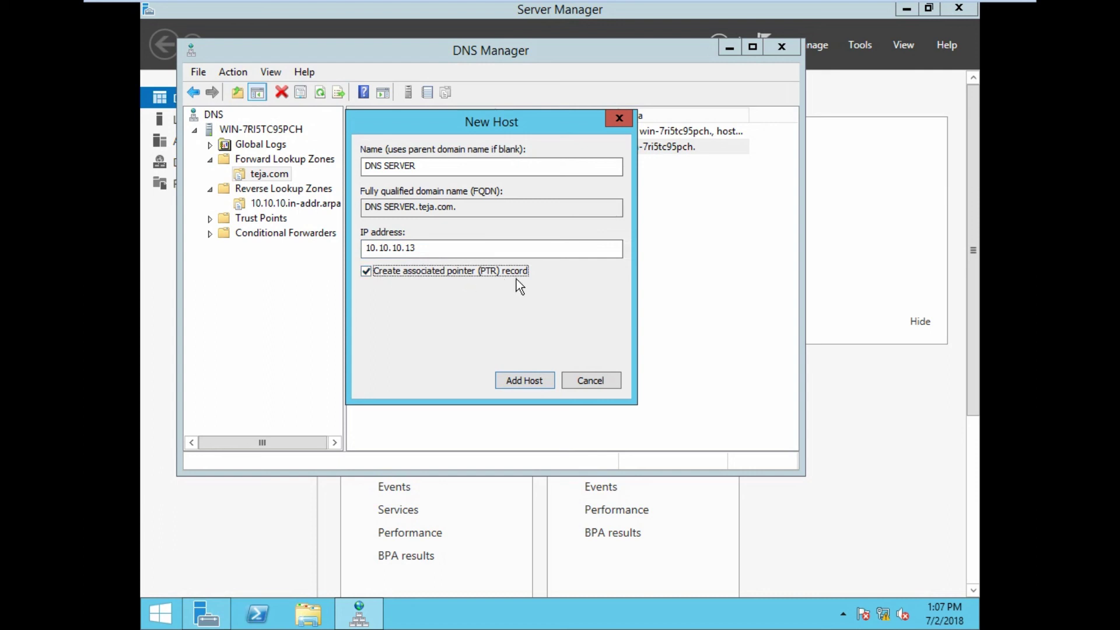
pyautogui.click(531, 379)
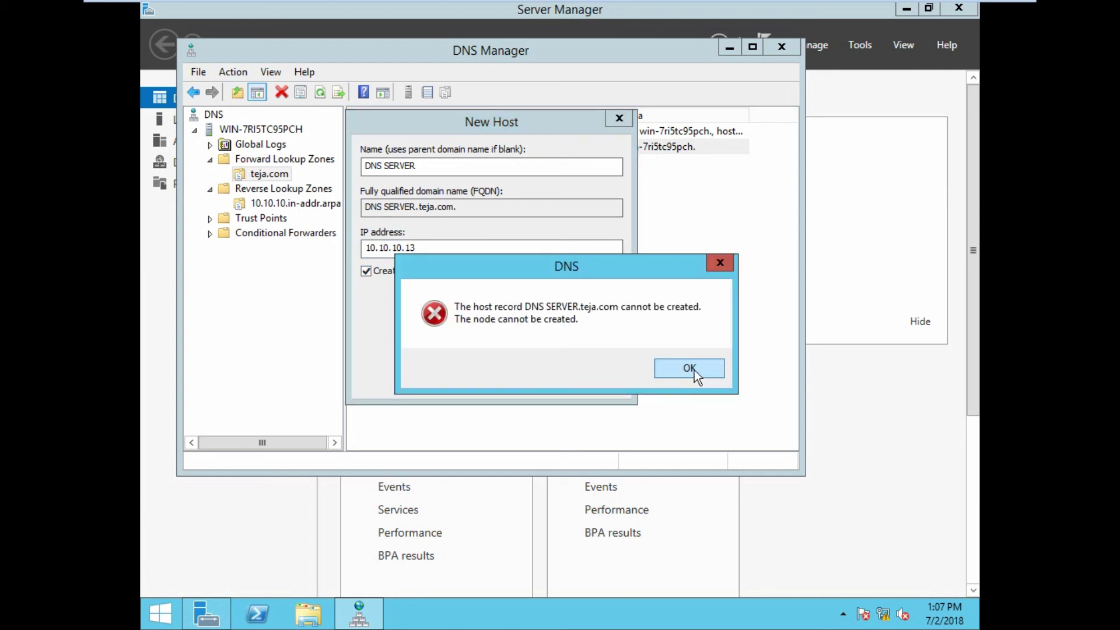
# Step: Correct the new host's name to DNSSERVER, add the host record to teja.com and finish adding hosts
pyautogui.click(691, 368)
pyautogui.click(387, 166)
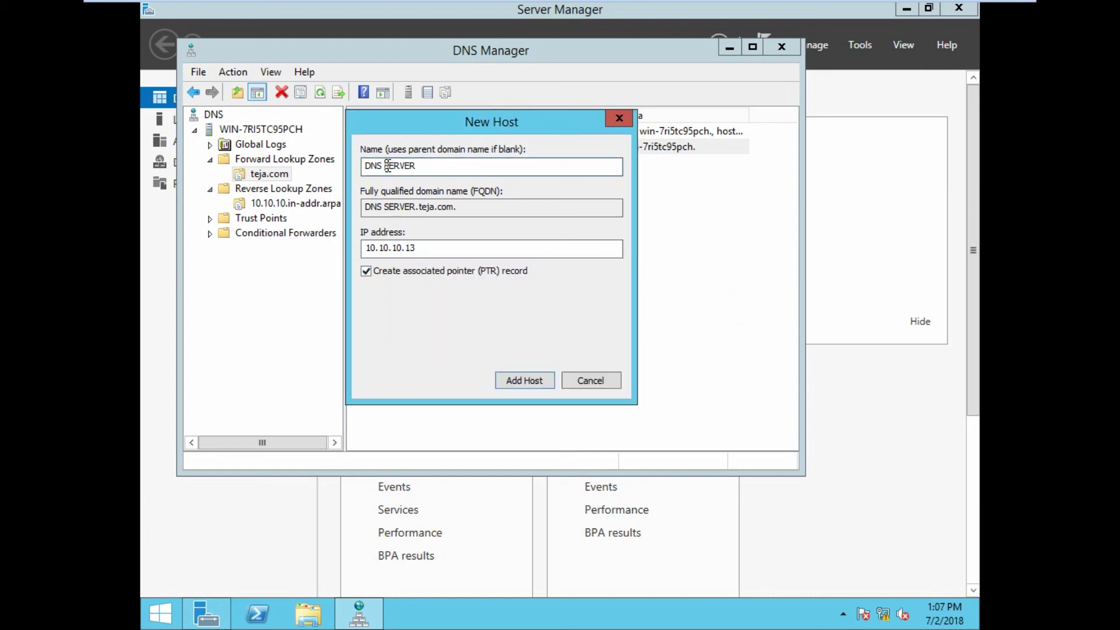
pyautogui.press('BackSpace')
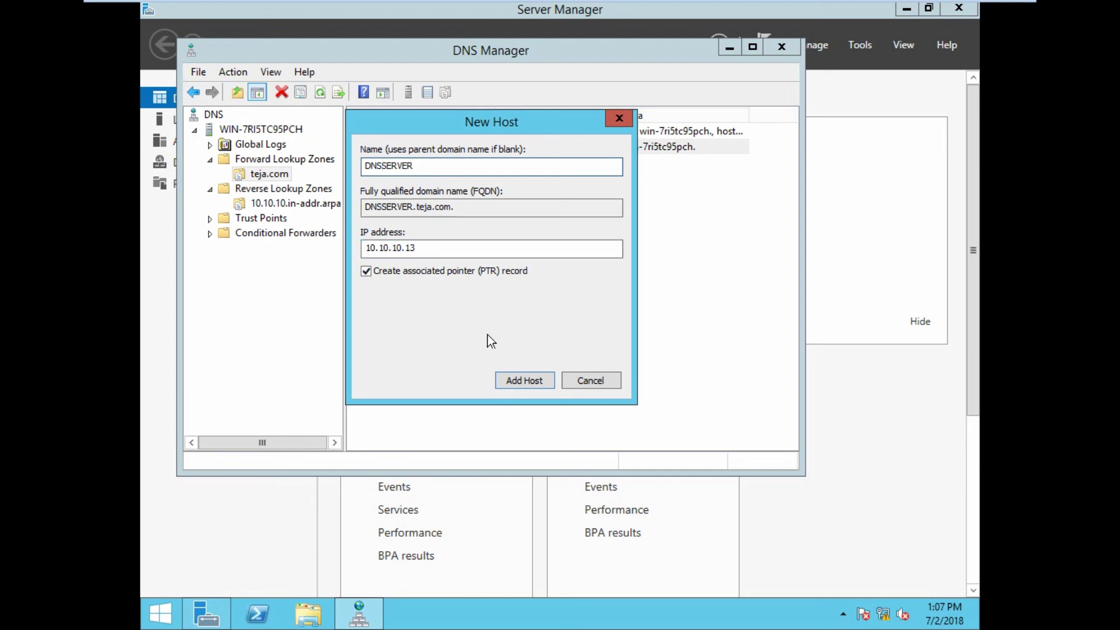
pyautogui.click(523, 381)
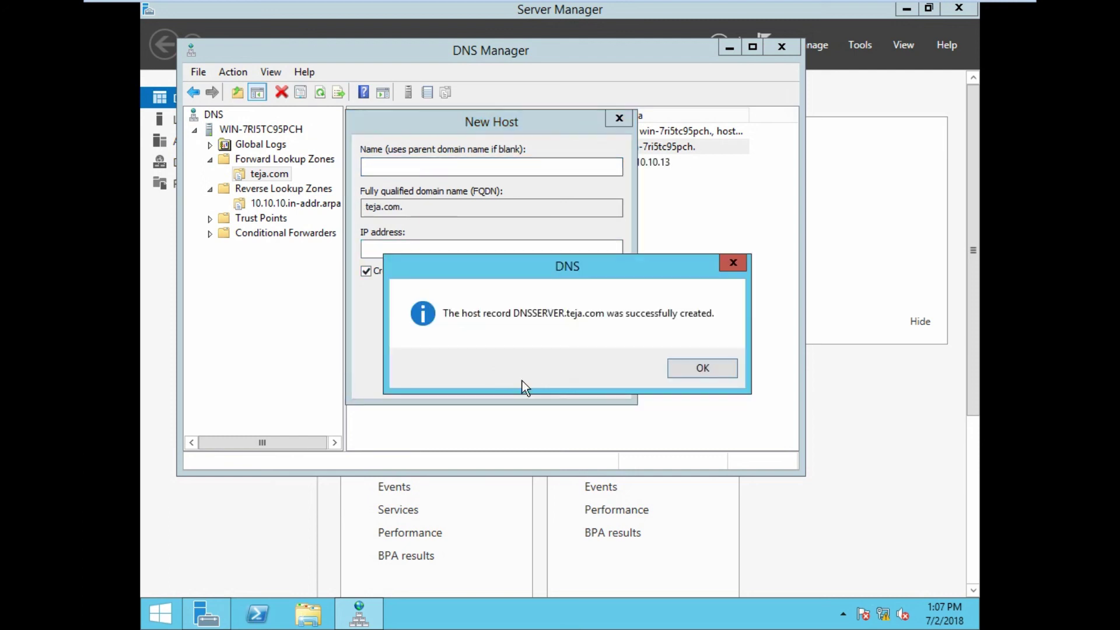
pyautogui.click(702, 369)
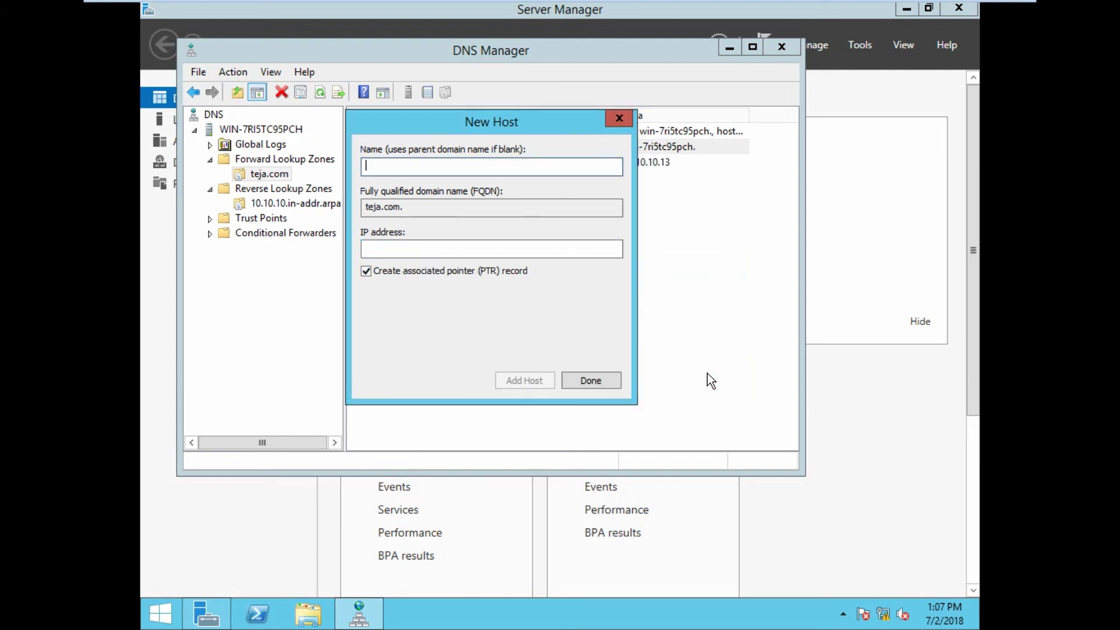
pyautogui.click(606, 385)
# Step: Refresh the records of the 10.10.10.in-addr.arpa zone, and close DNS Manager and Server Manager
pyautogui.click(314, 204)
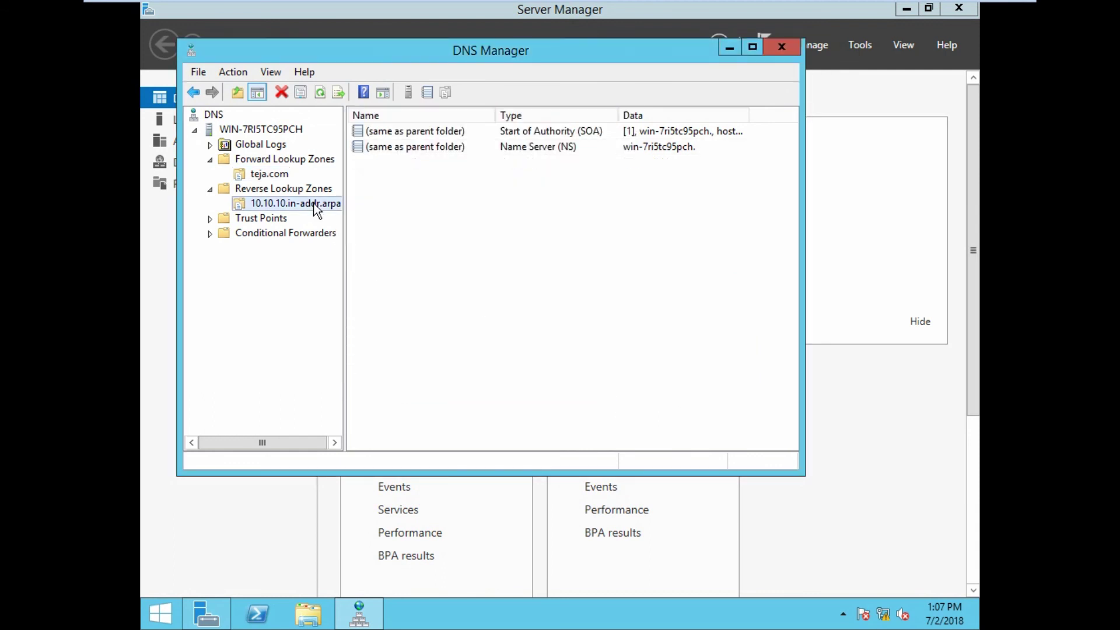
pyautogui.click(320, 93)
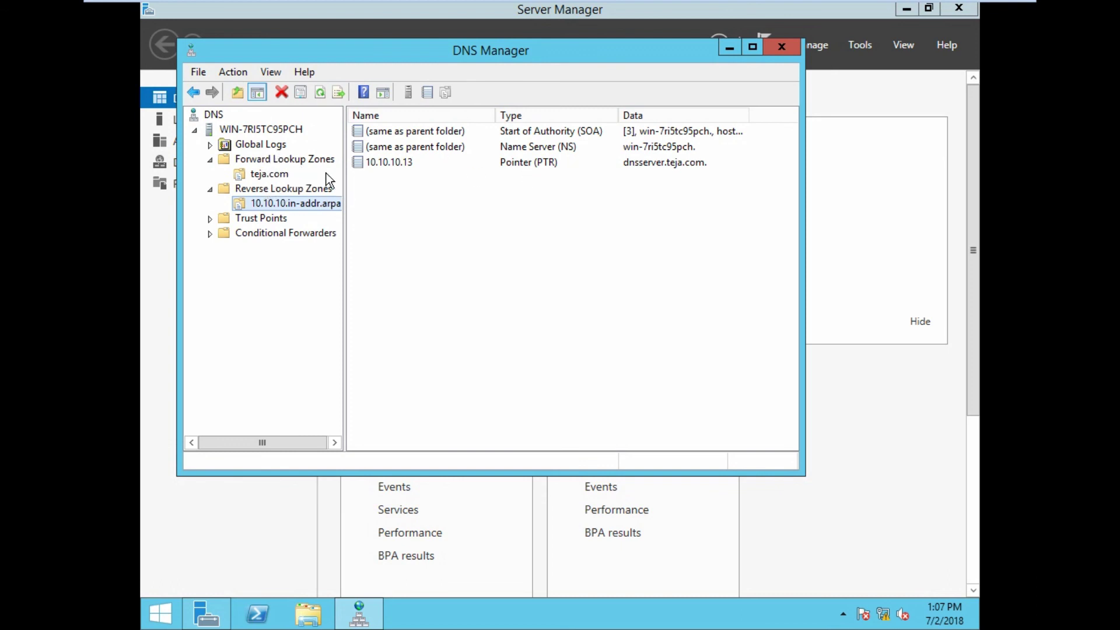
pyautogui.click(791, 45)
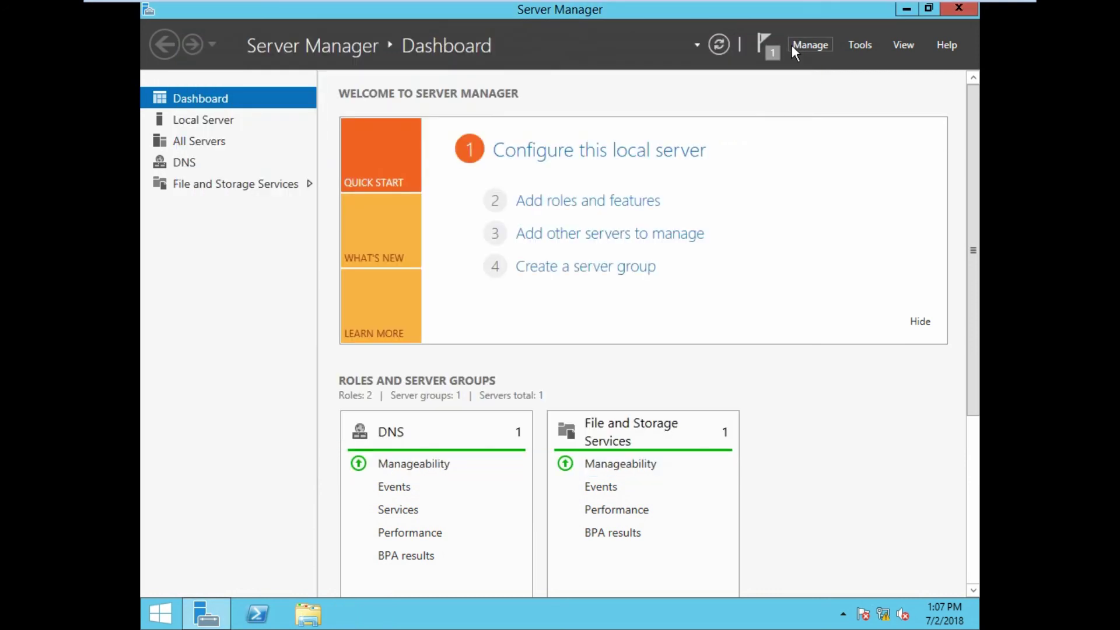
pyautogui.click(945, 15)
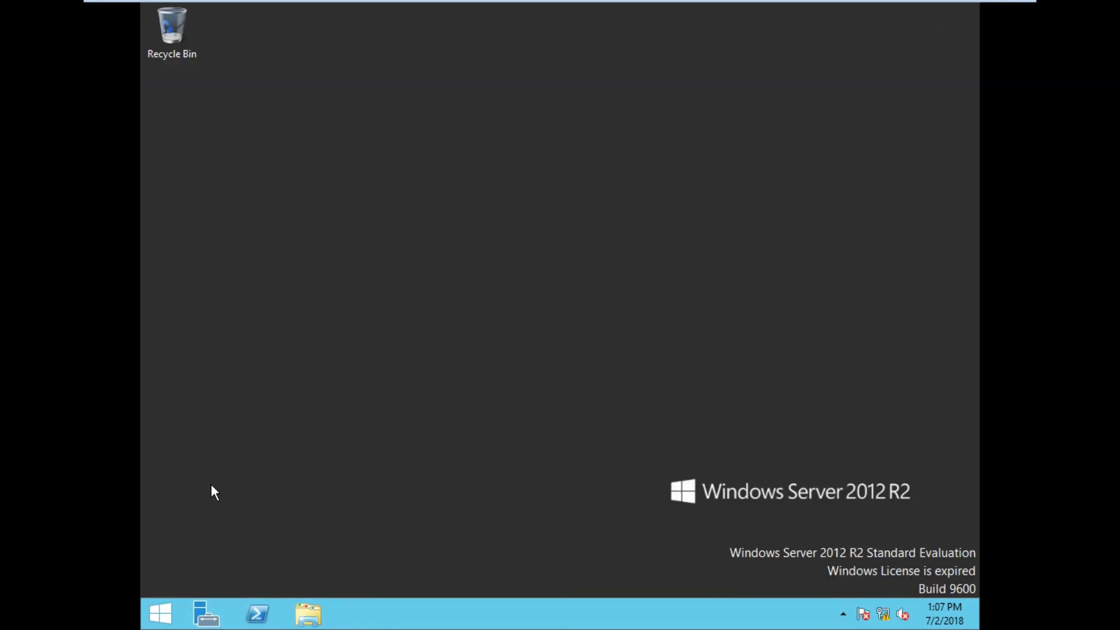
pyautogui.press('super+e')
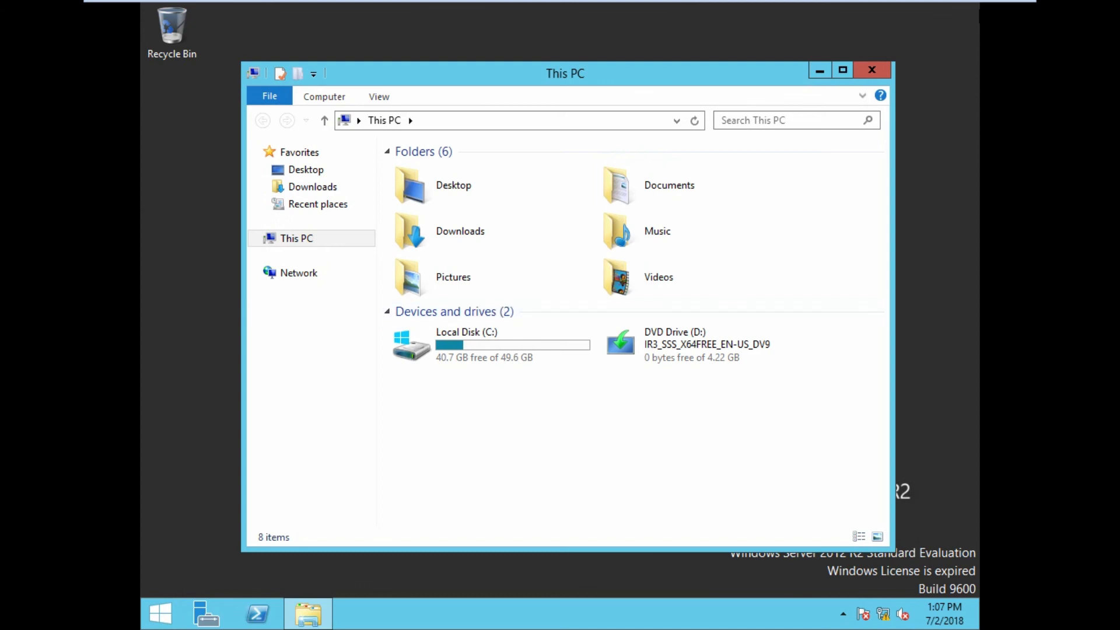
pyautogui.click(871, 69)
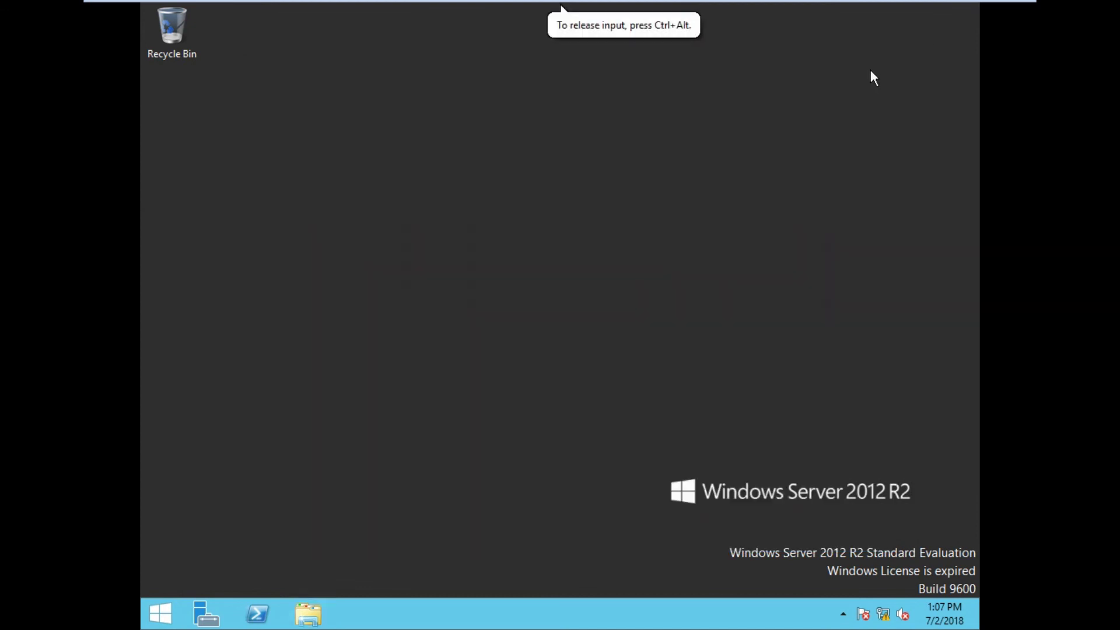
pyautogui.press('super+g')
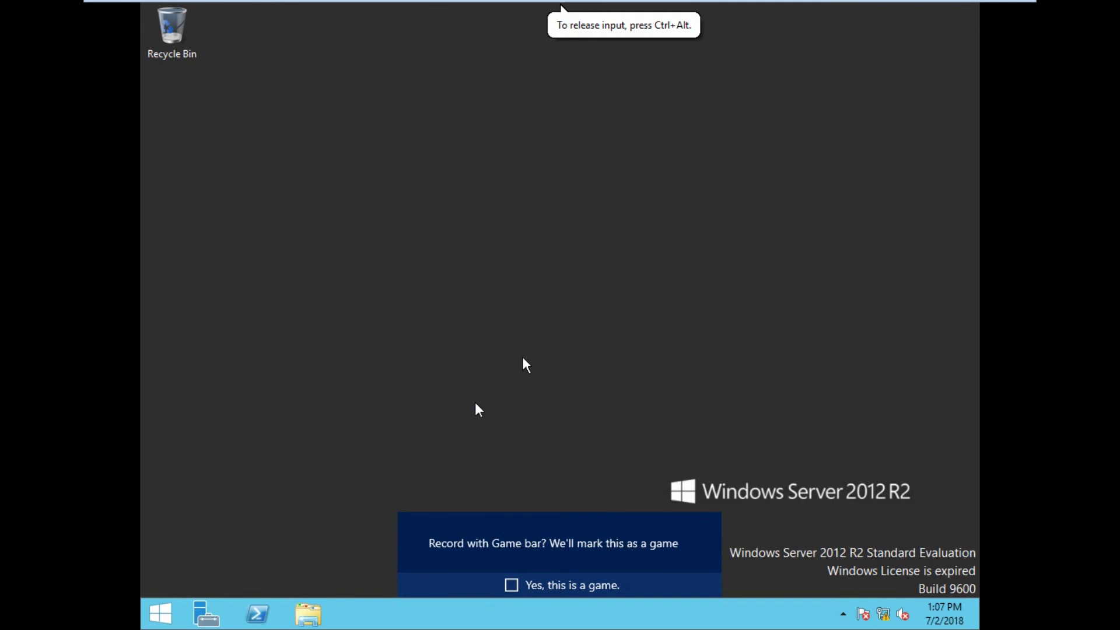
# Step: Open a Command Prompt and run nslookup to check the default DNS server
pyautogui.press('super+r')
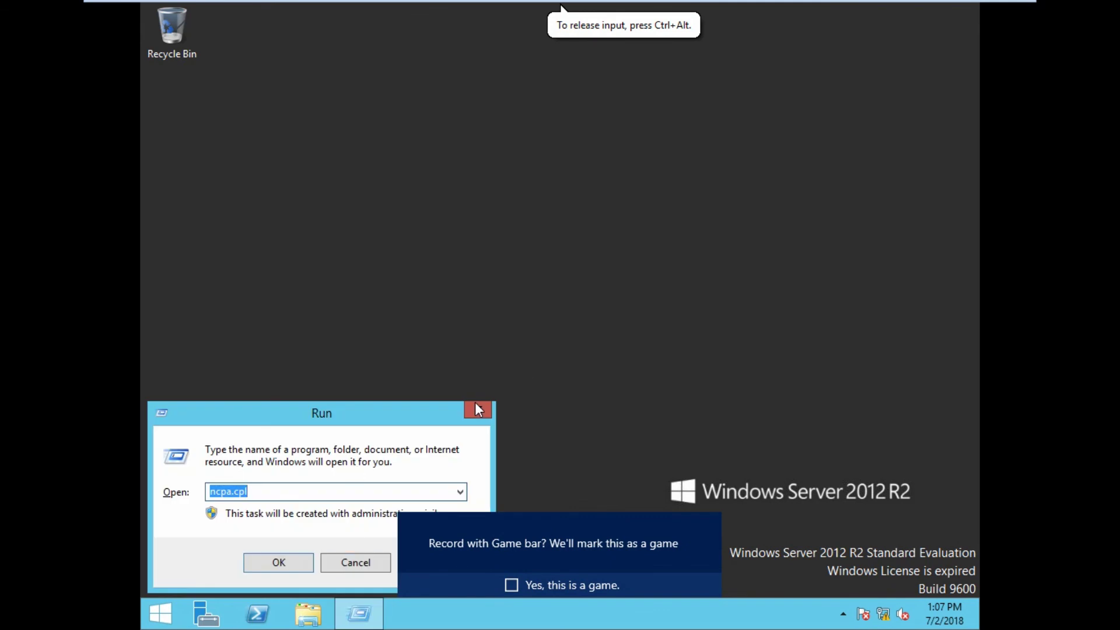
pyautogui.write('cmd')
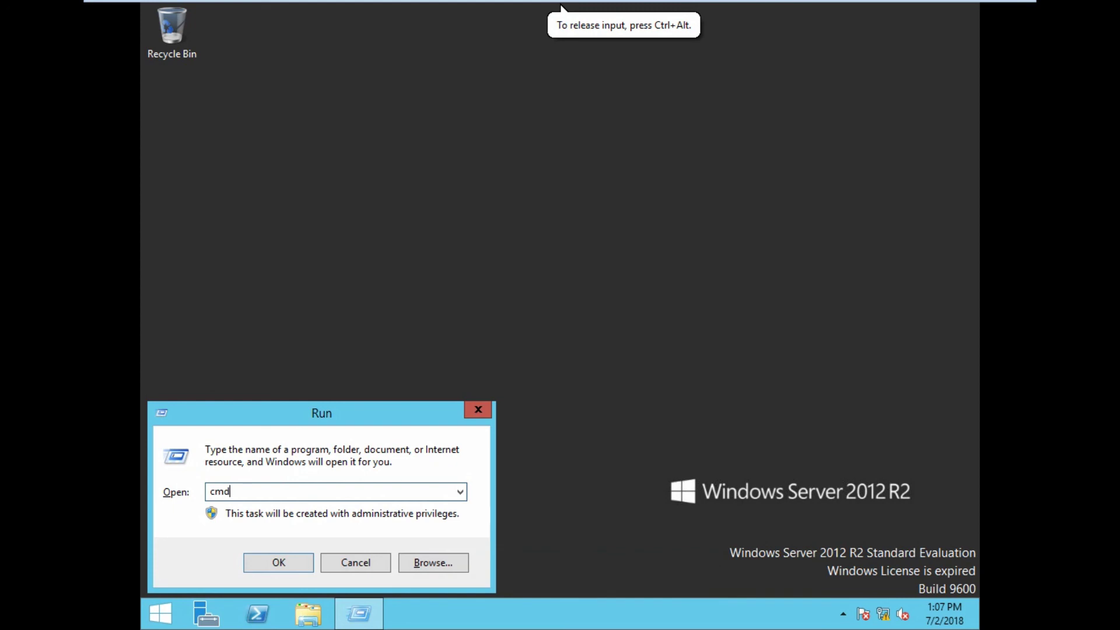
pyautogui.press('Return')
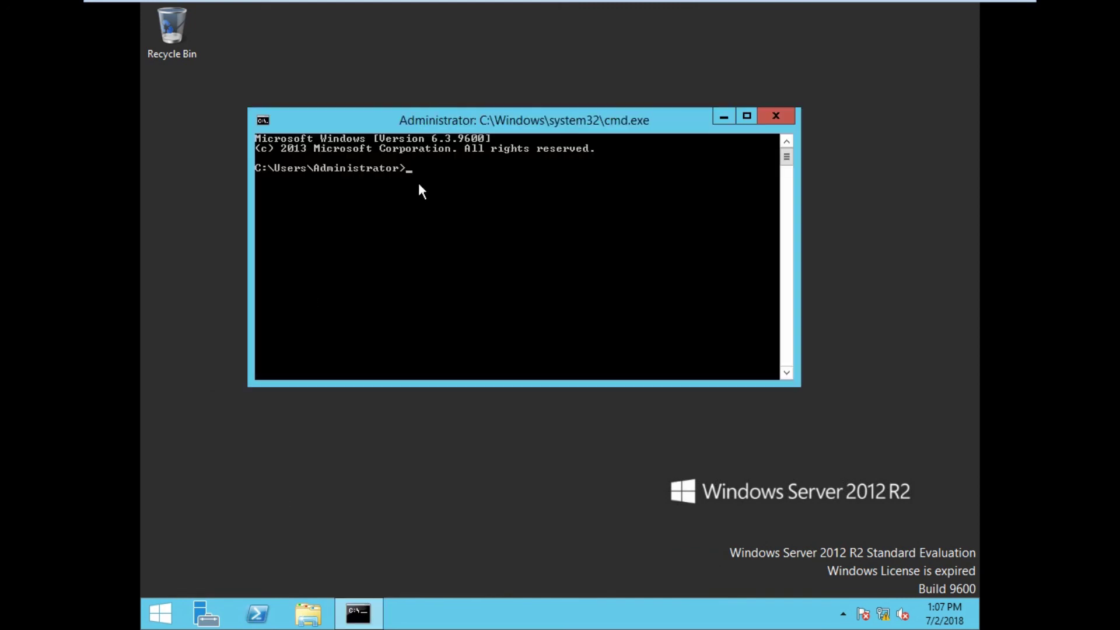
pyautogui.write('nslookup')
pyautogui.press('Return')
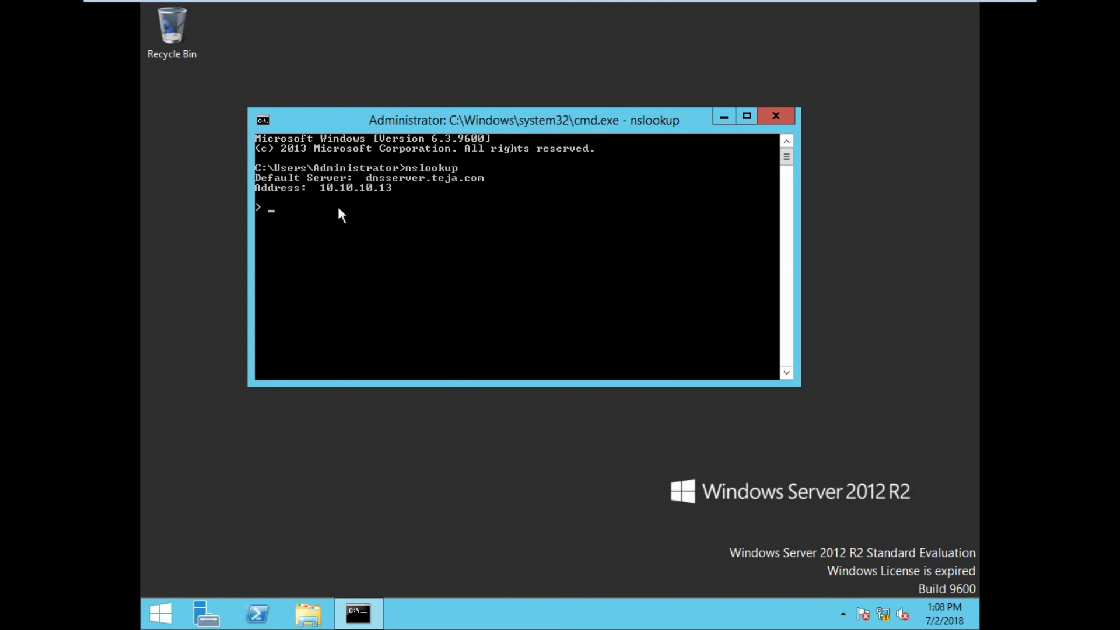
# Step: In a fresh Command Prompt, test the reverse lookup of 10.10.10.13 with nslookup
pyautogui.click(775, 116)
pyautogui.press('super+r')
pyautogui.press('Return')
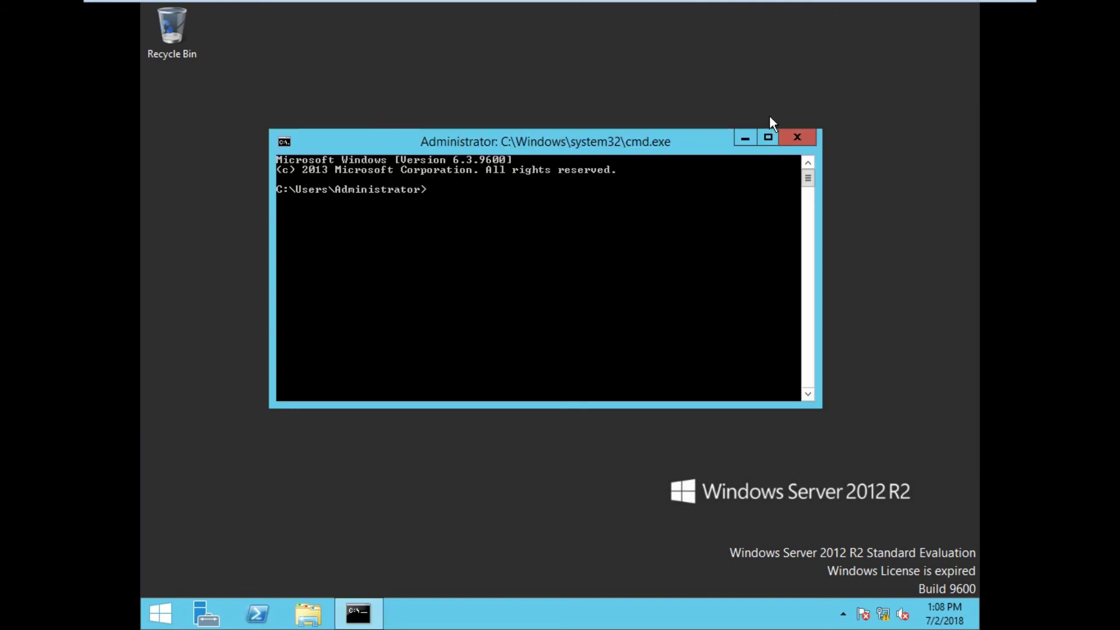
pyautogui.write('nslookup 10.10.10.1')
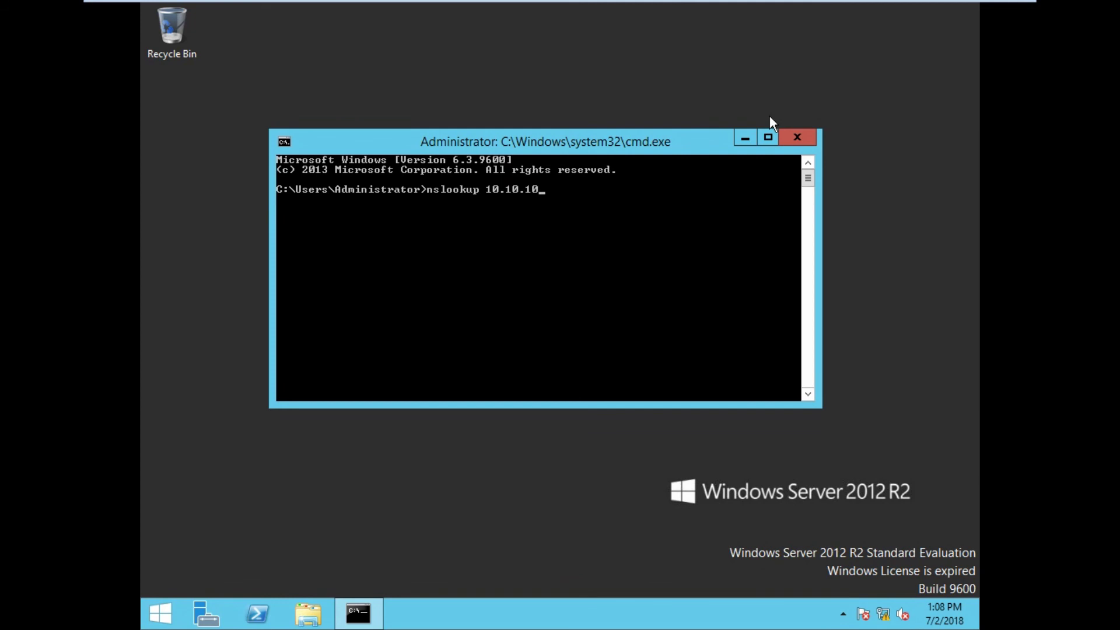
pyautogui.write('3')
pyautogui.press('Return')
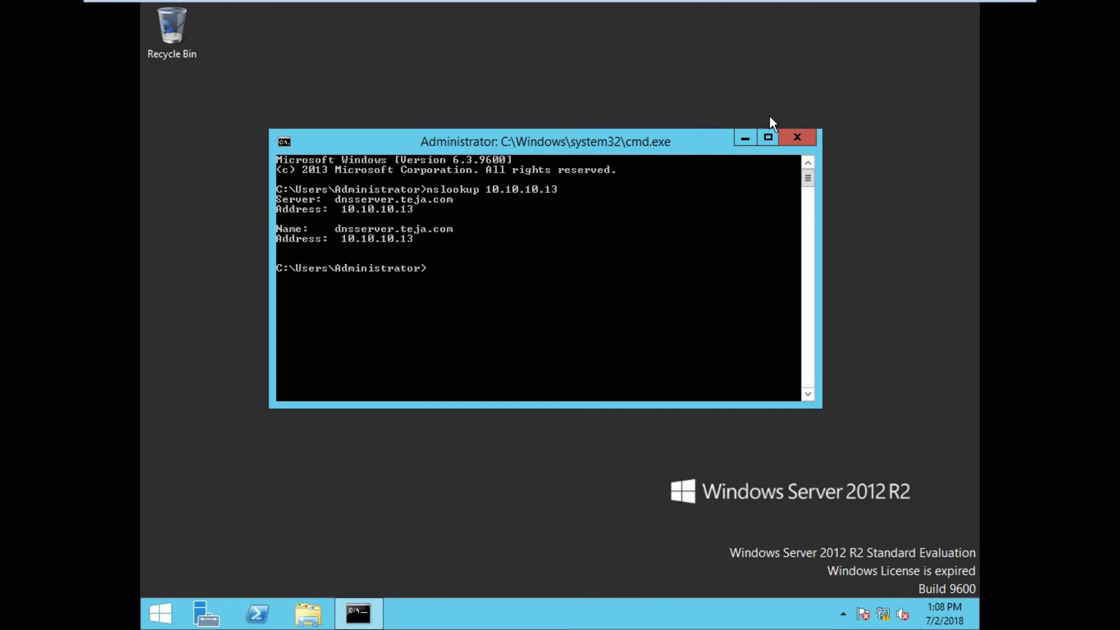
# Step: Test the forward lookup of dnsserver.teja.com with nslookup
pyautogui.press('Up')
pyautogui.press('BackSpace')
pyautogui.press('BackSpace')
pyautogui.press('BackSpace')
pyautogui.press('BackSpace')
pyautogui.press('BackSpace')
pyautogui.press('BackSpace')
pyautogui.press('BackSpace')
pyautogui.press('BackSpace')
pyautogui.press('BackSpace')
pyautogui.press('BackSpace')
pyautogui.press('BackSpace')
pyautogui.write('dnsserver')
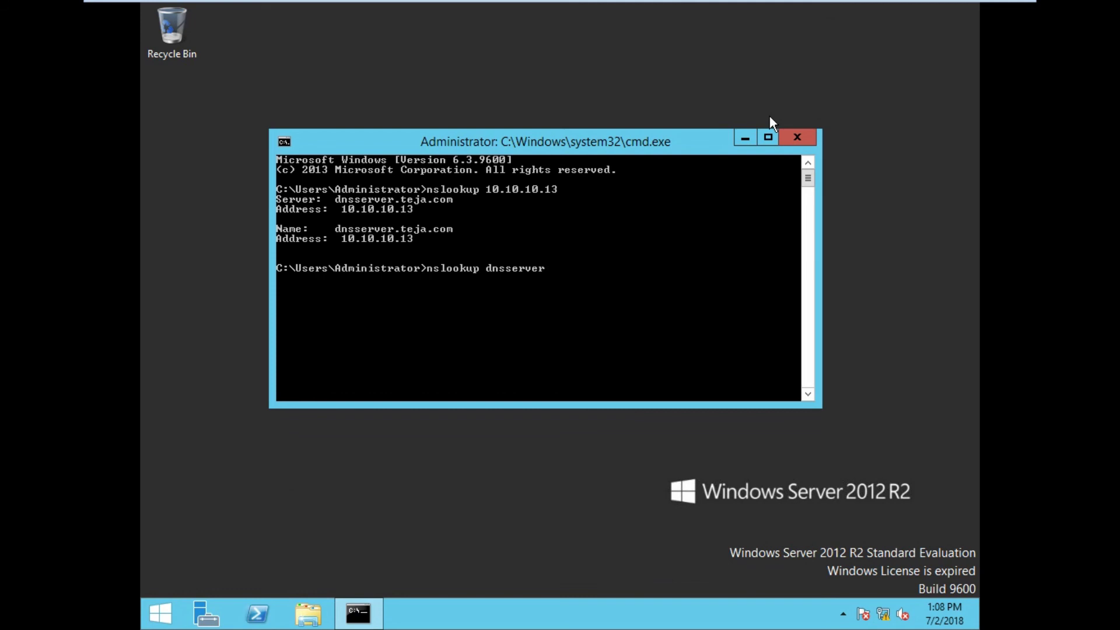
pyautogui.write('.teja.com')
pyautogui.press('Return')
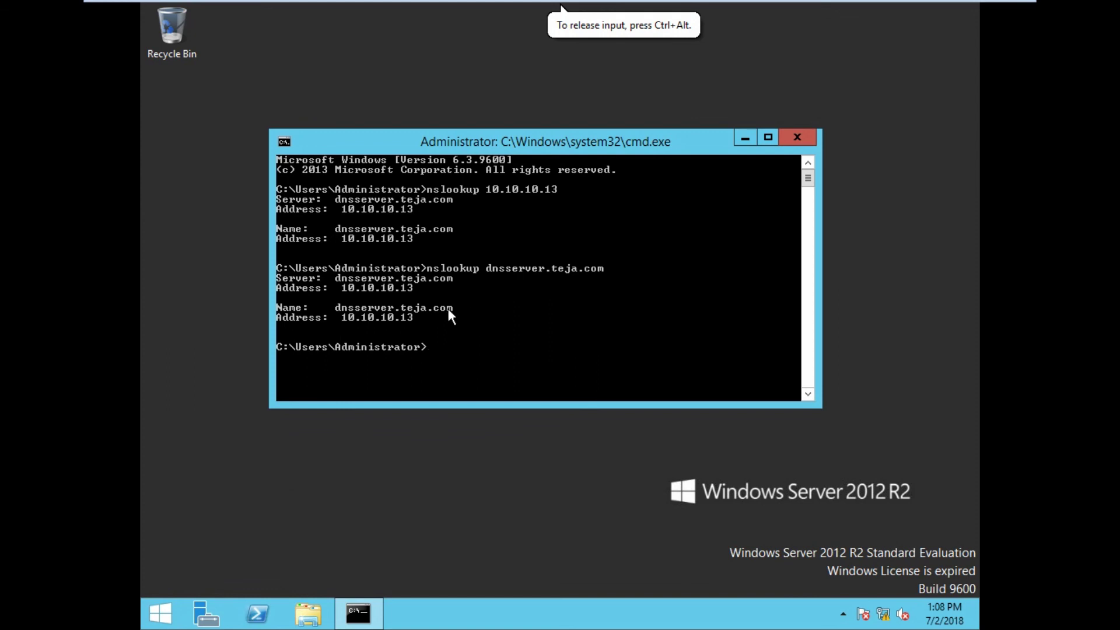
# Step: Switch to class4.docx in Word and add "If you find any difficulty in configuration of dns comment me.." below the Method2 details
pyautogui.moveTo(712, 5)
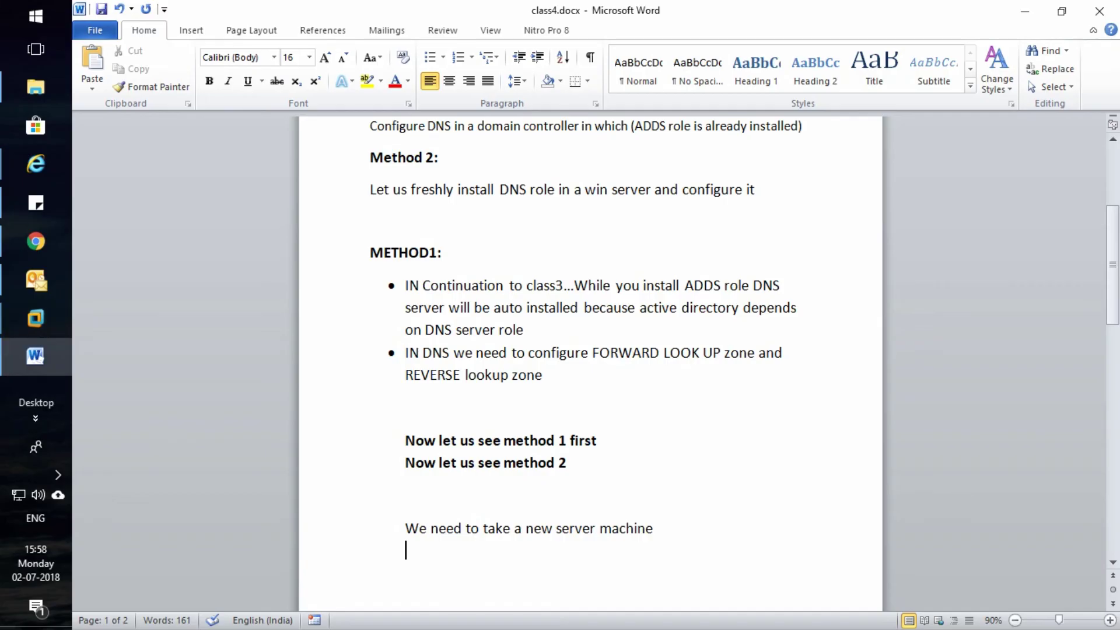
pyautogui.scroll(-1, 590, 361)
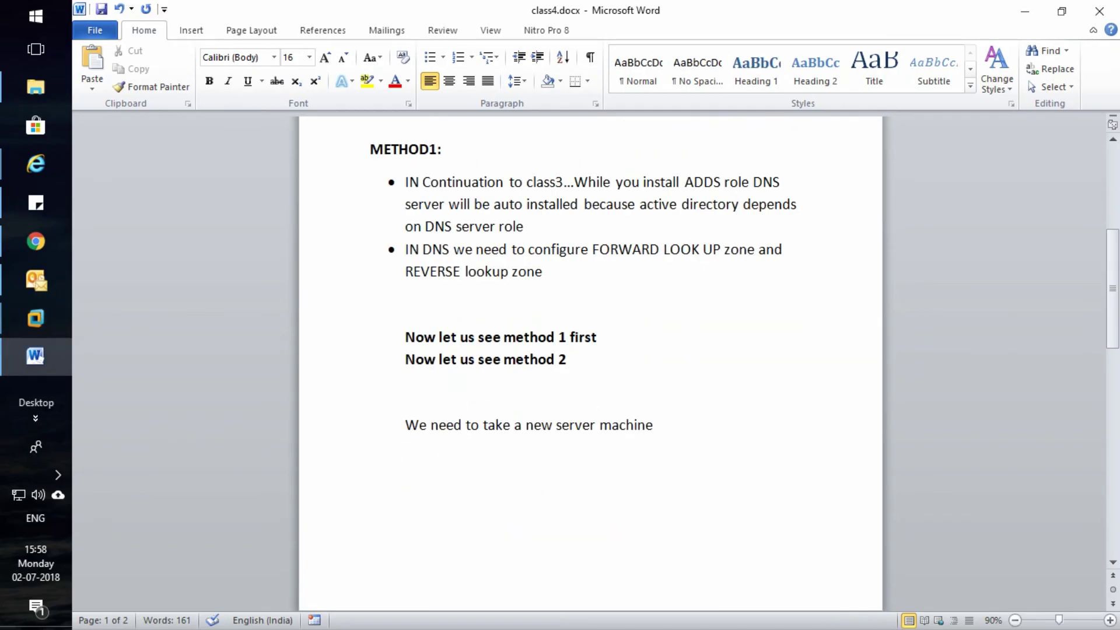
pyautogui.scroll(-5, 590, 361)
pyautogui.scroll(-8, 608, 419)
pyautogui.click(608, 420)
pyautogui.press('Return')
pyautogui.press('Return')
pyautogui.press('Return')
pyautogui.write('If yo')
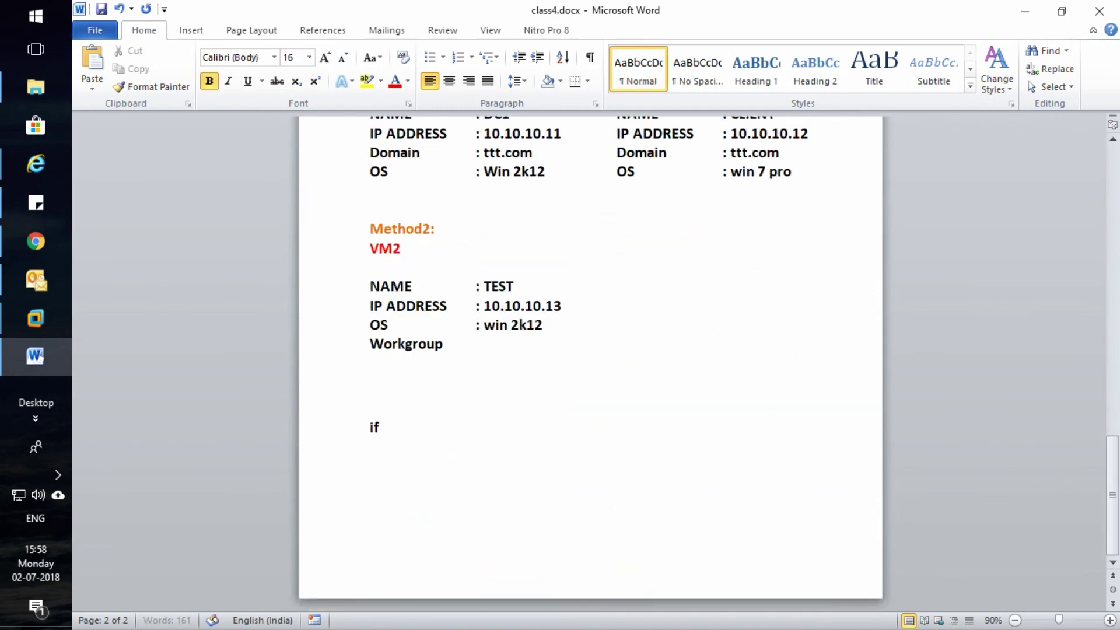
pyautogui.write('u find any ')
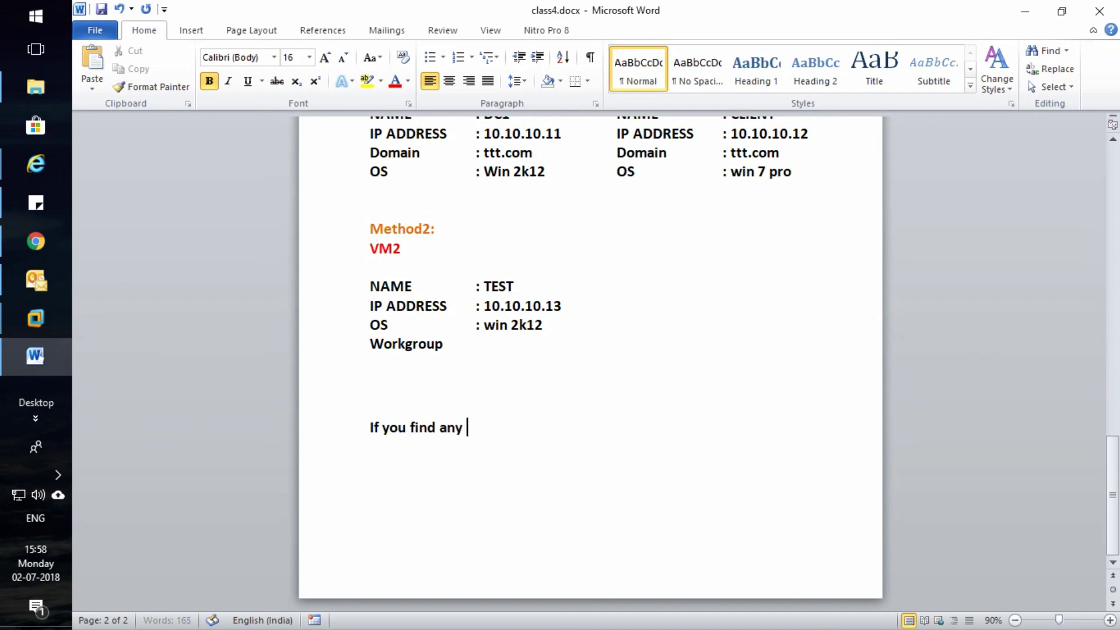
pyautogui.write('difficulty in')
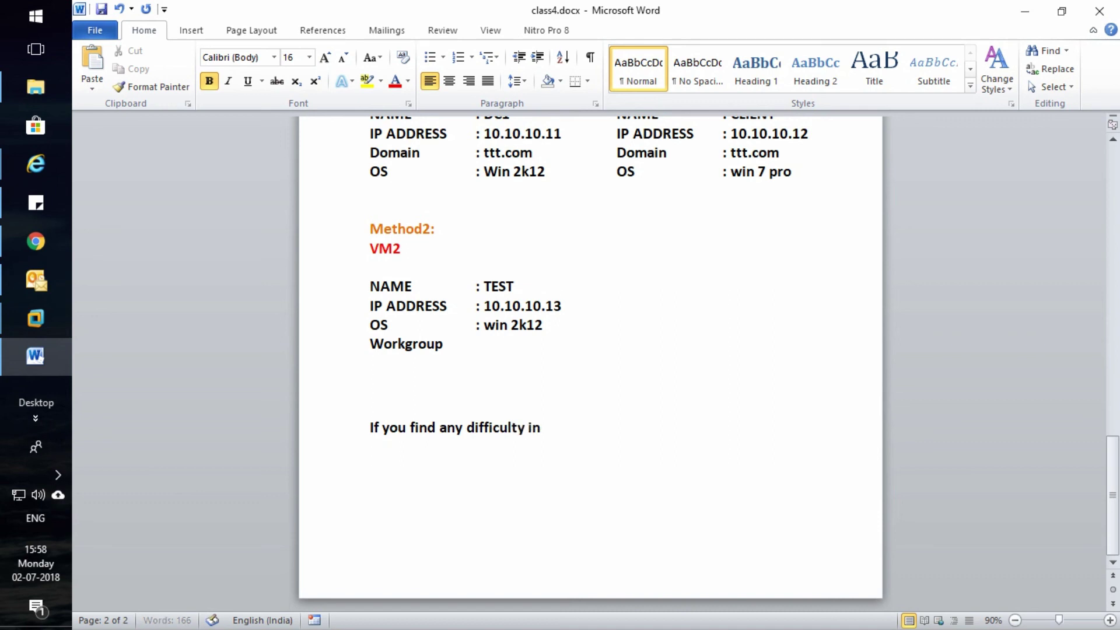
pyautogui.write(' configuration of')
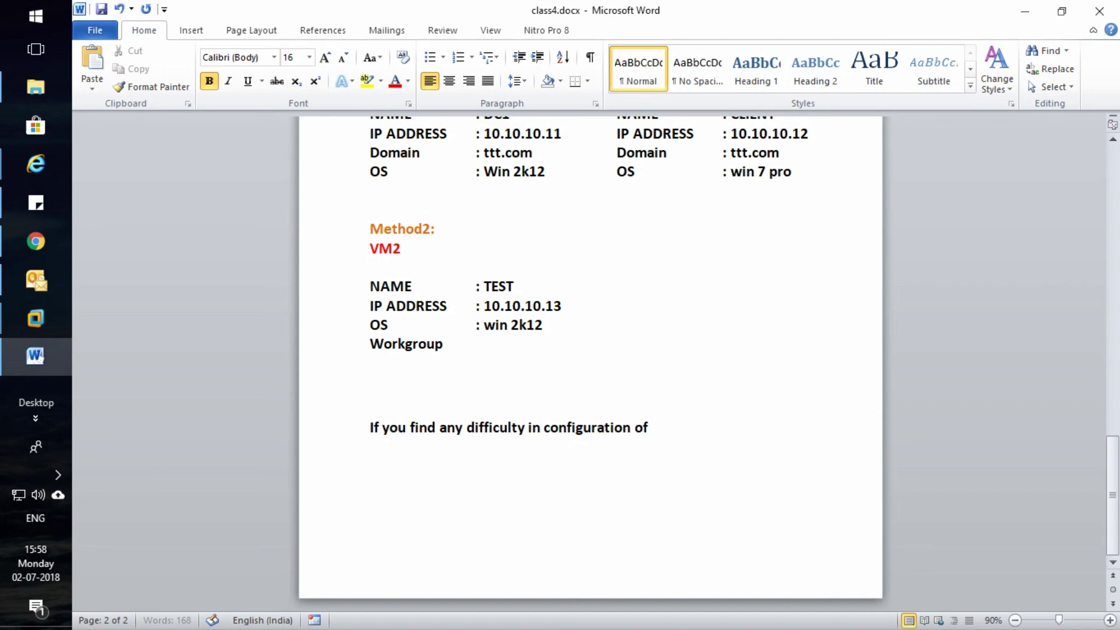
pyautogui.write(' dns let')
pyautogui.press('BackSpace')
pyautogui.press('BackSpace')
pyautogui.press('BackSpace')
pyautogui.write('comm')
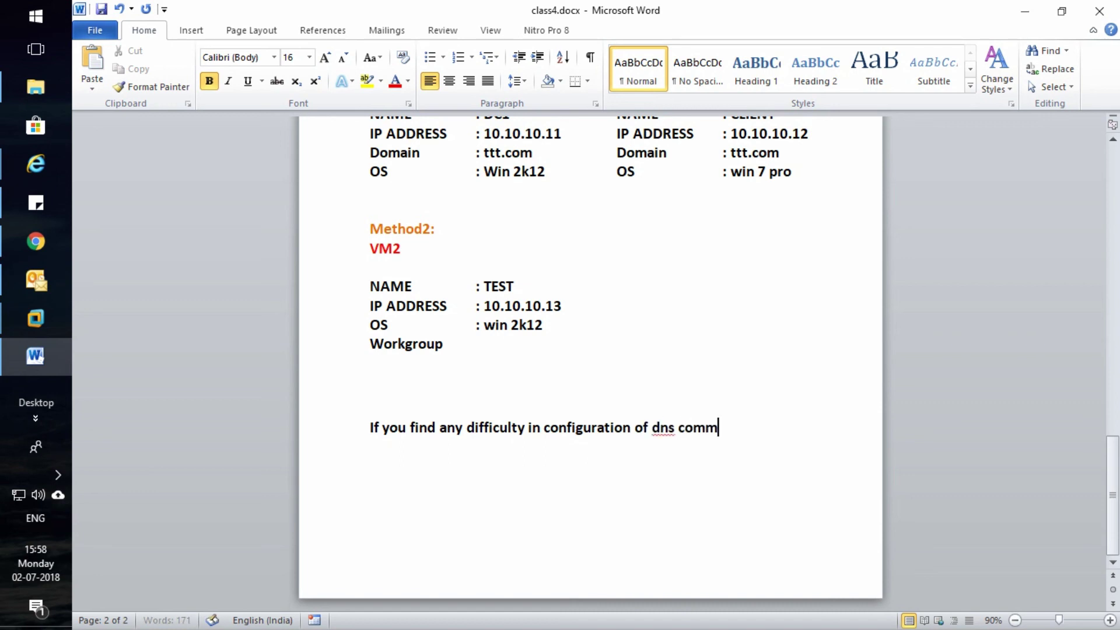
pyautogui.write('ent me..')
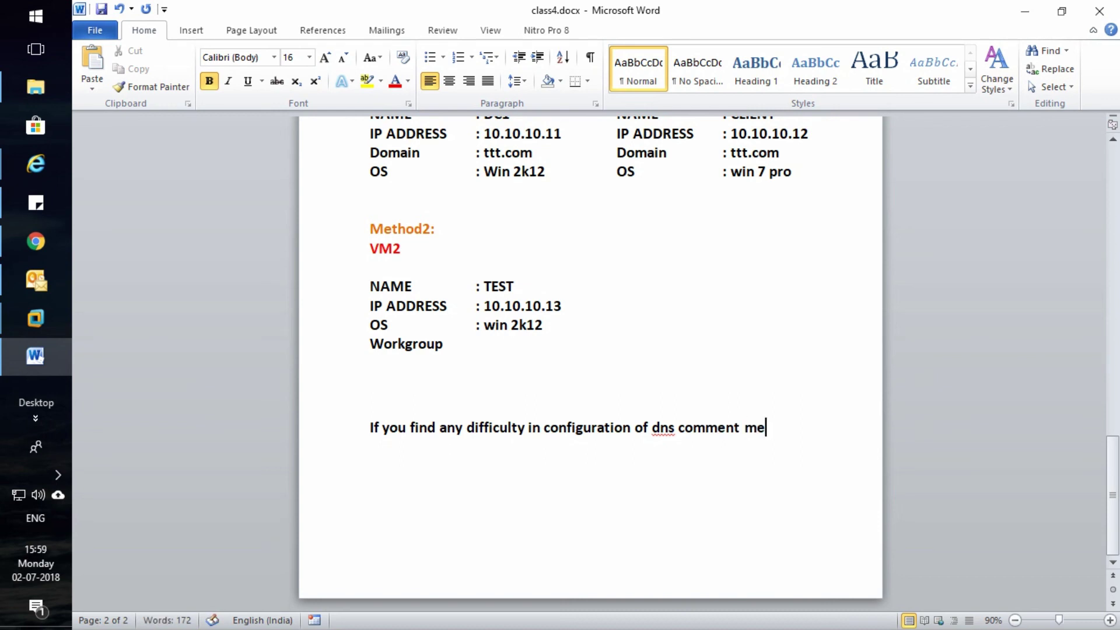